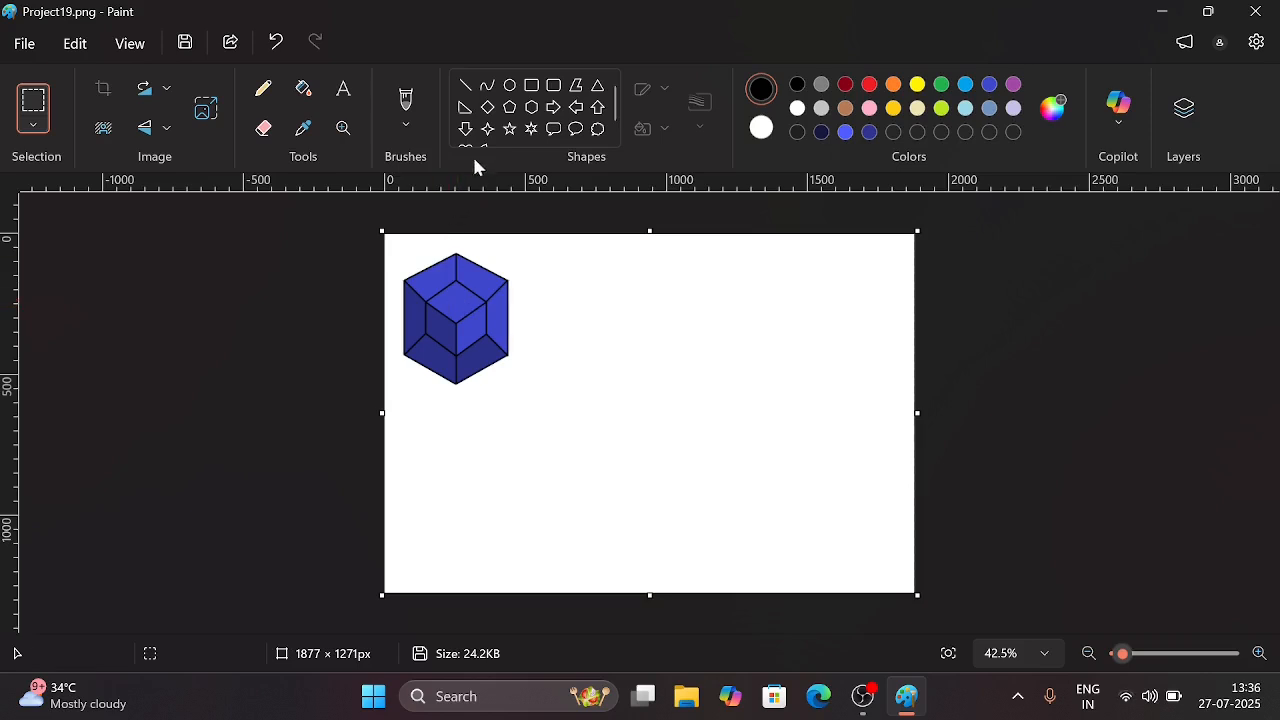
Draw a black-outlined diamond about 255 × 125 px in the blank area to the right of the blue gem.
{"action": "left_click", "coordinate": [487, 107]}
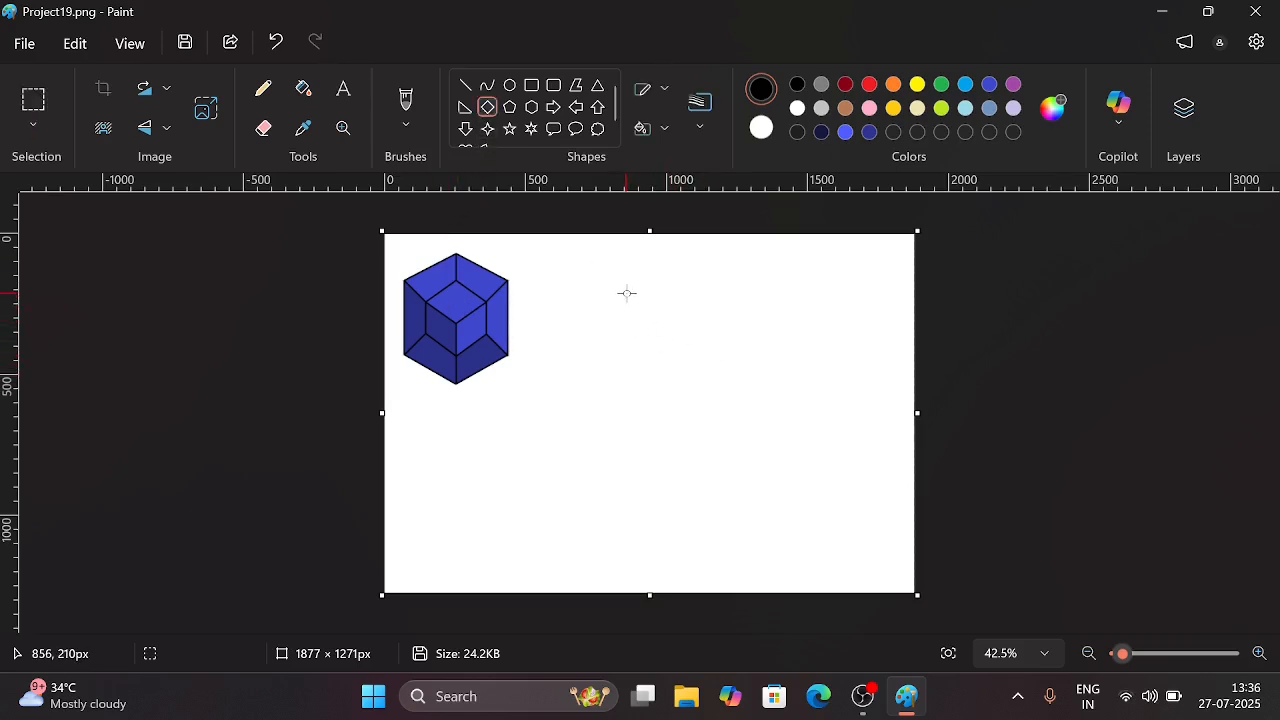
{"action": "left_click_drag", "start_coordinate": [643, 293], "coordinate": [717, 329]}
{"action": "left_click", "coordinate": [597, 369]}
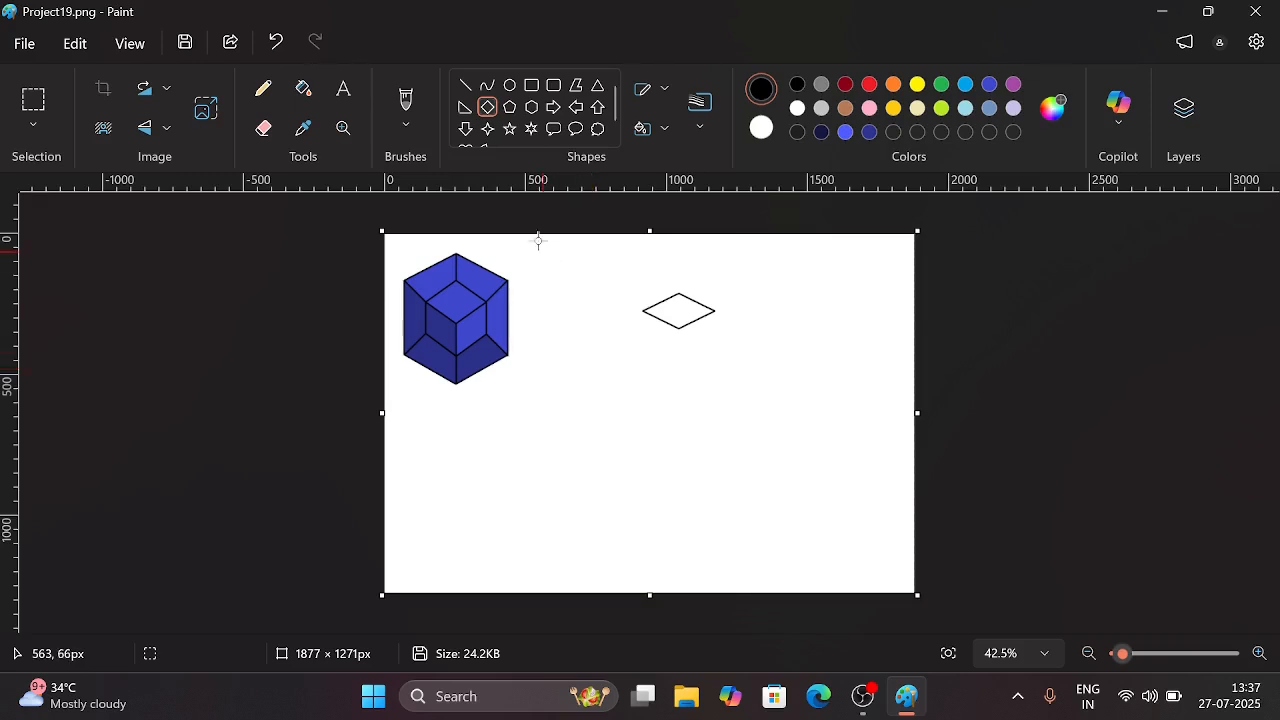
{"action": "left_click", "coordinate": [465, 85]}
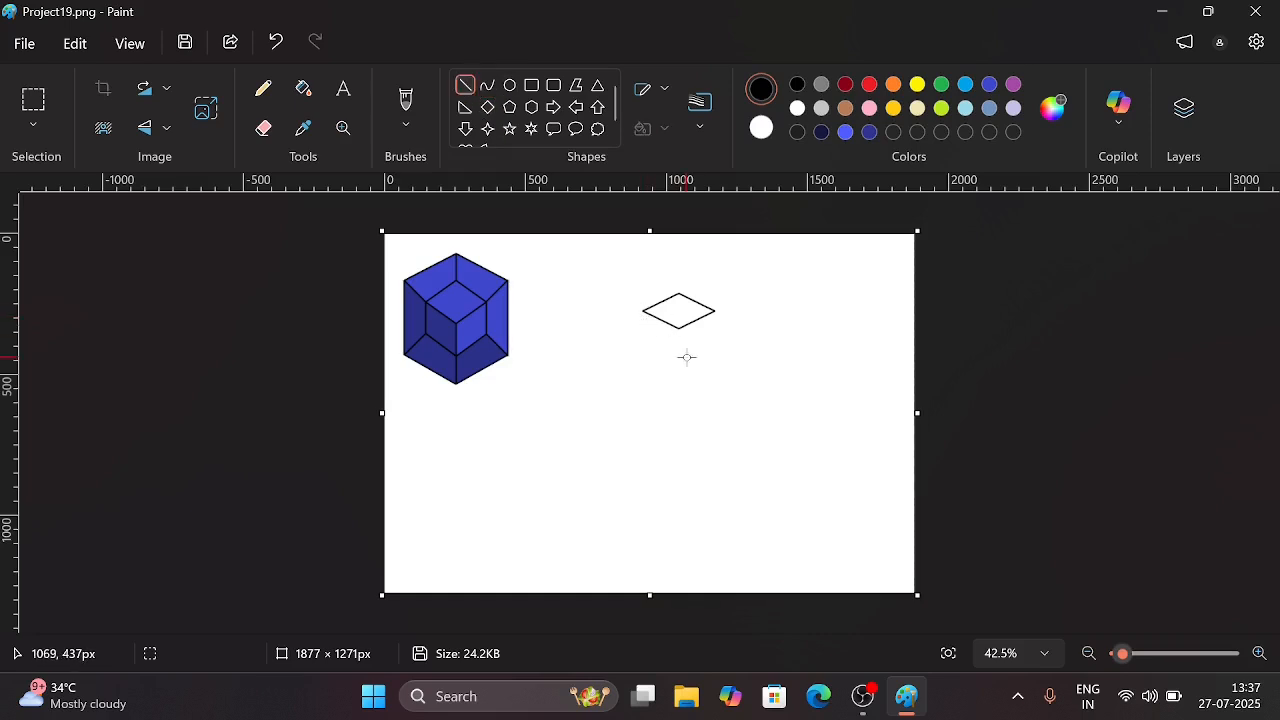
{"action": "scroll", "coordinate": [686, 354], "scroll_direction": "up", "scroll_amount": 3}
{"action": "scroll", "coordinate": [687, 356], "scroll_direction": "up", "scroll_amount": 2}
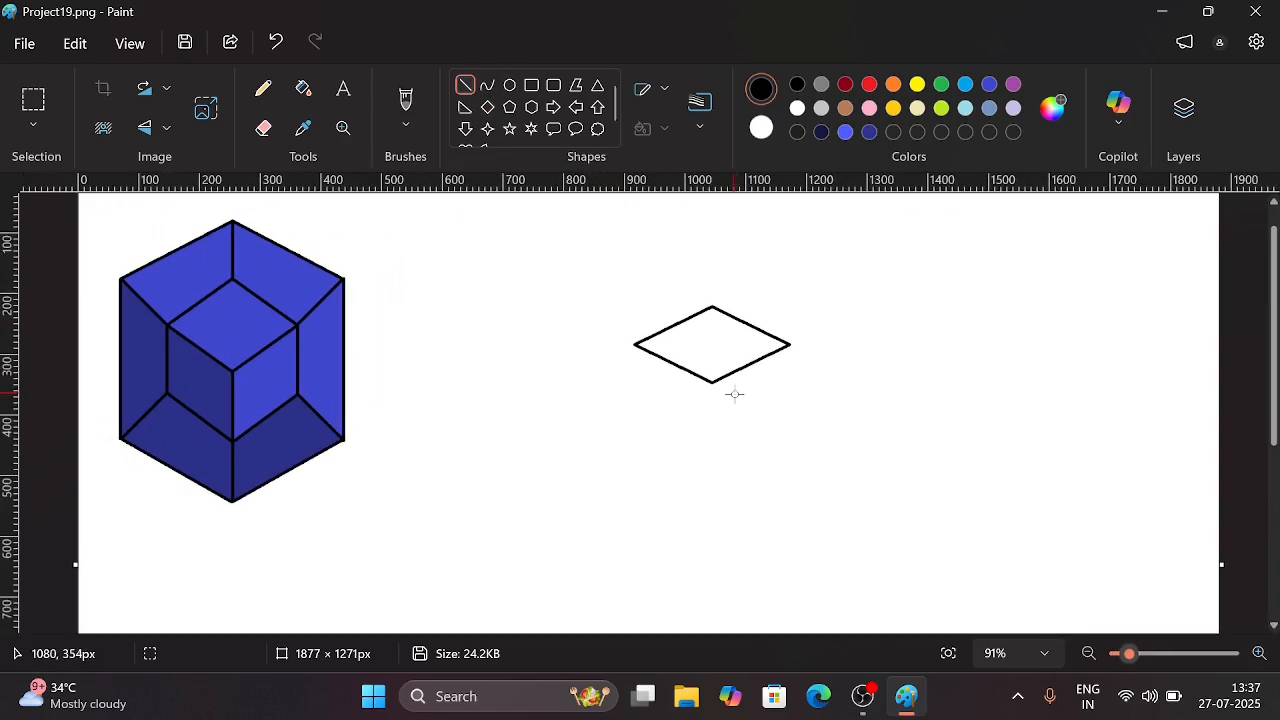
{"action": "scroll", "coordinate": [712, 383], "scroll_direction": "up", "scroll_amount": 3}
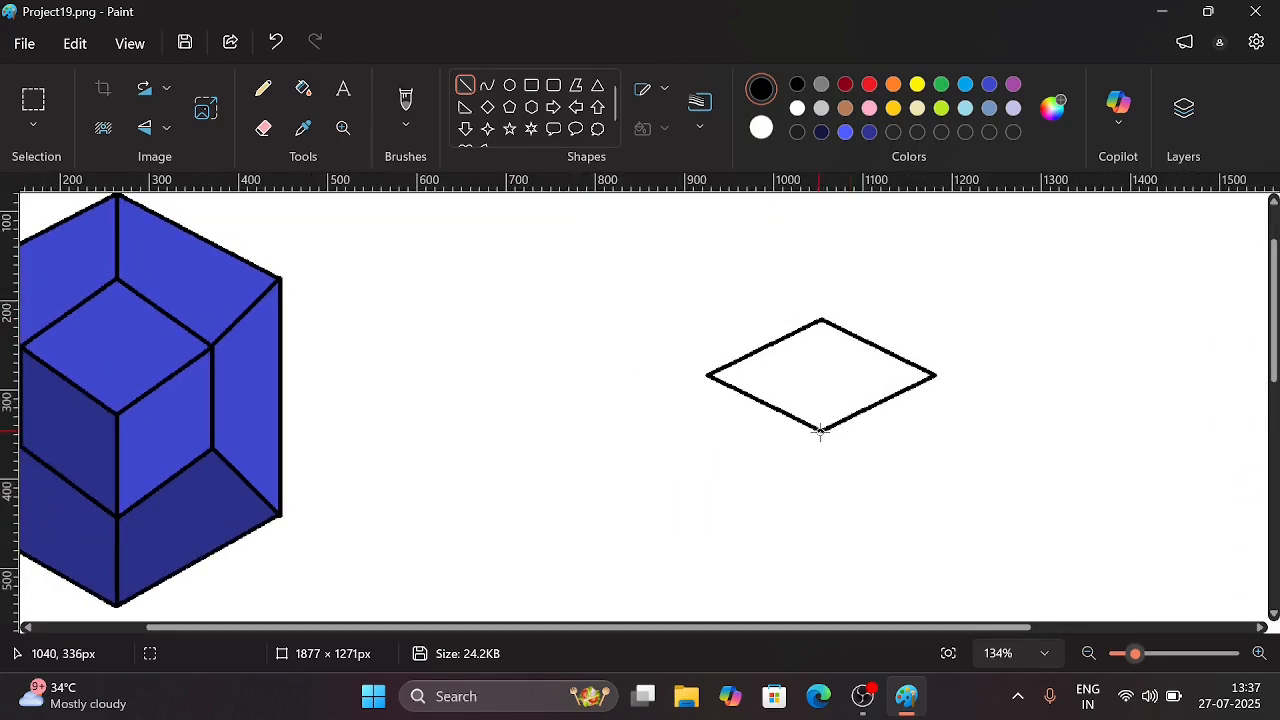
{"action": "scroll", "coordinate": [820, 430], "scroll_direction": "up", "scroll_amount": 2}
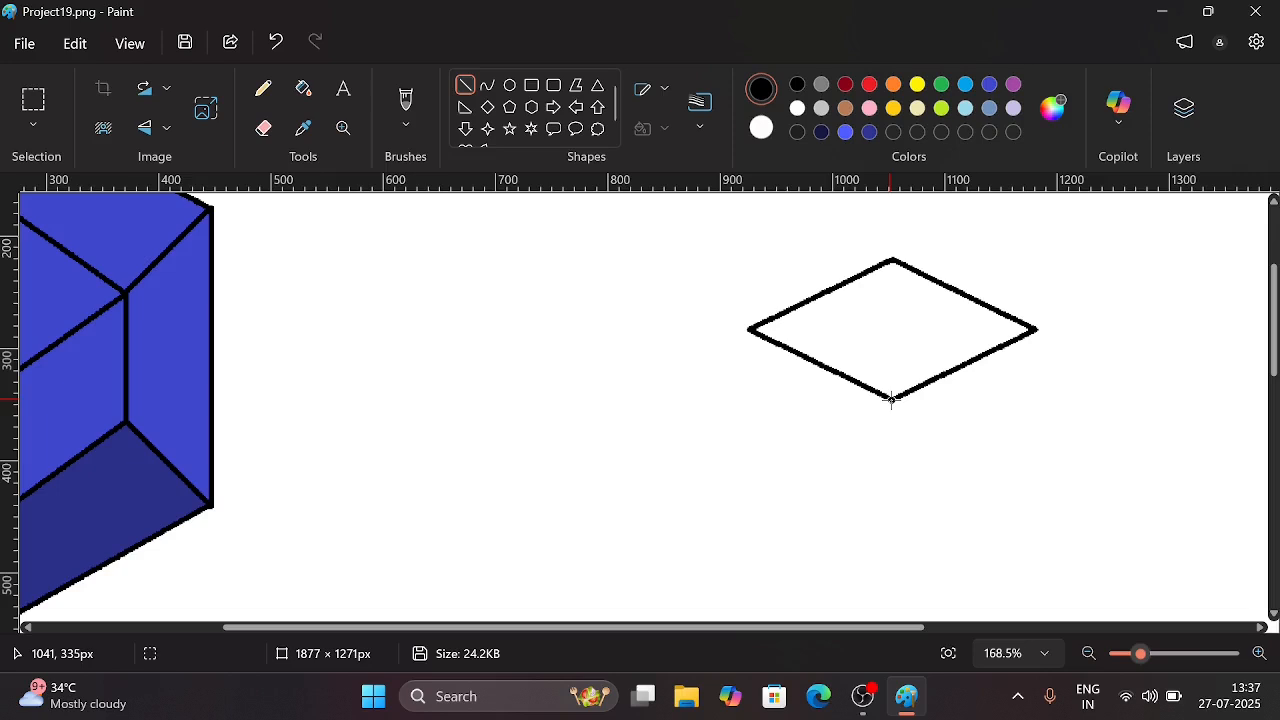
{"action": "left_click_drag", "start_coordinate": [892, 399], "coordinate": [899, 486]}
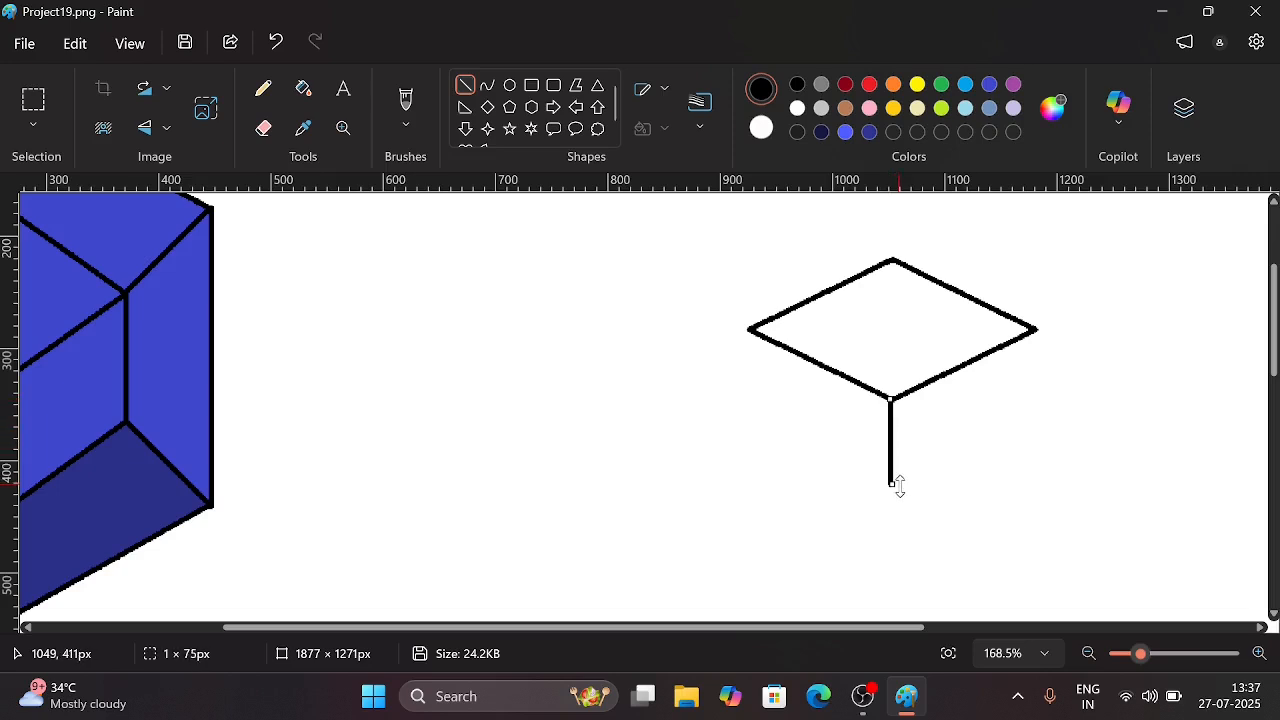
{"action": "left_click", "coordinate": [926, 474]}
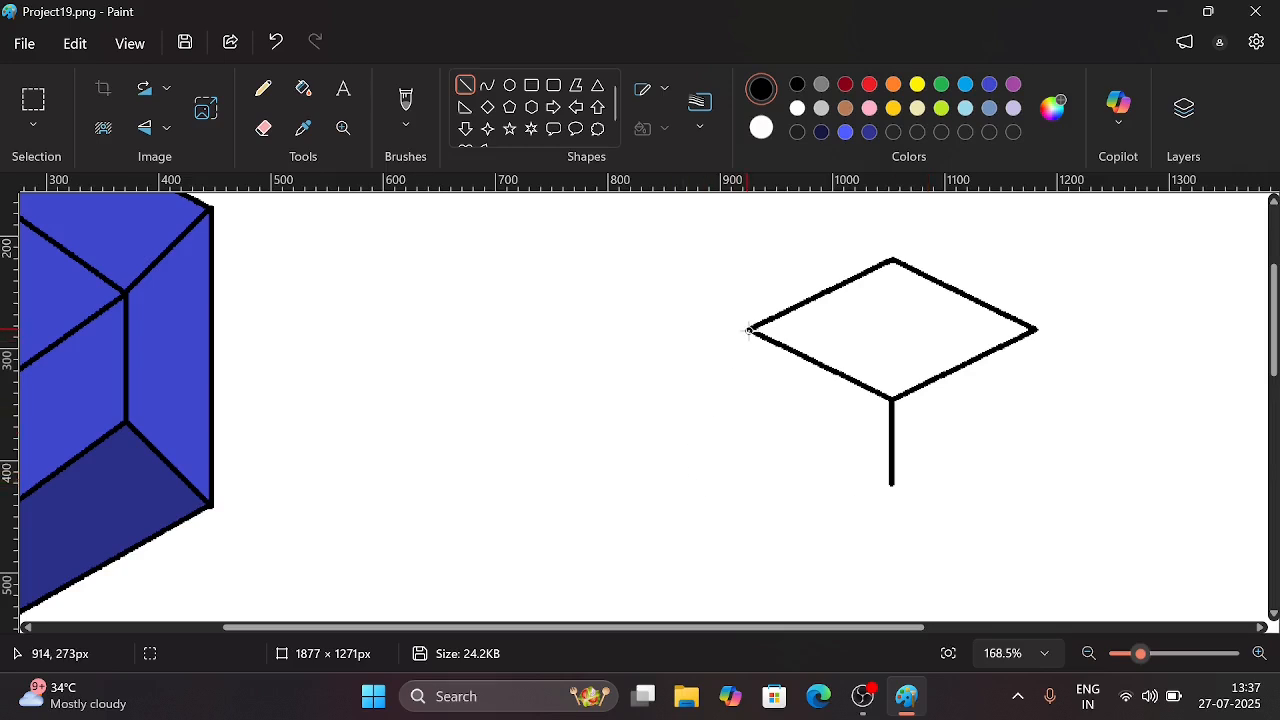
{"action": "left_click_drag", "start_coordinate": [748, 331], "coordinate": [758, 407]}
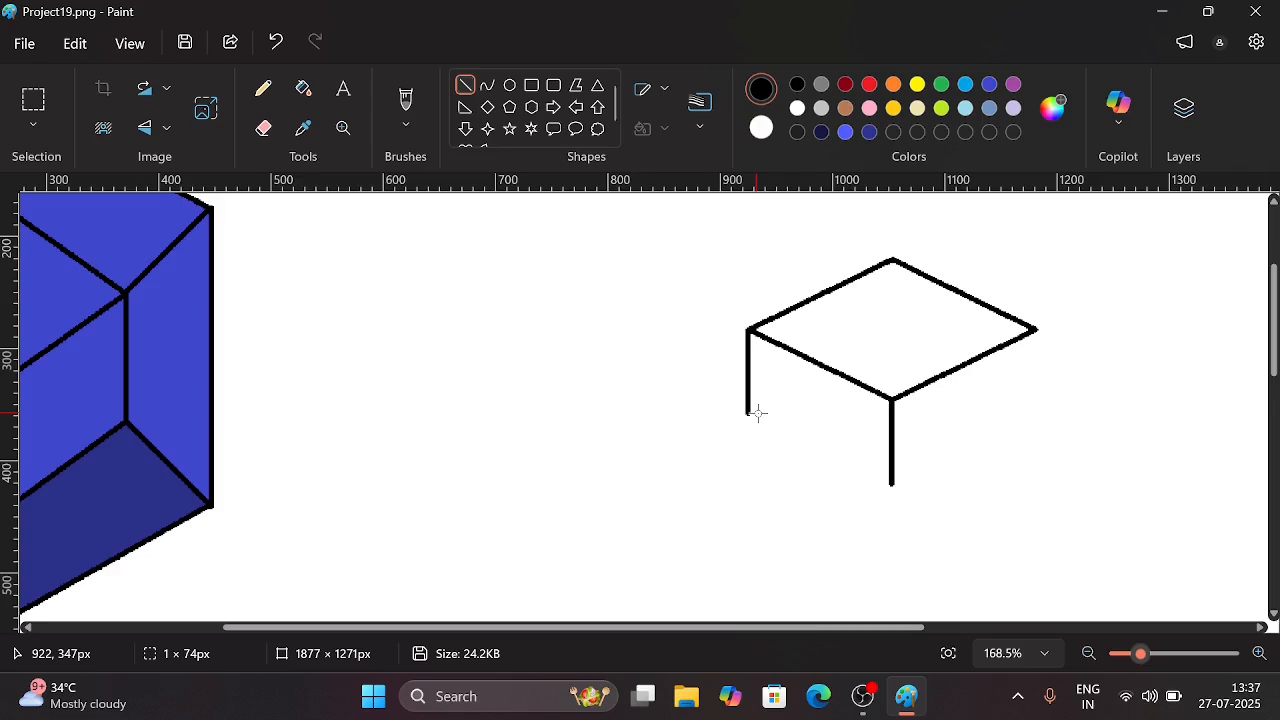
{"action": "key", "text": "ctrl+z"}
{"action": "key", "text": "ctrl+z"}
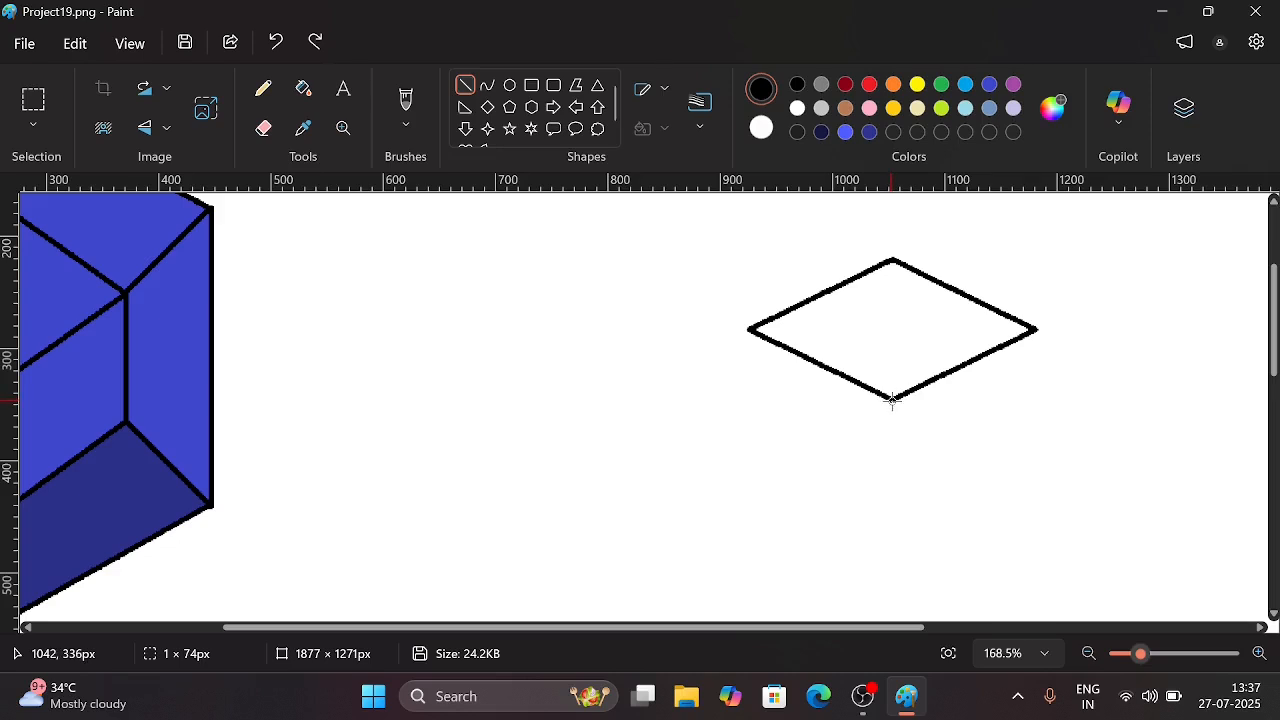
Draw a vertical line about 71 px long between the gem and the diamond, and cut it to the clipboard.
{"action": "mouse_move", "coordinate": [893, 400]}
{"action": "left_mouse_down"}
{"action": "mouse_move", "coordinate": [899, 481]}
{"action": "mouse_move", "coordinate": [517, 365]}
{"action": "left_mouse_up"}
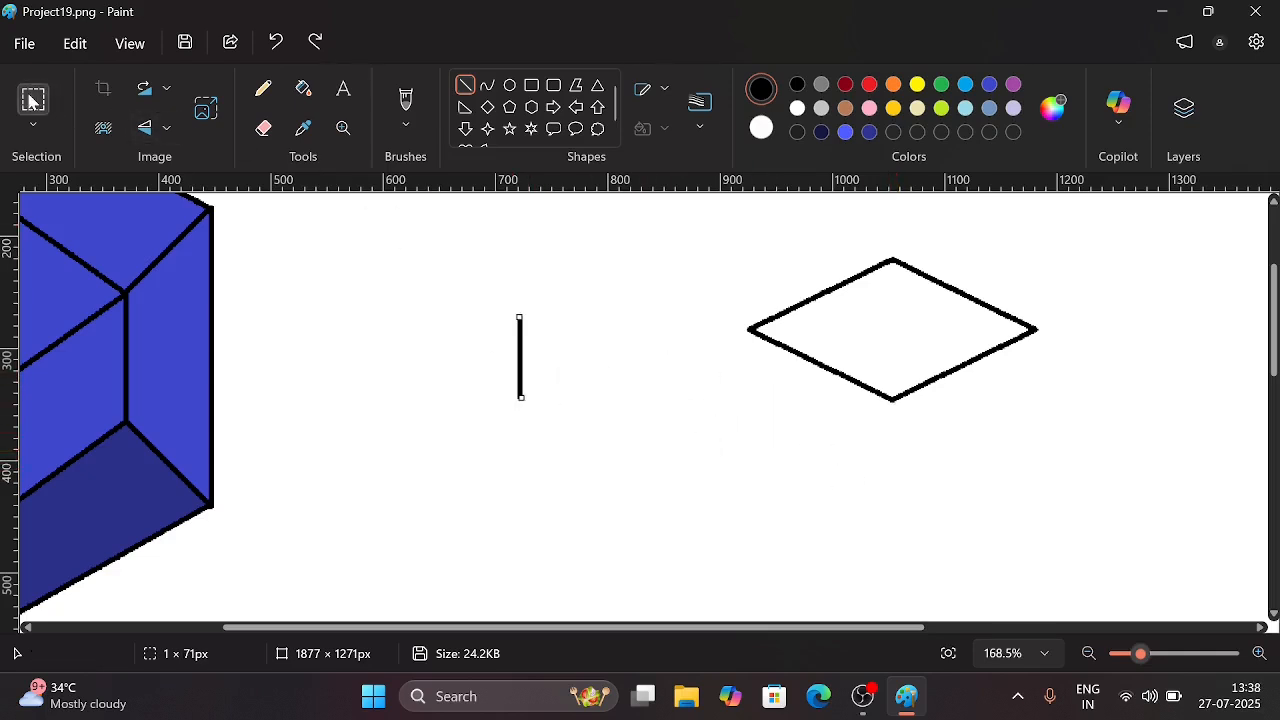
{"action": "left_click", "coordinate": [33, 100]}
{"action": "left_click_drag", "start_coordinate": [437, 272], "coordinate": [569, 476]}
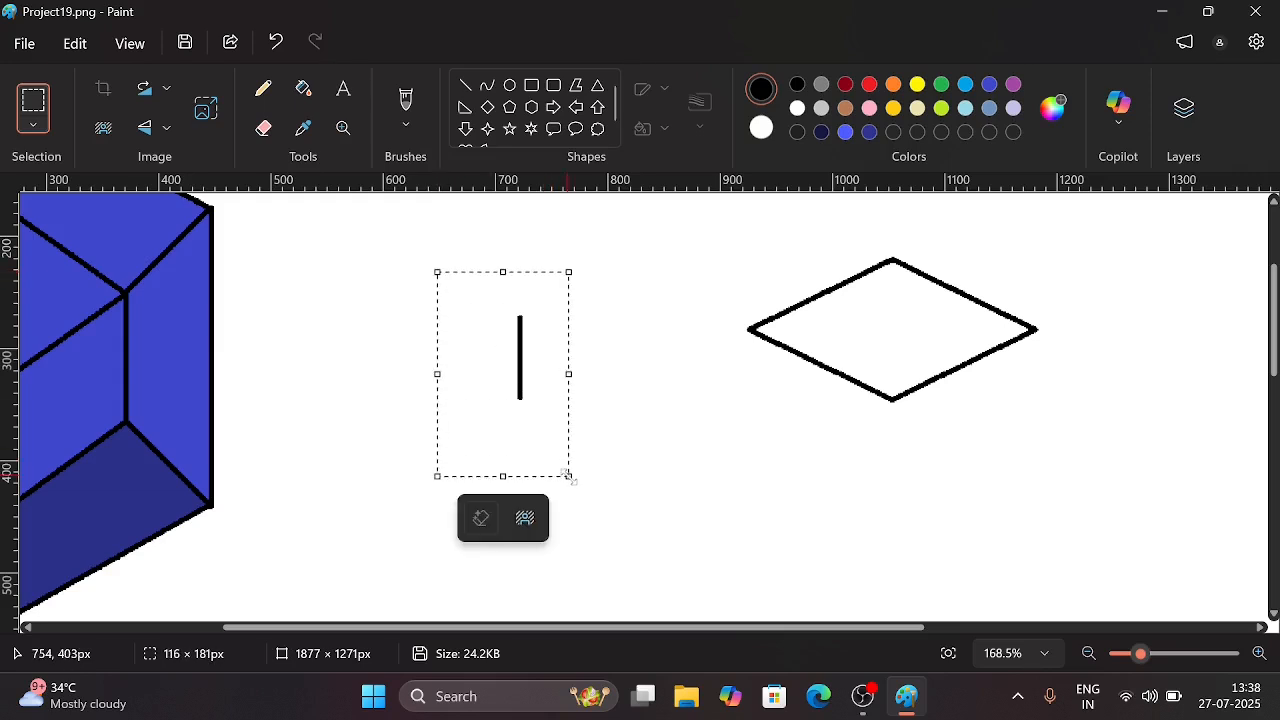
{"action": "left_click", "coordinate": [77, 46]}
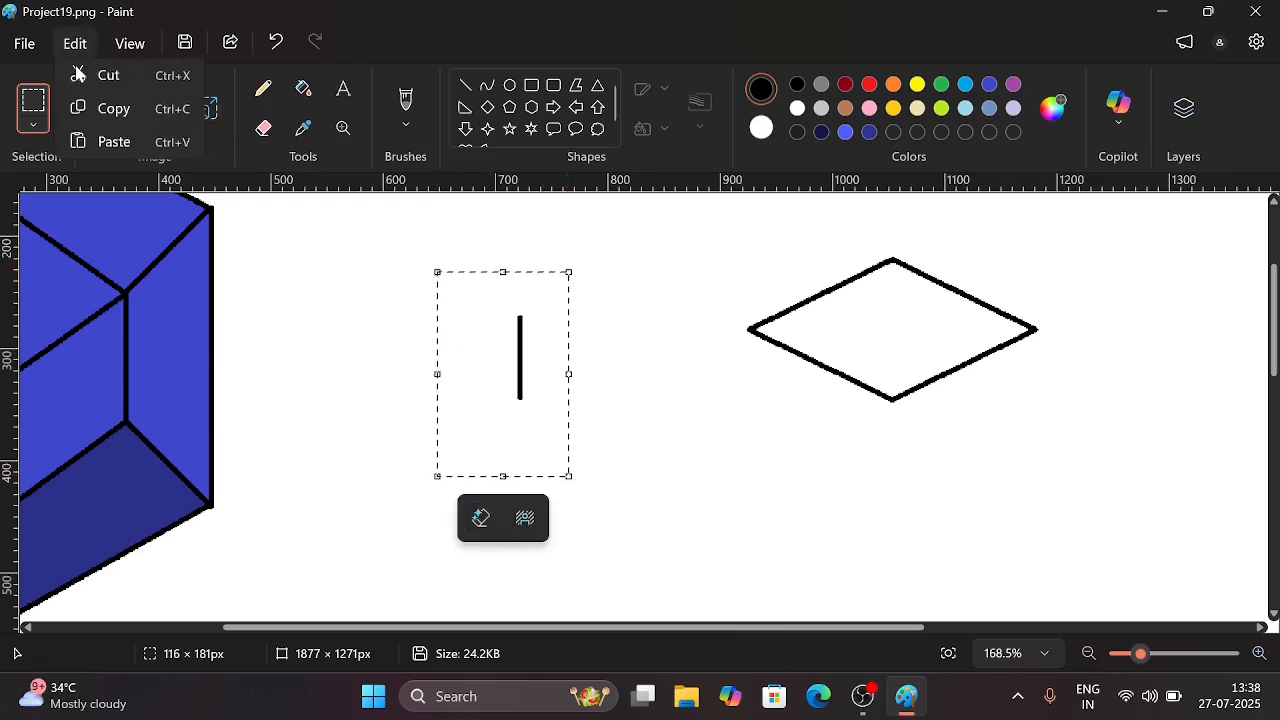
{"action": "left_click", "coordinate": [102, 77]}
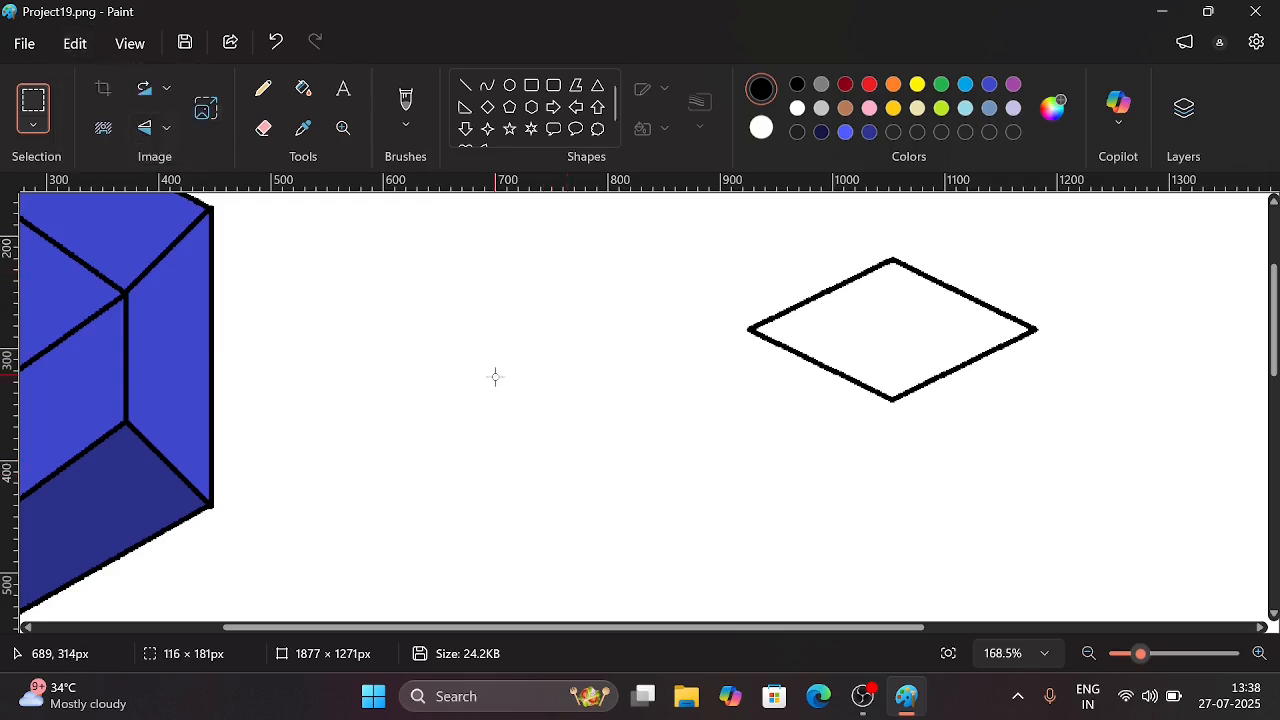
Paste the line twice, placing one copy hanging from the diamond's bottom corner and the other from its left corner.
{"action": "scroll", "coordinate": [502, 377], "scroll_direction": "down", "scroll_amount": 3}
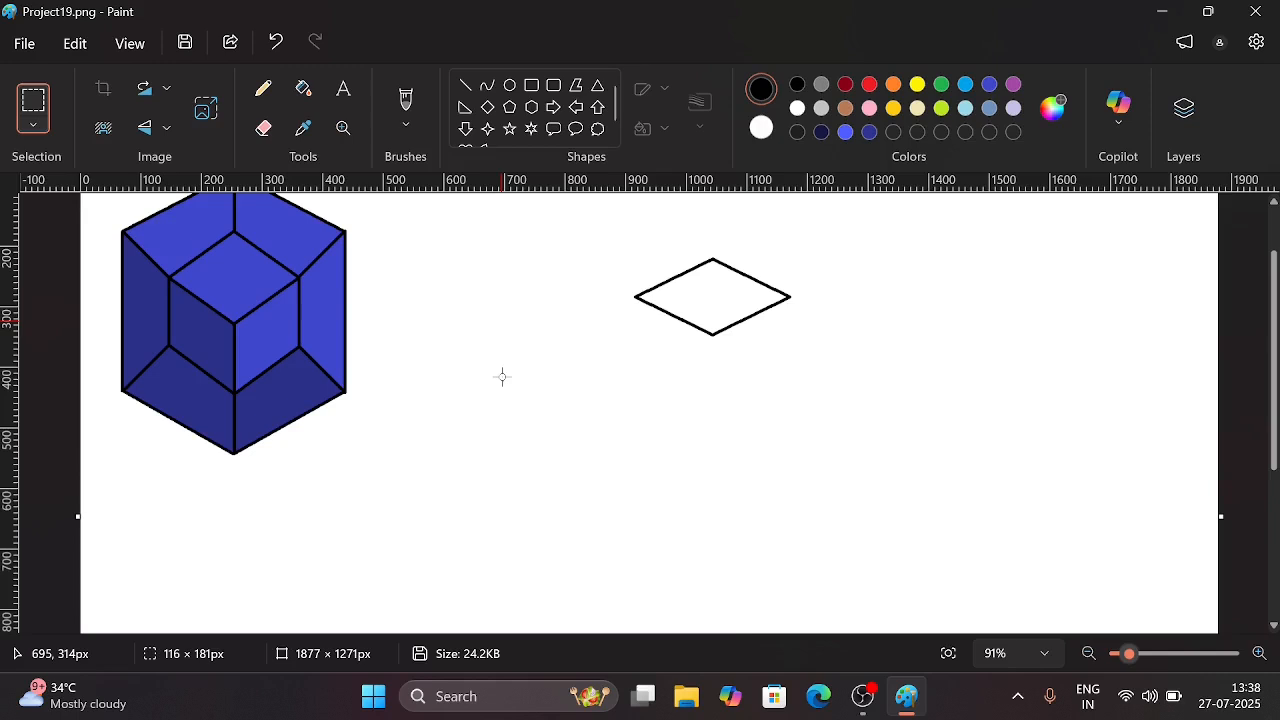
{"action": "key", "text": "ctrl+v"}
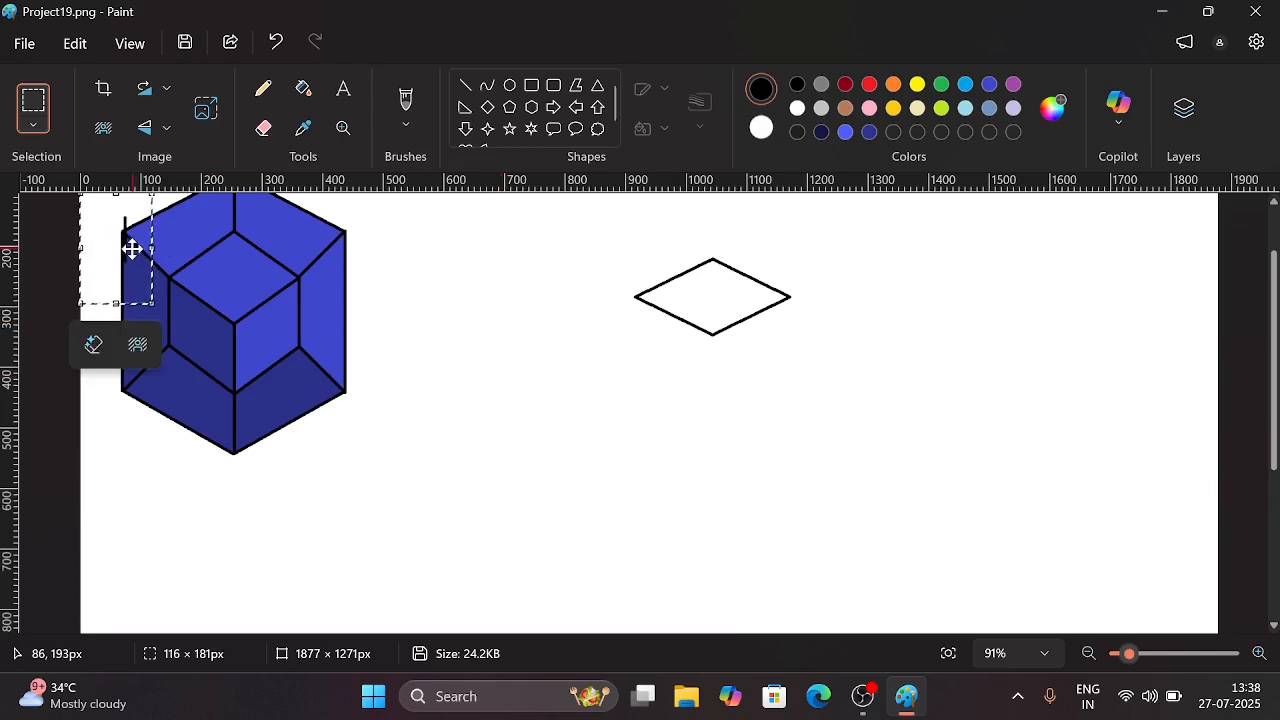
{"action": "left_click_drag", "start_coordinate": [128, 247], "coordinate": [719, 366]}
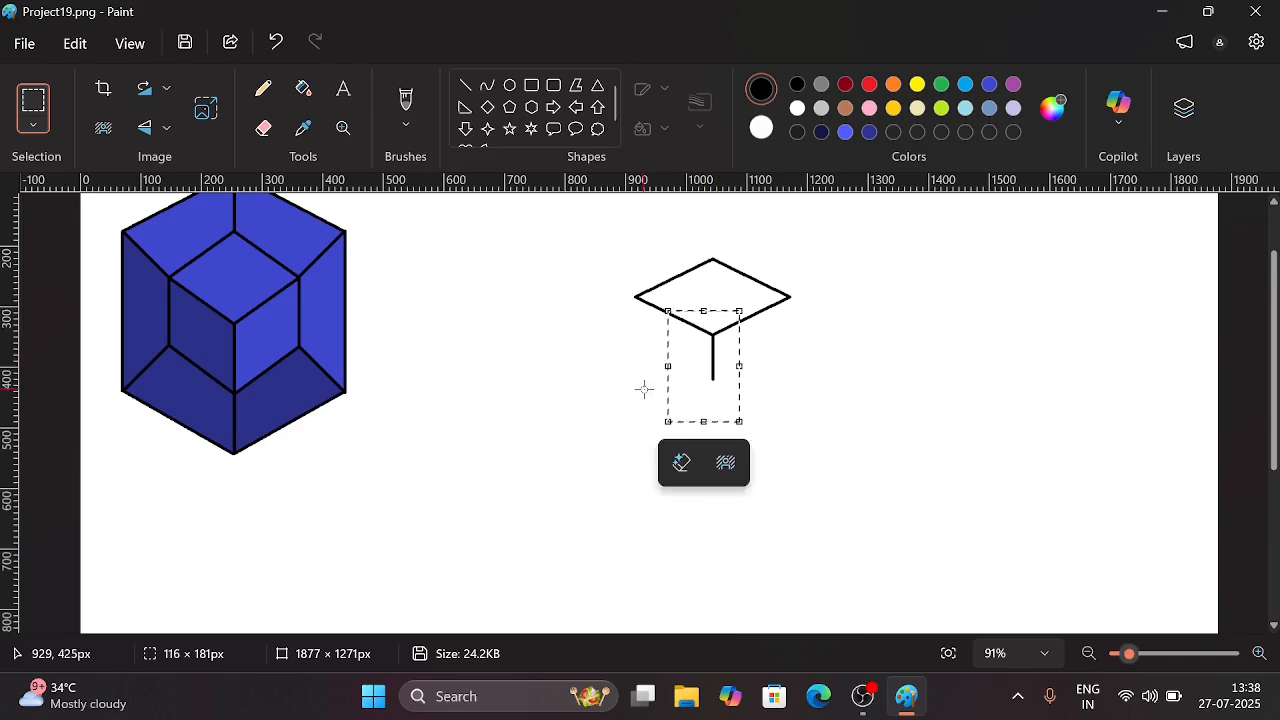
{"action": "left_click", "coordinate": [76, 42]}
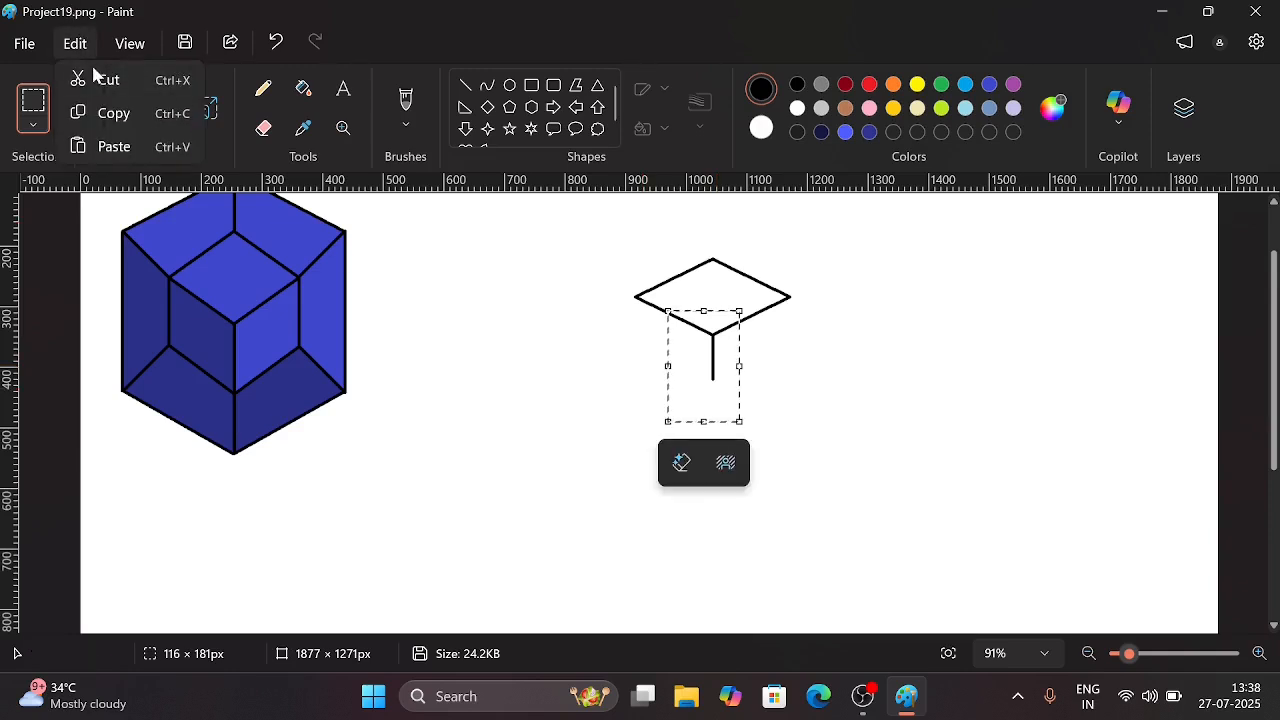
{"action": "left_click", "coordinate": [119, 146]}
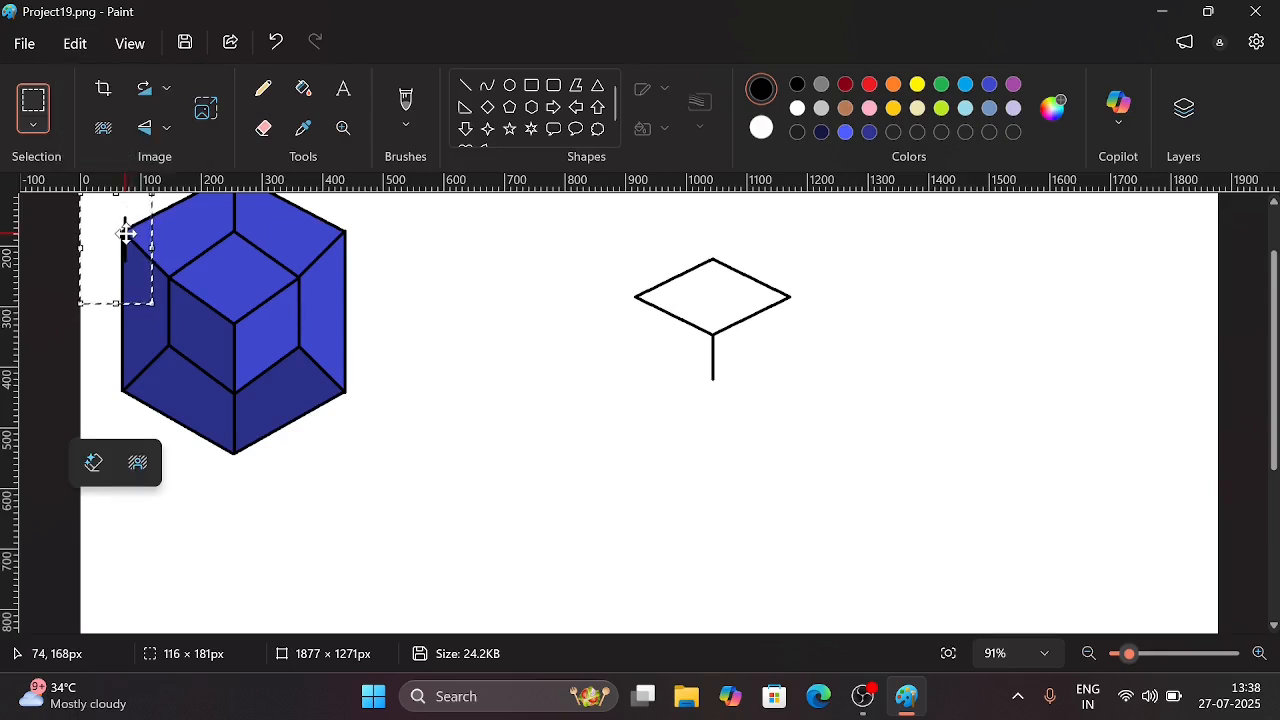
{"action": "left_click_drag", "start_coordinate": [125, 233], "coordinate": [457, 340]}
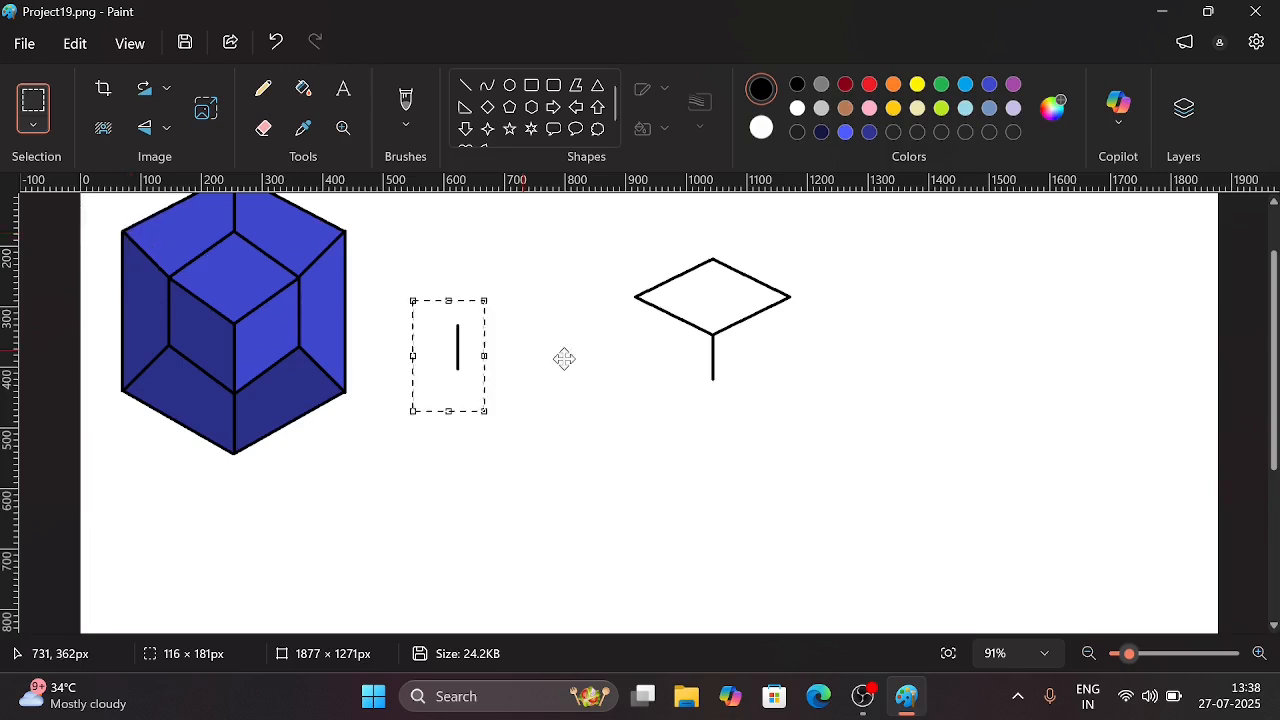
{"action": "left_click_drag", "start_coordinate": [564, 358], "coordinate": [637, 314]}
Paste a third copy of the vertical line and align its upper end exactly with the diamond's right corner.
{"action": "left_click", "coordinate": [75, 43]}
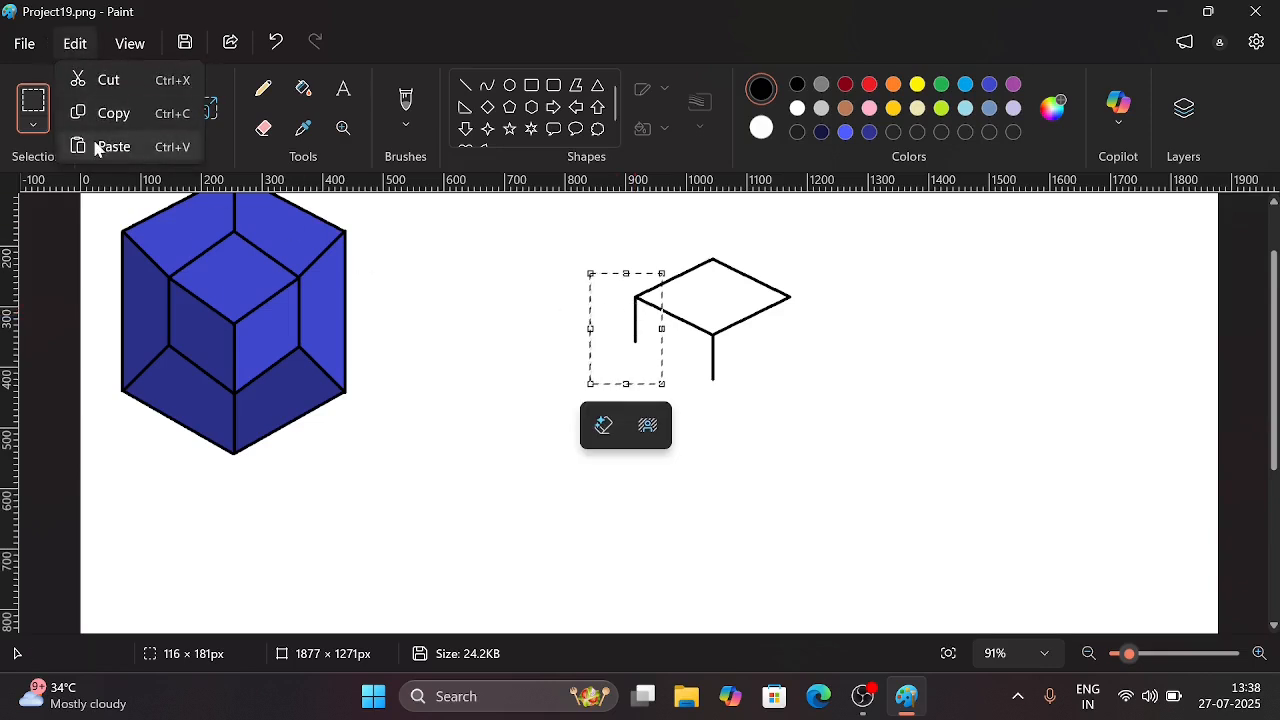
{"action": "left_click", "coordinate": [100, 146]}
{"action": "left_click_drag", "start_coordinate": [120, 228], "coordinate": [780, 318]}
{"action": "scroll", "coordinate": [780, 318], "scroll_direction": "up", "scroll_amount": 4}
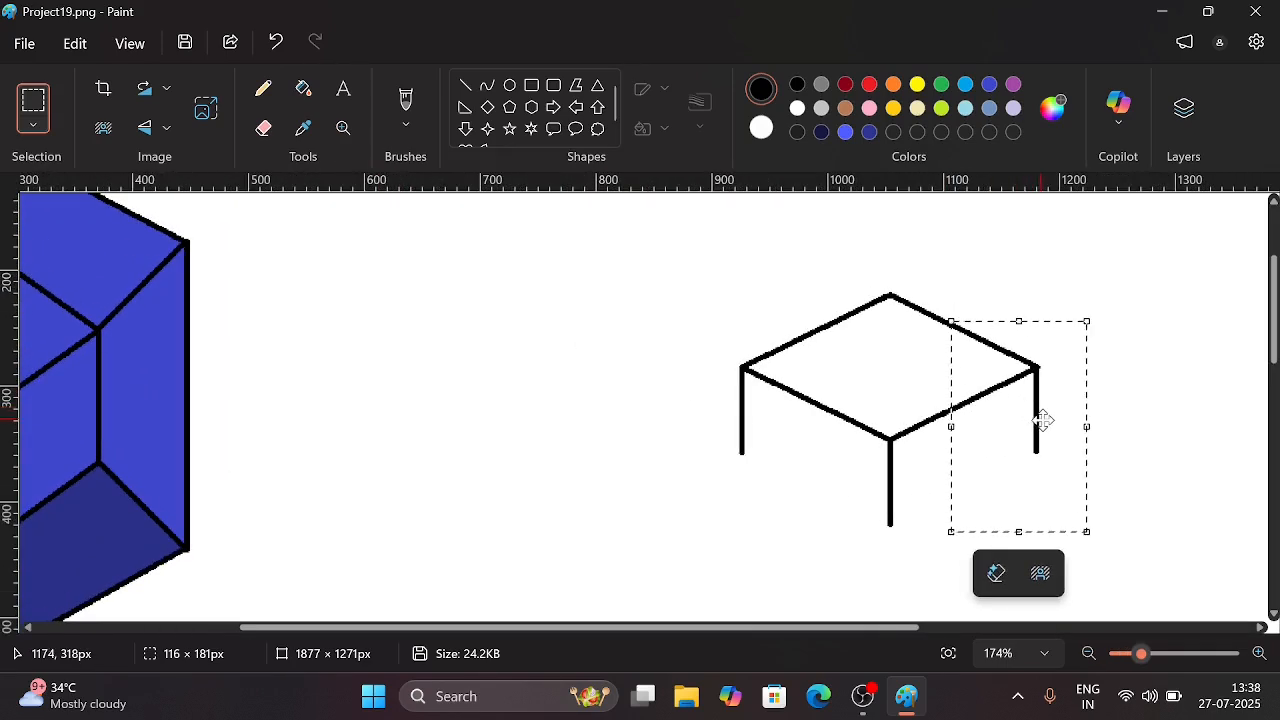
{"action": "left_click_drag", "start_coordinate": [1043, 420], "coordinate": [1045, 419]}
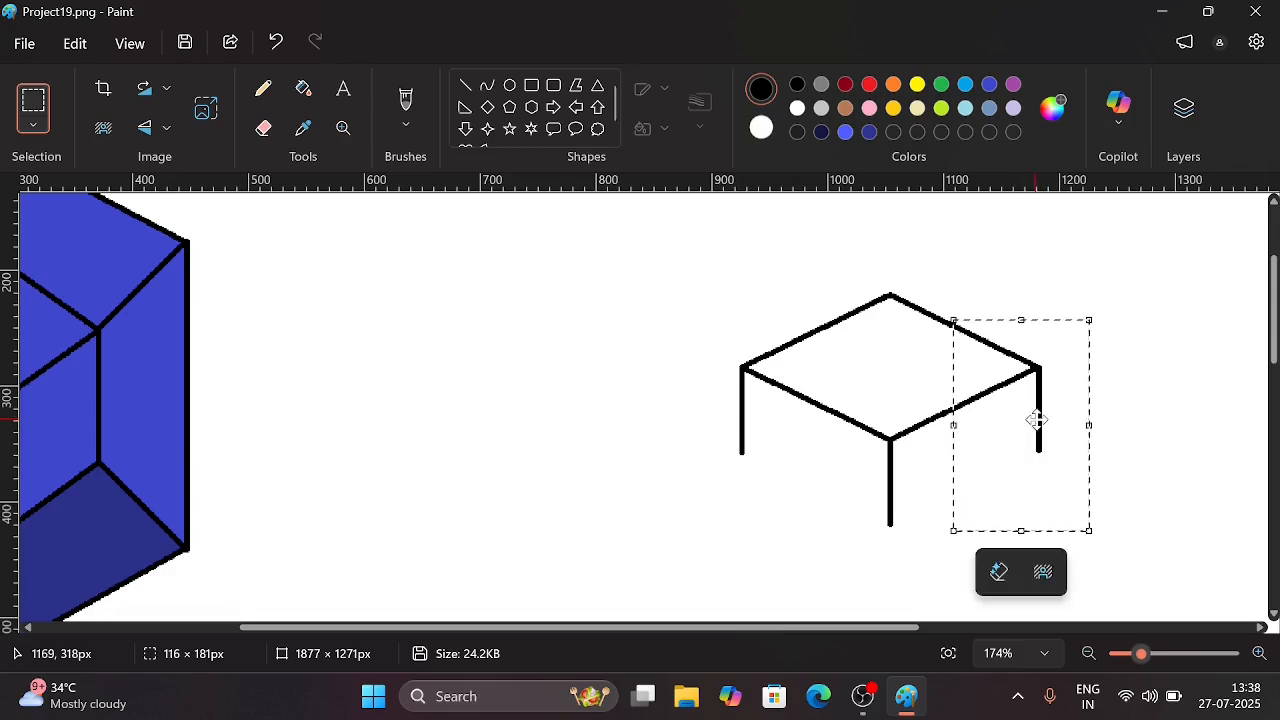
{"action": "key", "text": "Left"}
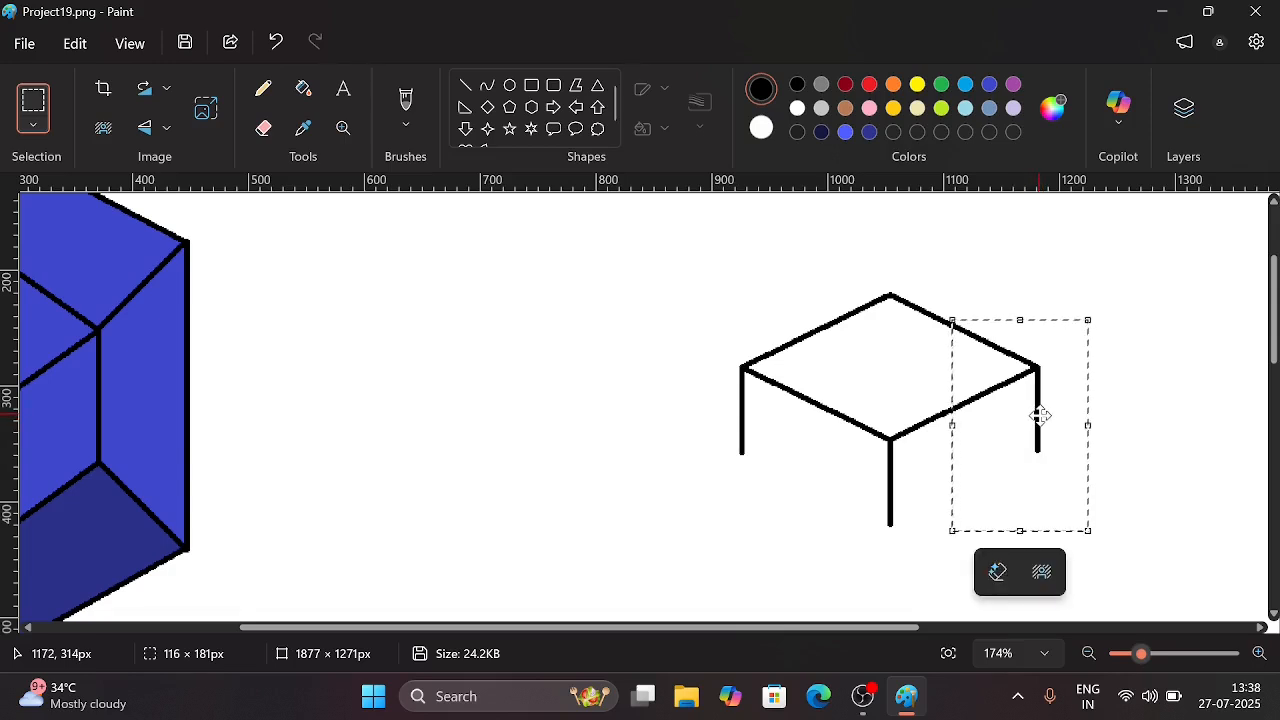
{"action": "key", "text": "Right"}
{"action": "key", "text": "Right"}
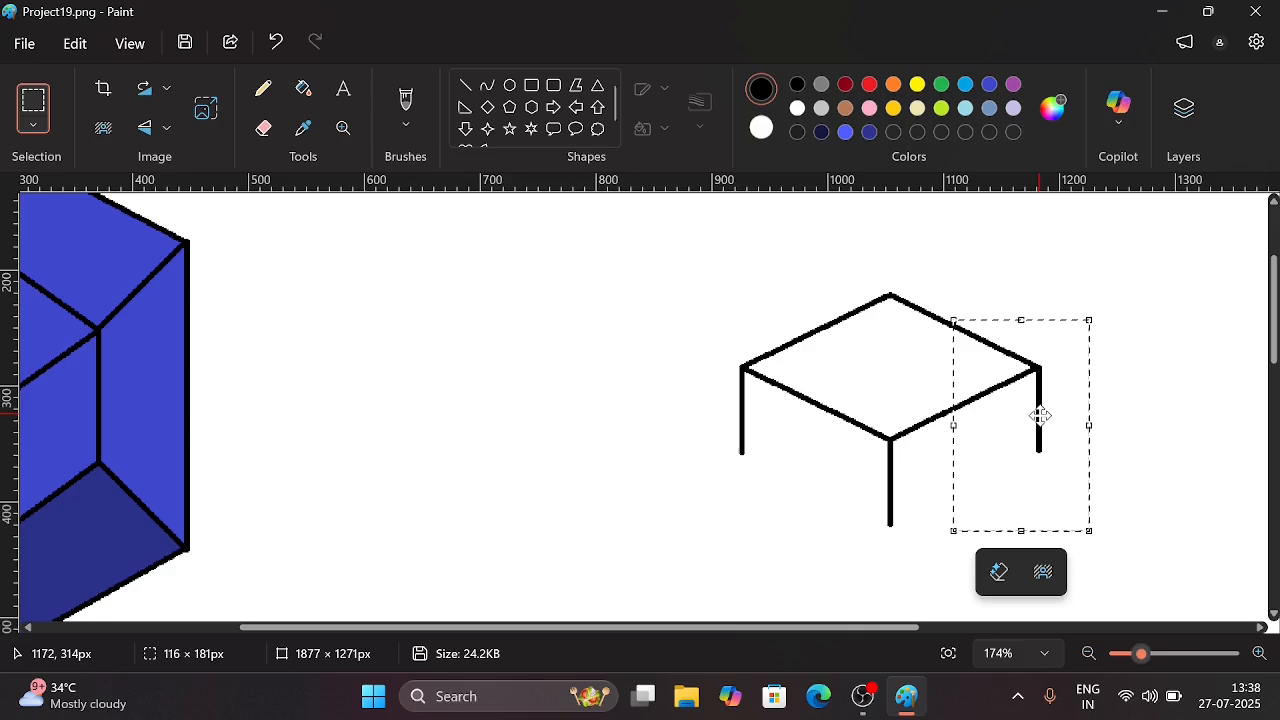
{"action": "key", "text": "Left"}
{"action": "key", "text": "Left"}
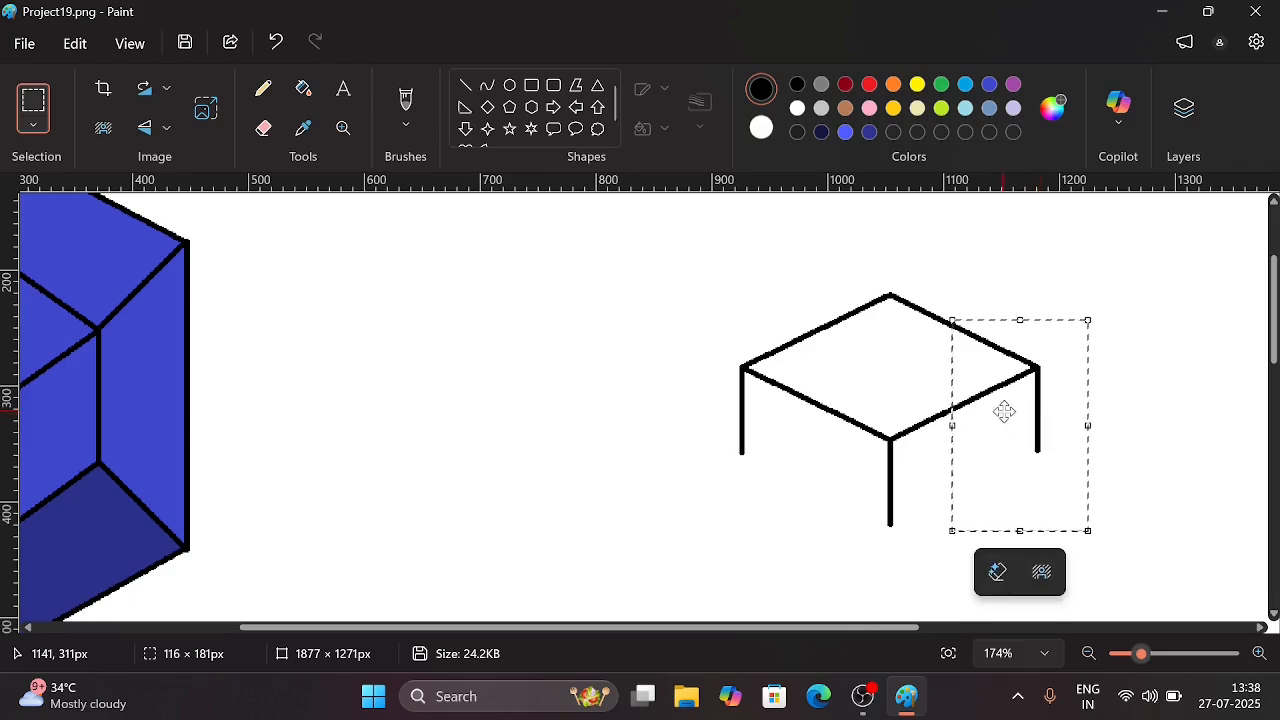
{"action": "scroll", "coordinate": [1004, 411], "scroll_direction": "down", "scroll_amount": 2}
{"action": "left_click", "coordinate": [807, 460]}
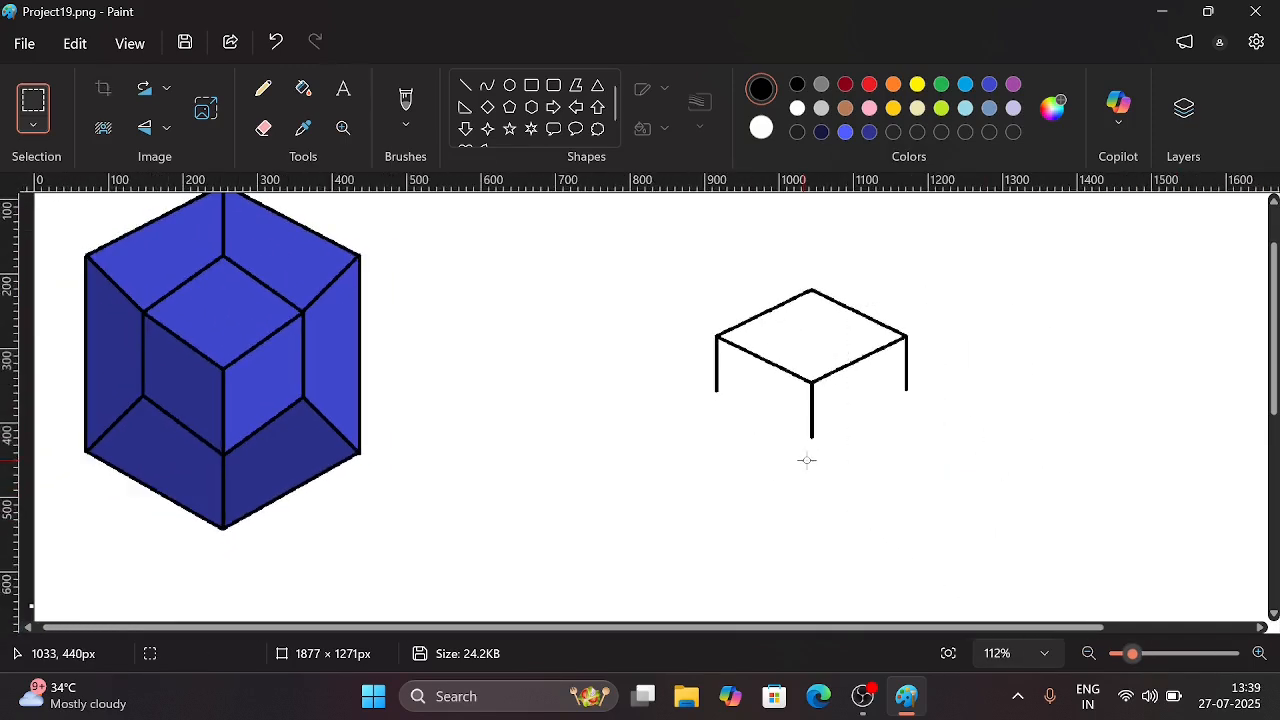
Draw two straight lines joining the lower ends of the three verticals to close the block's left and right faces.
{"action": "scroll", "coordinate": [807, 460], "scroll_direction": "down", "scroll_amount": 1}
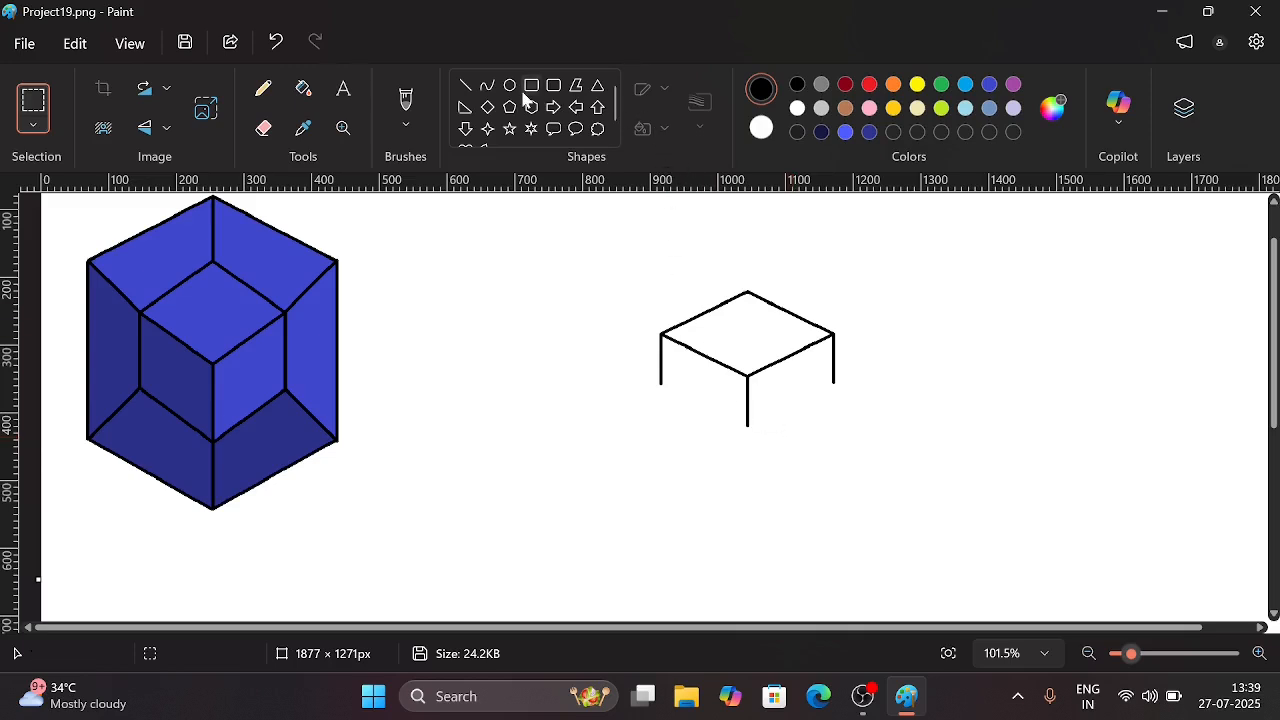
{"action": "left_click", "coordinate": [465, 88]}
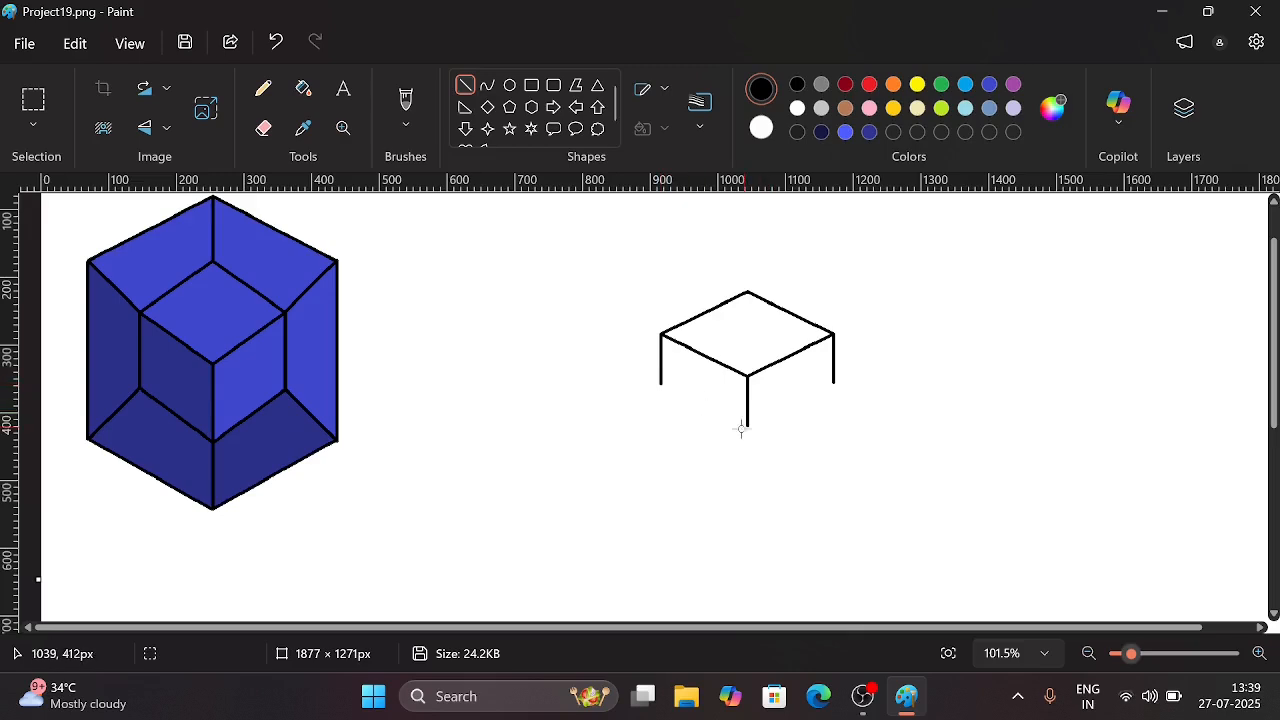
{"action": "scroll", "coordinate": [743, 430], "scroll_direction": "up", "scroll_amount": 5, "text": "ctrl"}
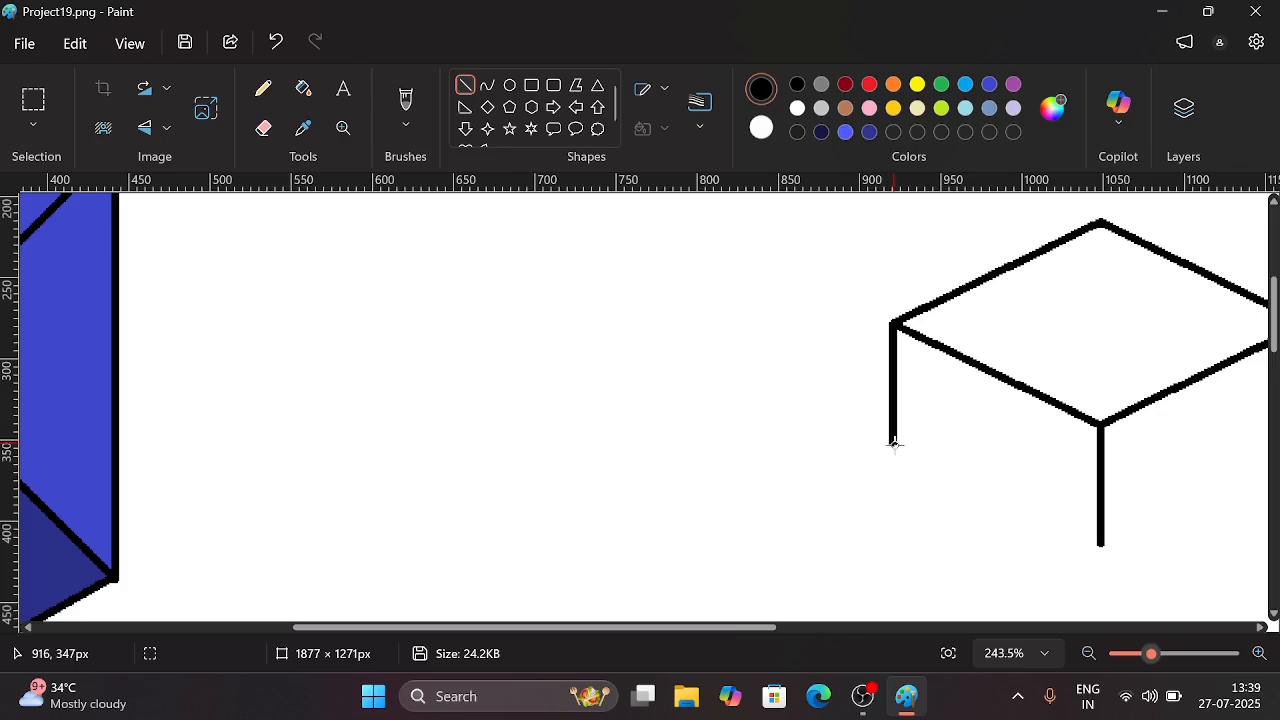
{"action": "left_click_drag", "start_coordinate": [894, 444], "coordinate": [1099, 543]}
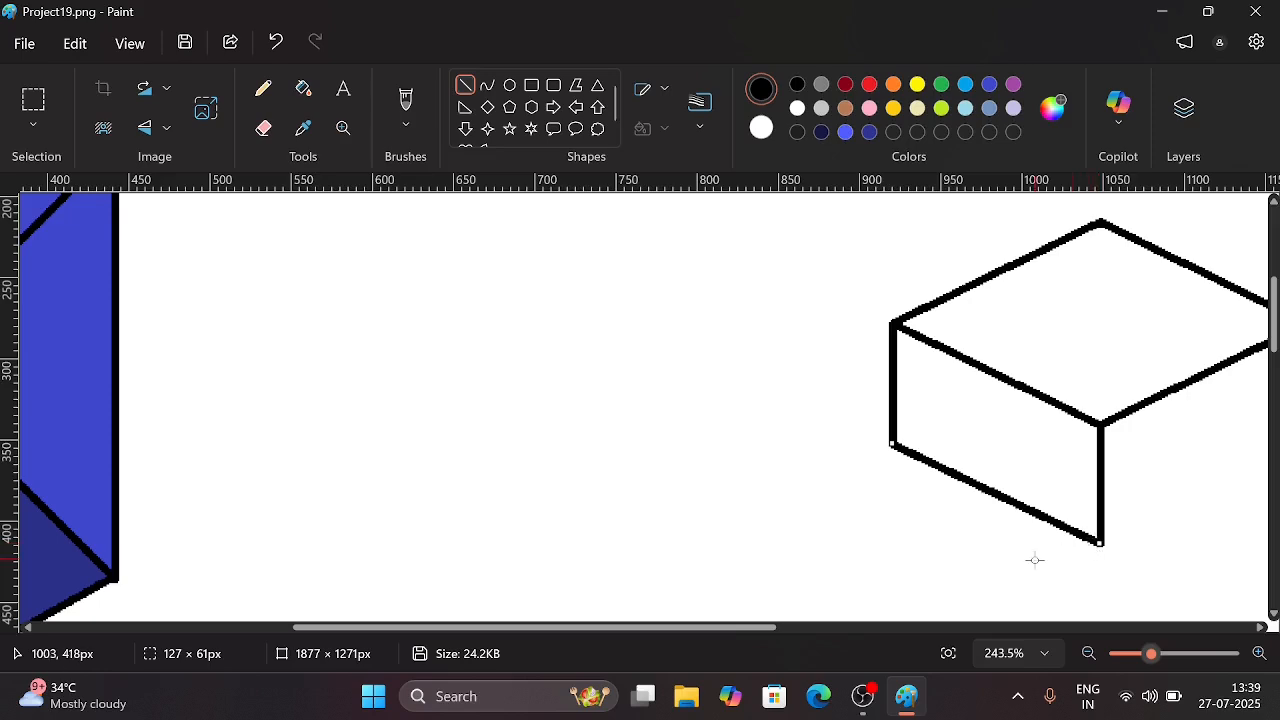
{"action": "left_click", "coordinate": [1034, 560]}
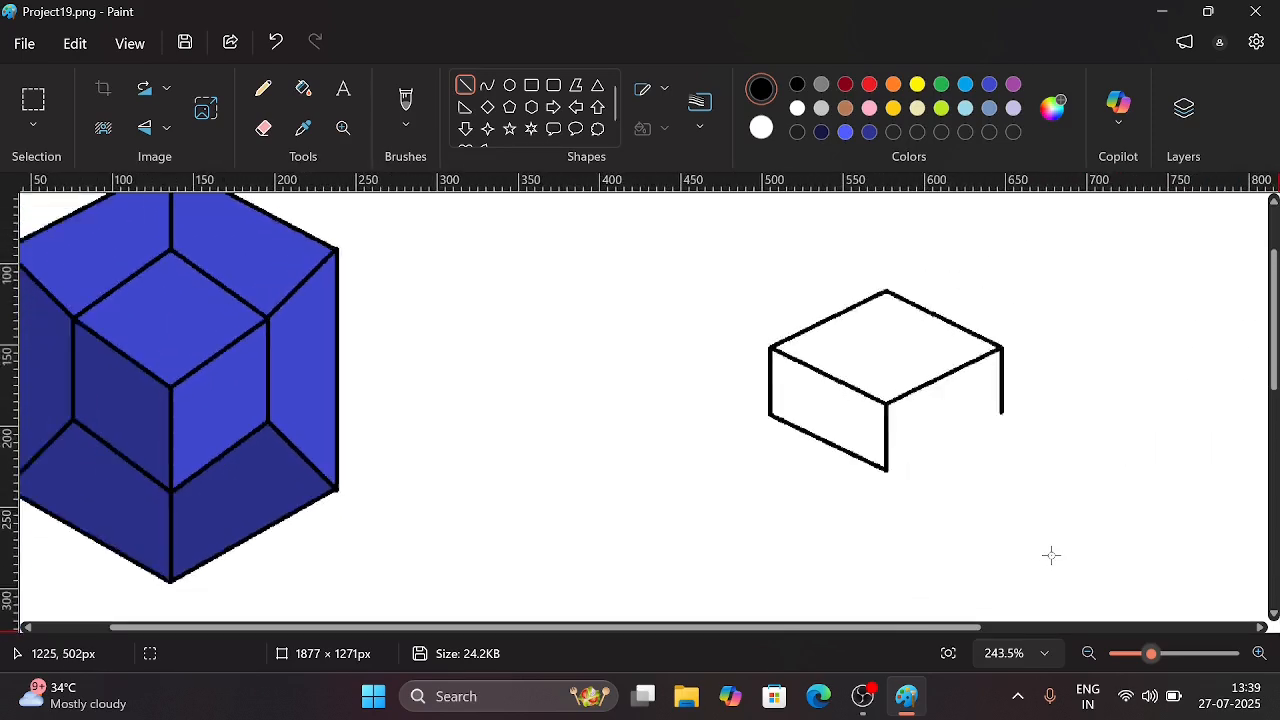
{"action": "scroll", "coordinate": [1051, 555], "scroll_direction": "down", "scroll_amount": 5}
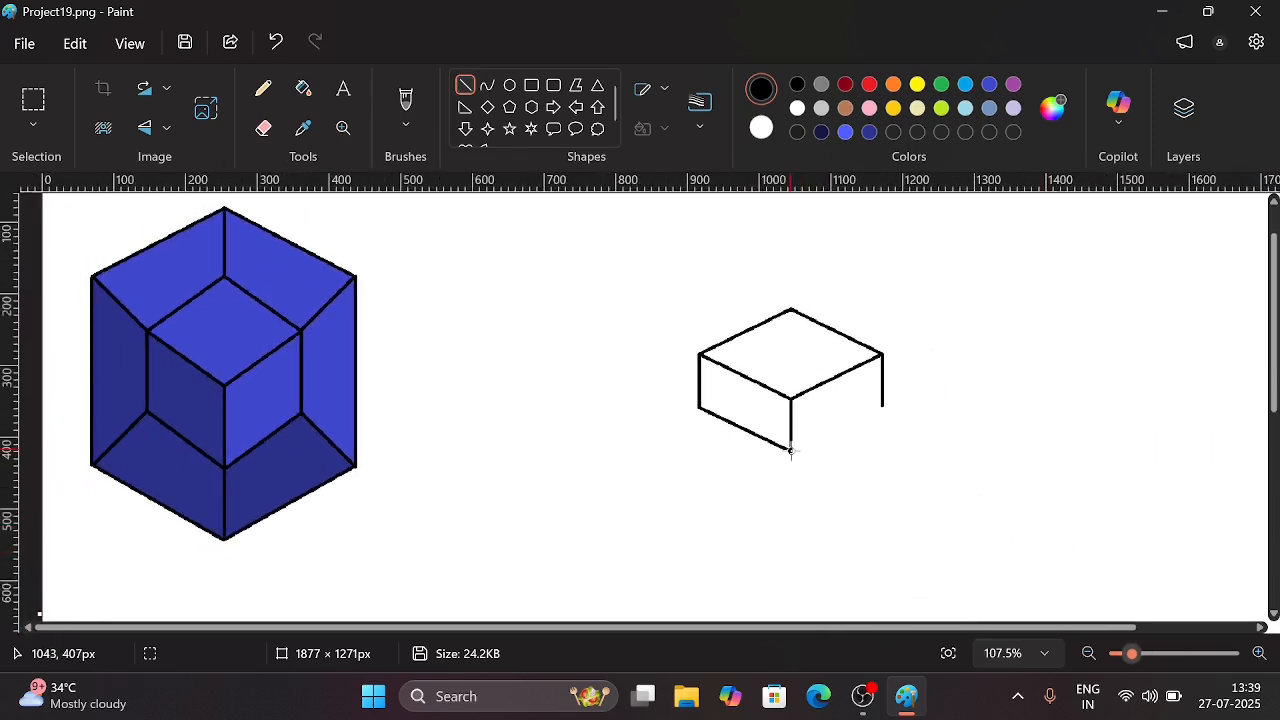
{"action": "left_click_drag", "start_coordinate": [791, 450], "coordinate": [880, 405]}
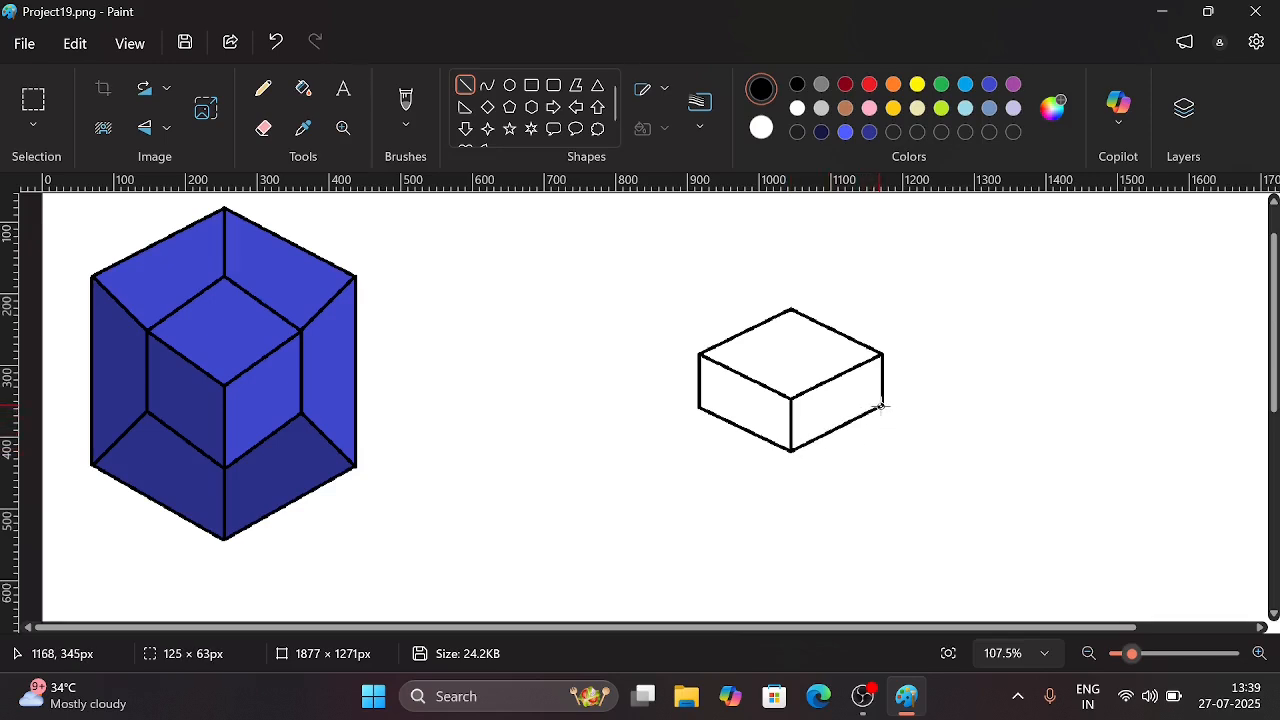
{"action": "left_click", "coordinate": [912, 466]}
{"action": "scroll", "coordinate": [873, 455], "scroll_direction": "down", "scroll_amount": 2}
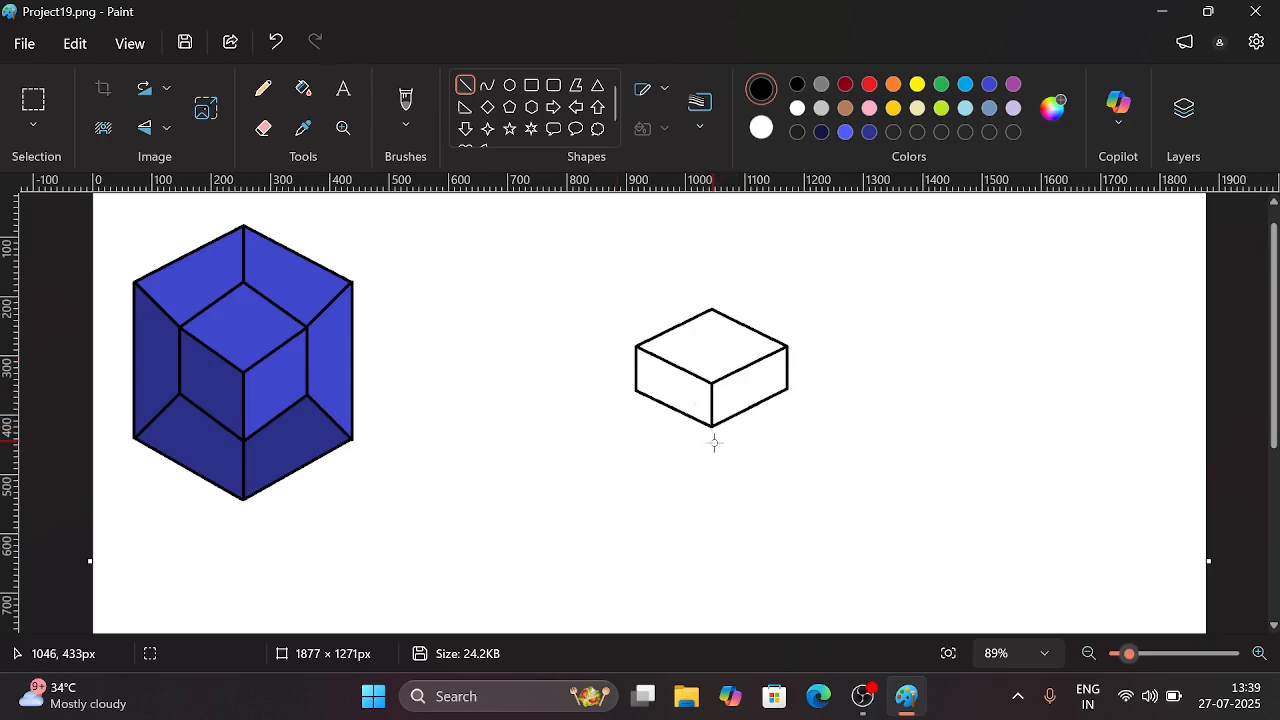
Draw a vertical line about 74 px long down from the block's bottom corner and move it to the empty area beside the gem.
{"action": "scroll", "coordinate": [705, 449], "scroll_direction": "up", "scroll_amount": 3}
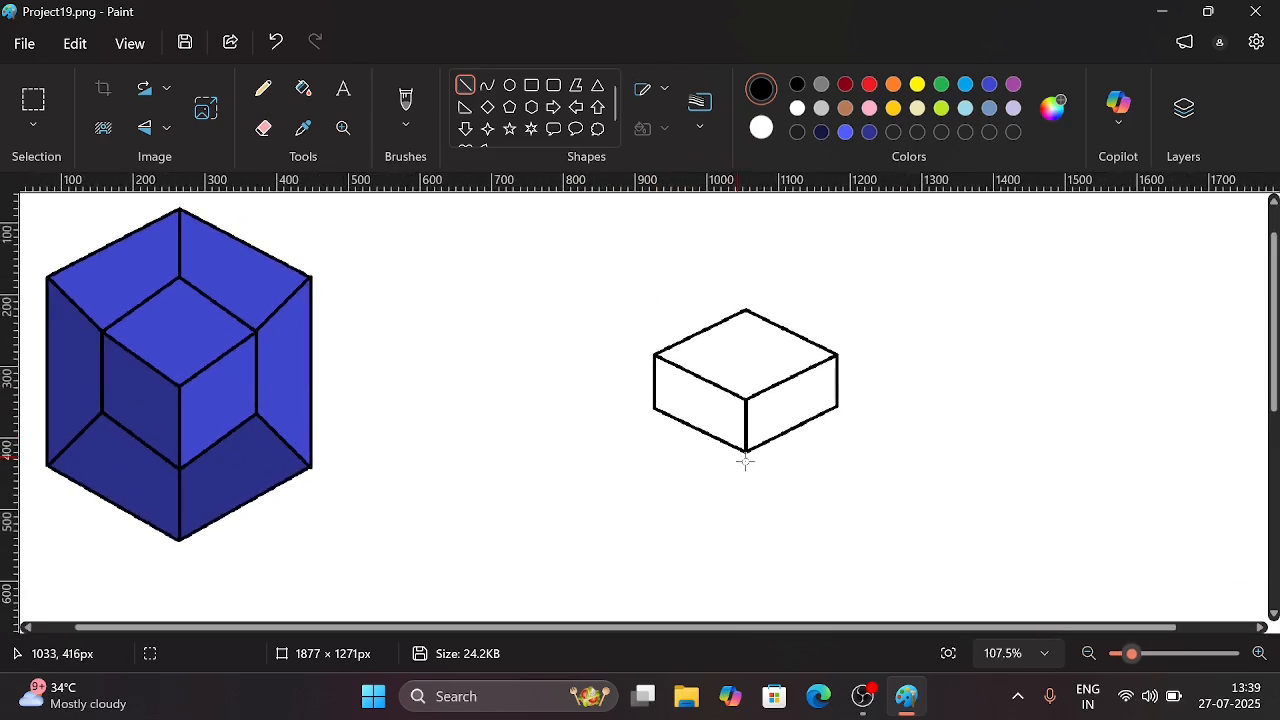
{"action": "scroll", "coordinate": [785, 499], "scroll_direction": "up", "scroll_amount": 2}
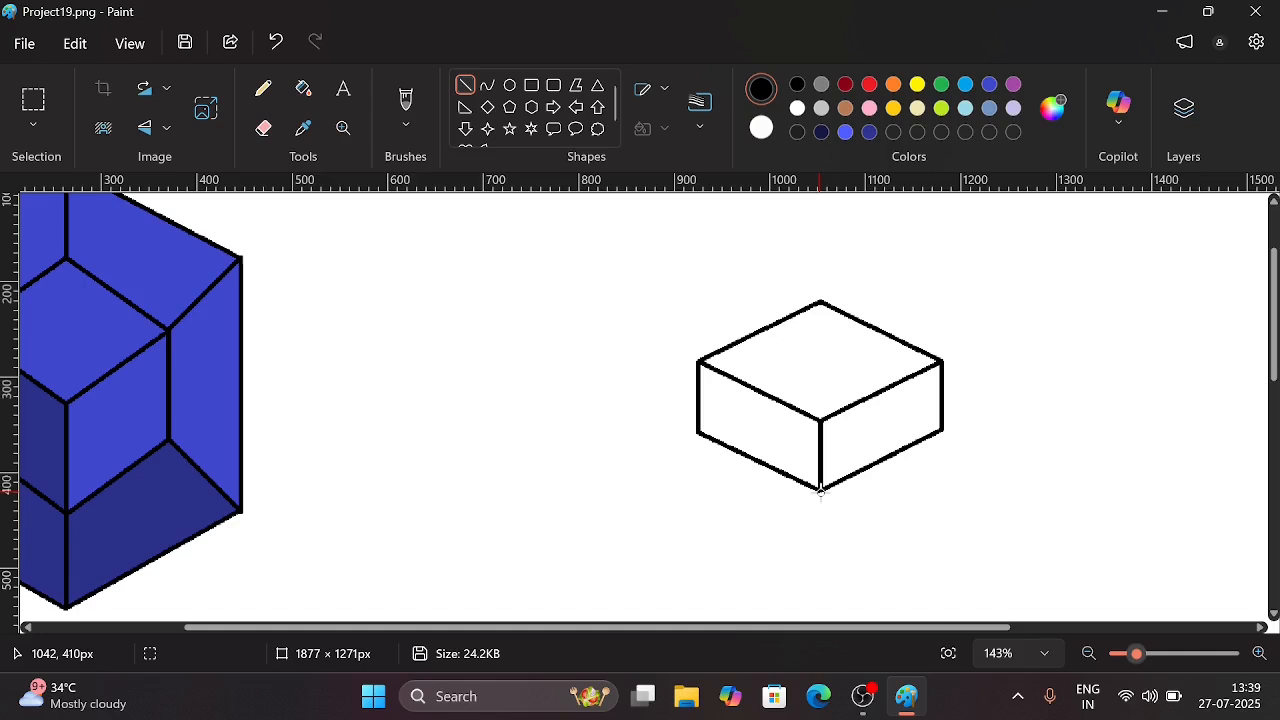
{"action": "left_click_drag", "start_coordinate": [820, 489], "coordinate": [827, 565]}
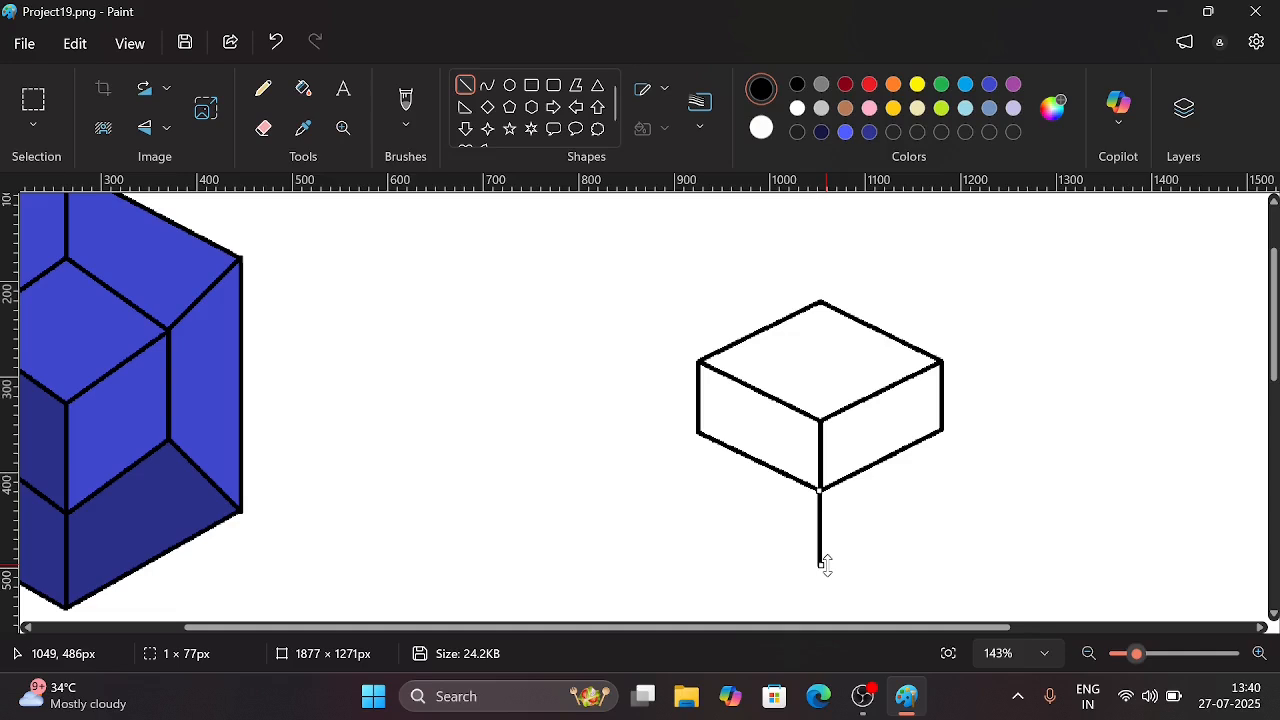
{"action": "key", "text": "ctrl+z"}
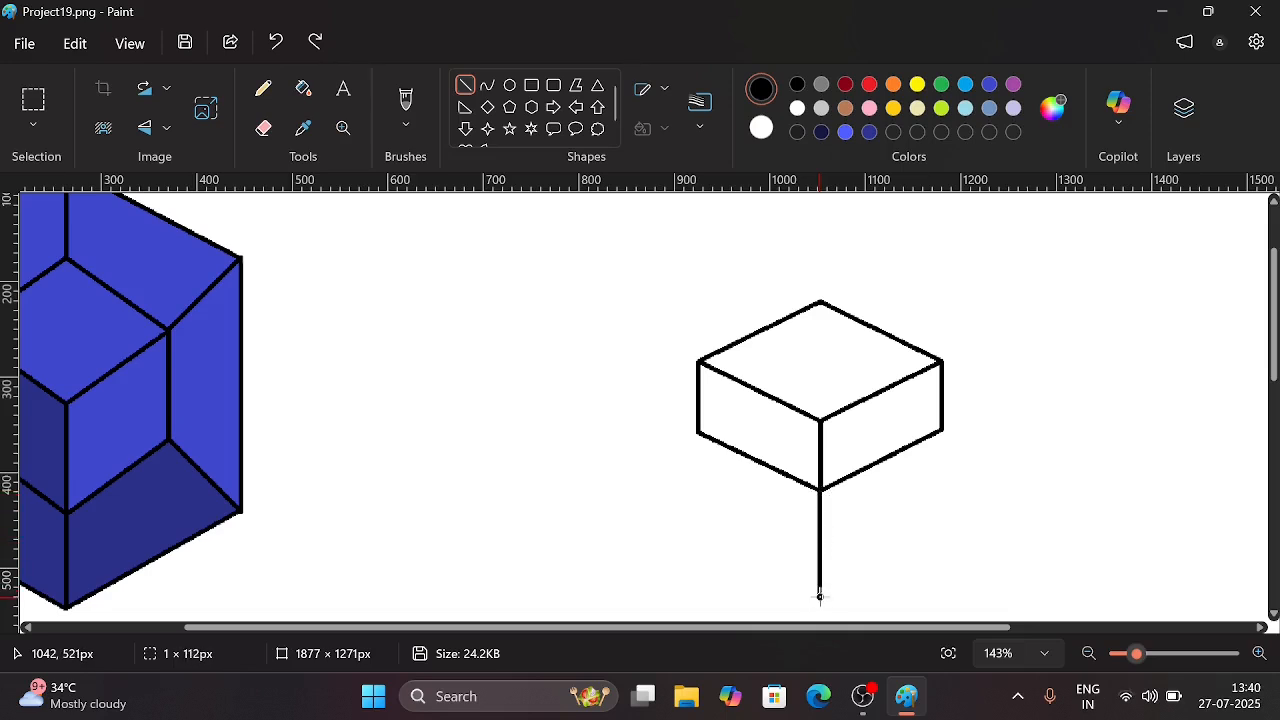
{"action": "left_click_drag", "start_coordinate": [820, 597], "coordinate": [826, 566]}
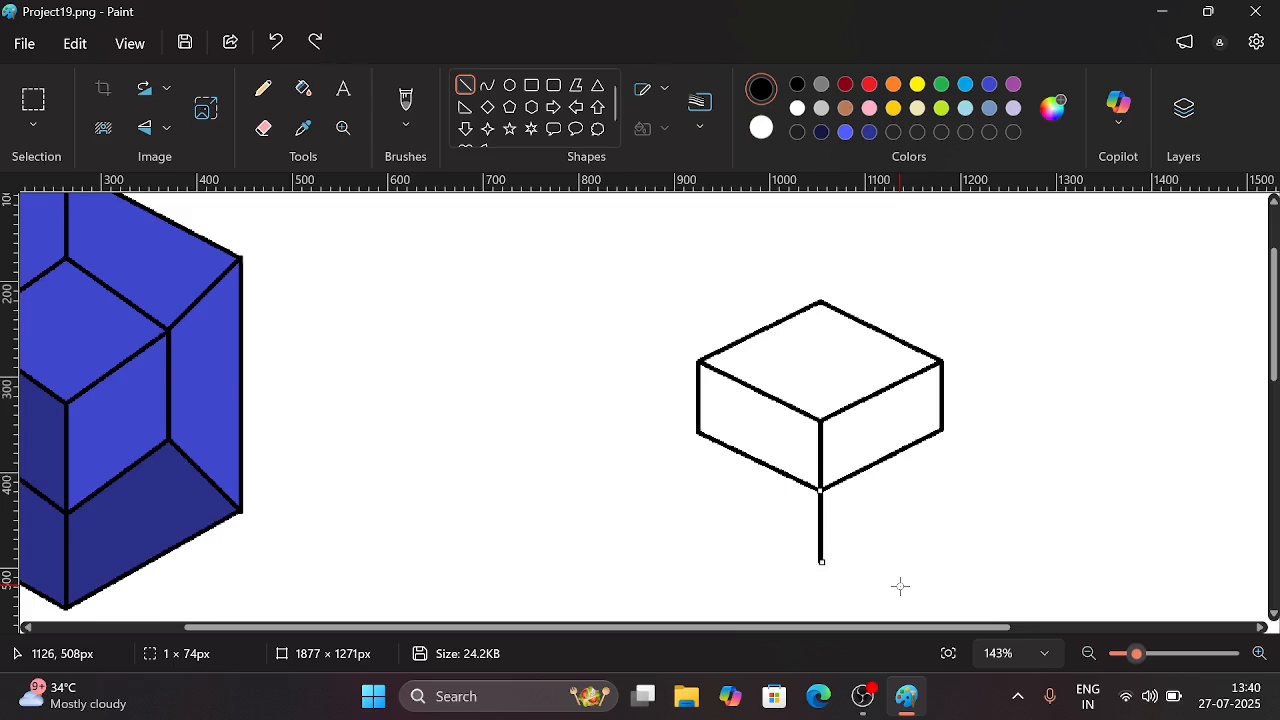
{"action": "left_click_drag", "start_coordinate": [827, 528], "coordinate": [536, 375]}
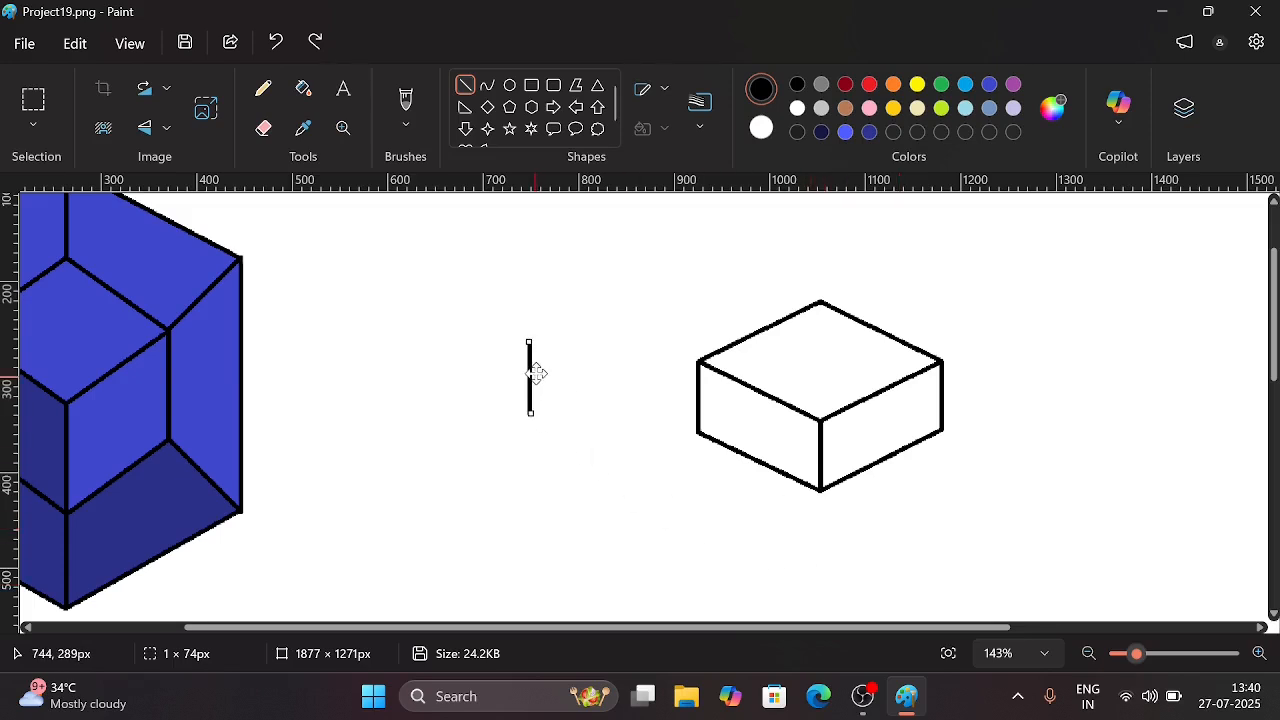
Select the loose vertical line between the gem and the block and cut it to the clipboard.
{"action": "left_click", "coordinate": [36, 104]}
{"action": "left_click_drag", "start_coordinate": [473, 297], "coordinate": [564, 449]}
{"action": "left_click", "coordinate": [65, 45]}
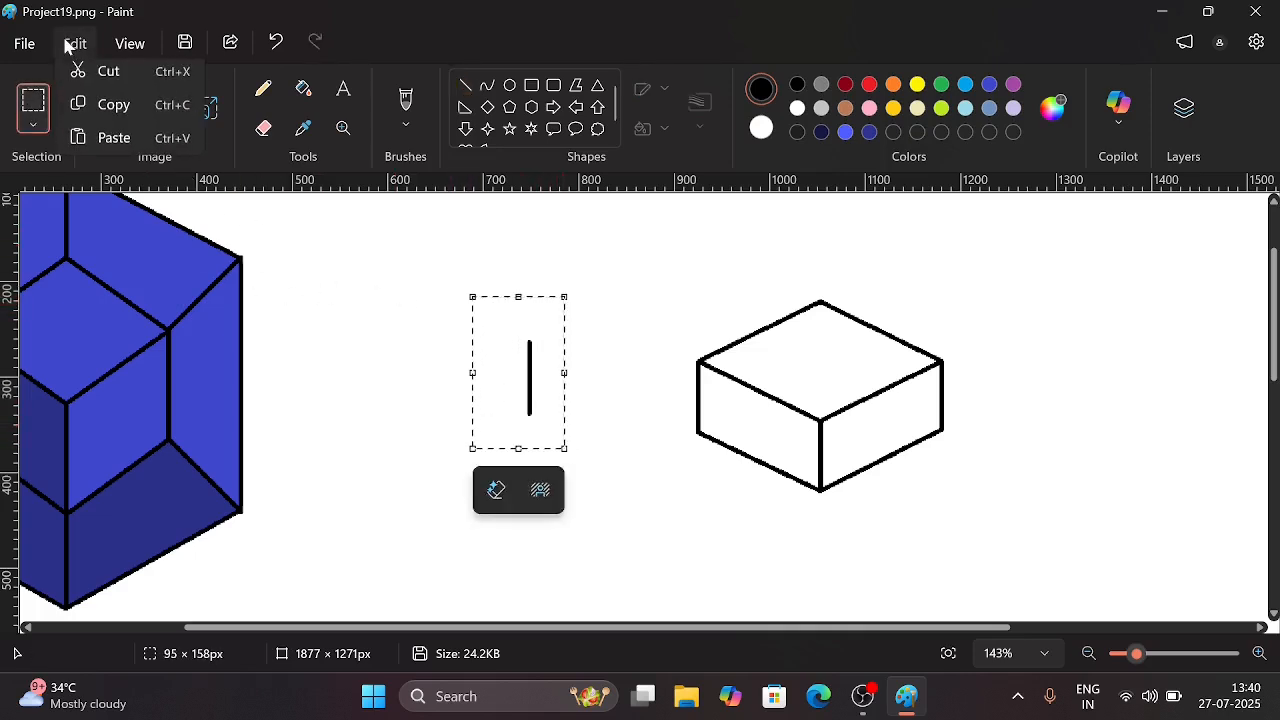
{"action": "left_click", "coordinate": [100, 80]}
Paste the vertical line twice, extending one copy down from the block's bottom corner and the other up from its top corner.
{"action": "left_click", "coordinate": [78, 45]}
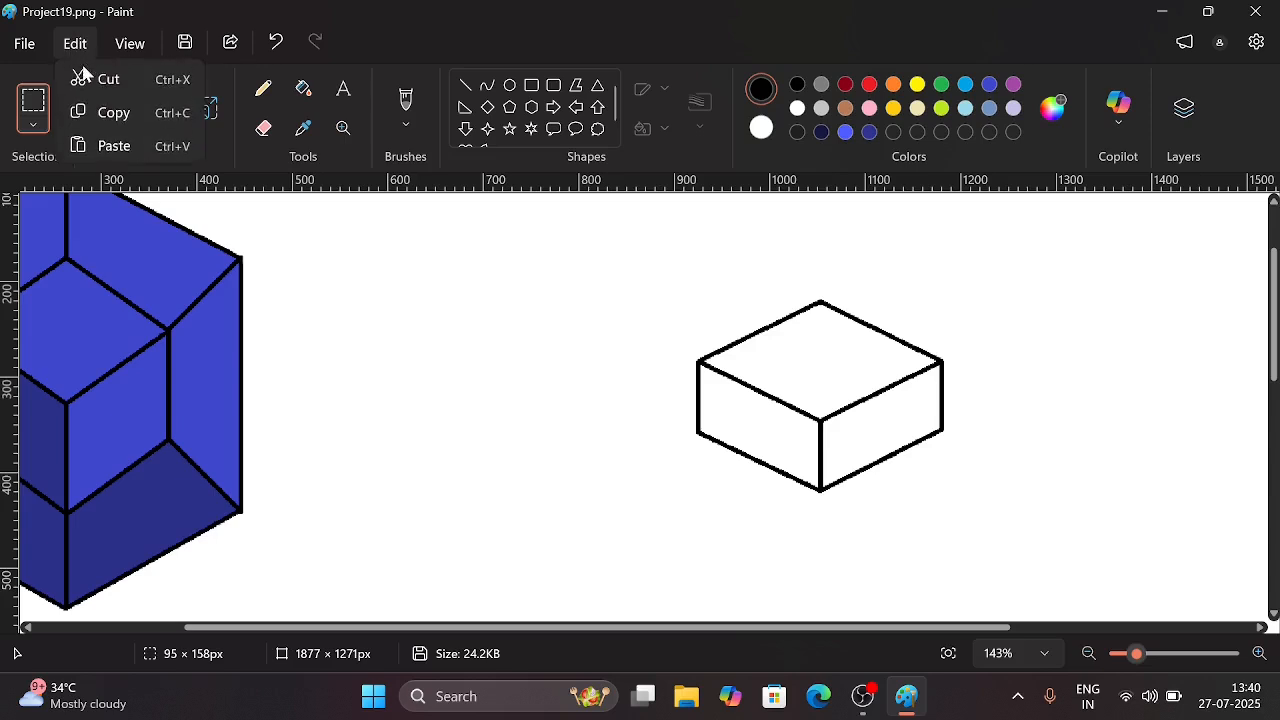
{"action": "left_click", "coordinate": [114, 147]}
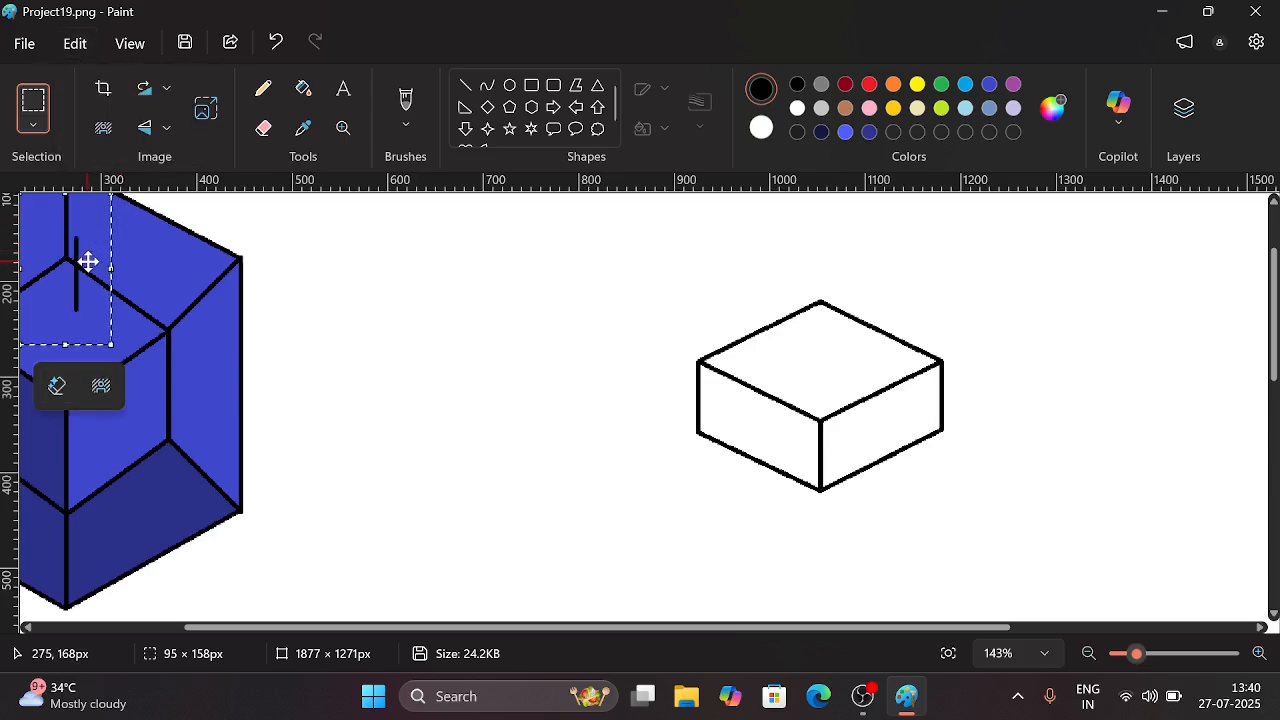
{"action": "mouse_move", "coordinate": [89, 263]}
{"action": "left_mouse_down"}
{"action": "mouse_move", "coordinate": [457, 331]}
{"action": "mouse_move", "coordinate": [830, 490]}
{"action": "mouse_move", "coordinate": [834, 516]}
{"action": "left_mouse_up"}
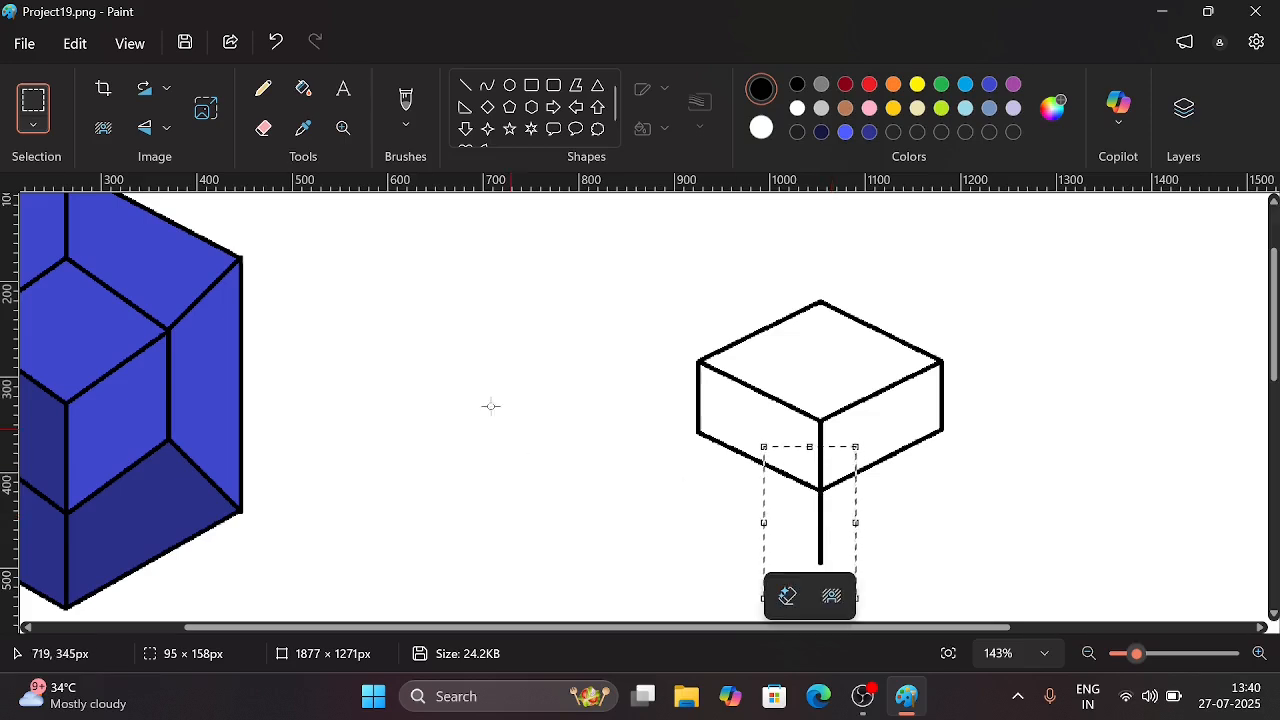
{"action": "left_click", "coordinate": [76, 44]}
{"action": "left_click", "coordinate": [107, 147]}
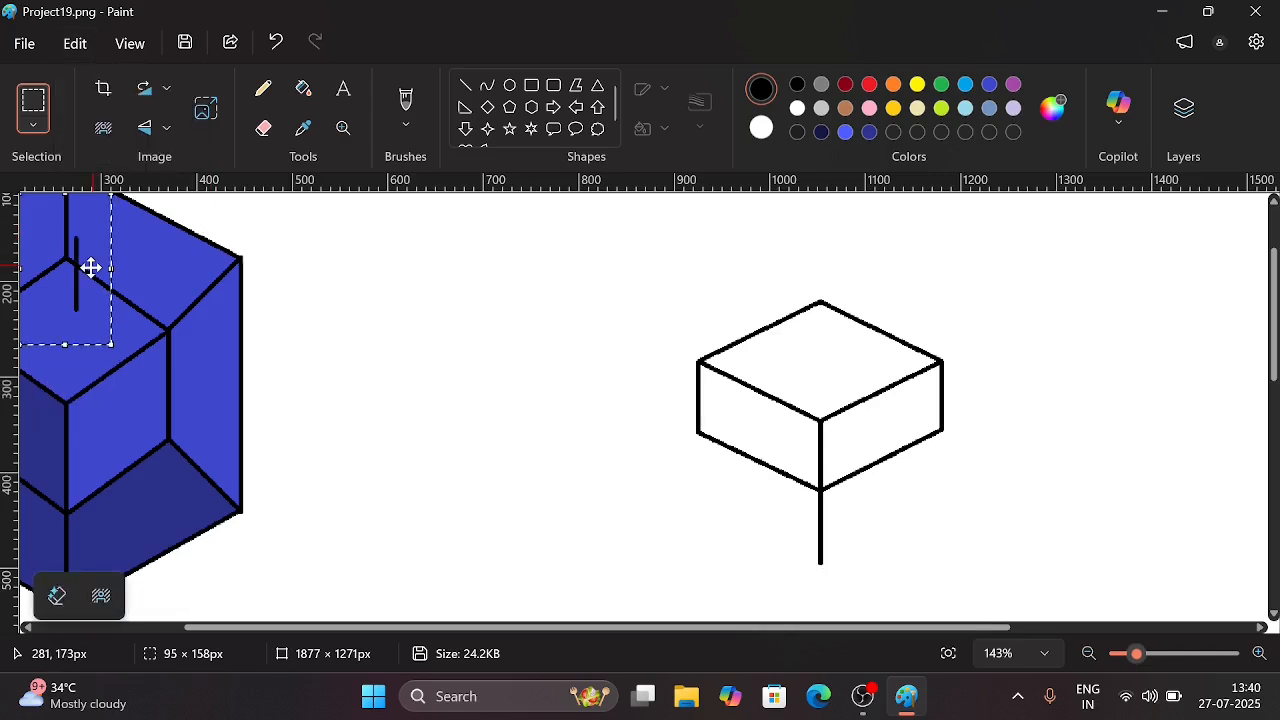
{"action": "left_click_drag", "start_coordinate": [83, 271], "coordinate": [830, 263]}
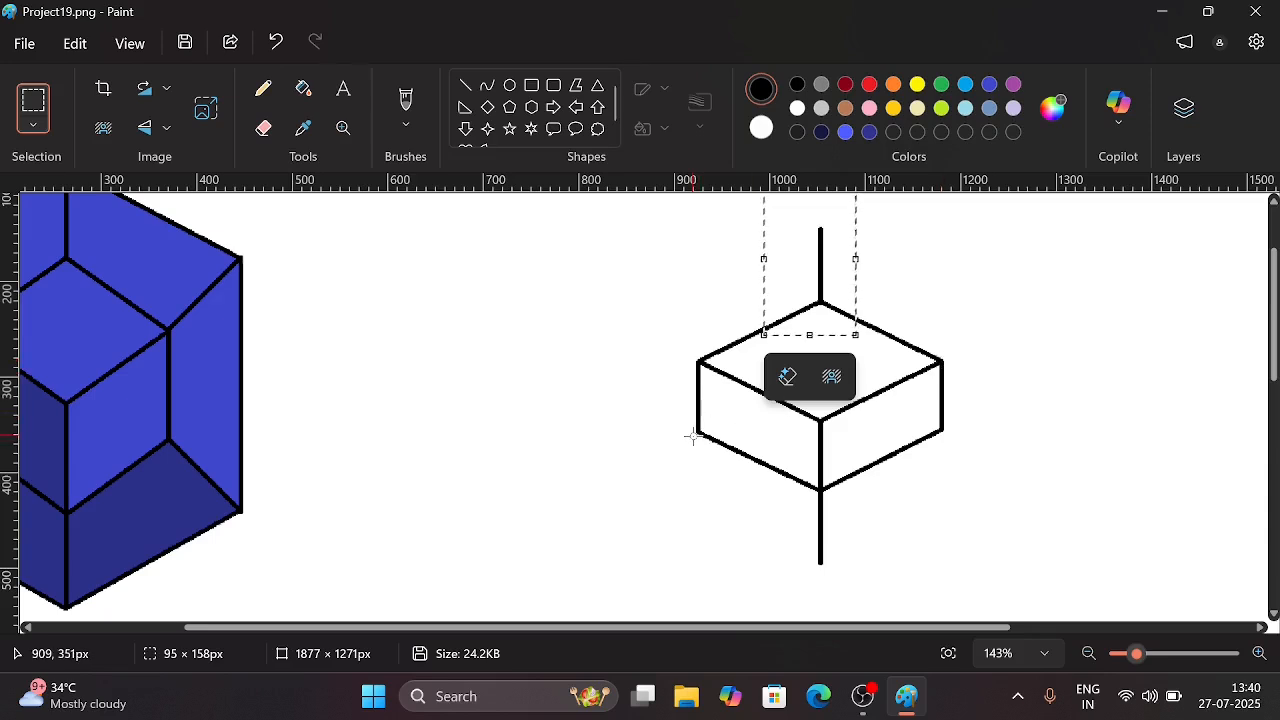
Draw a 45° diagonal line spanning about 56 × 56 px, move it clear of the block, and cut it to the clipboard.
{"action": "left_click", "coordinate": [465, 84]}
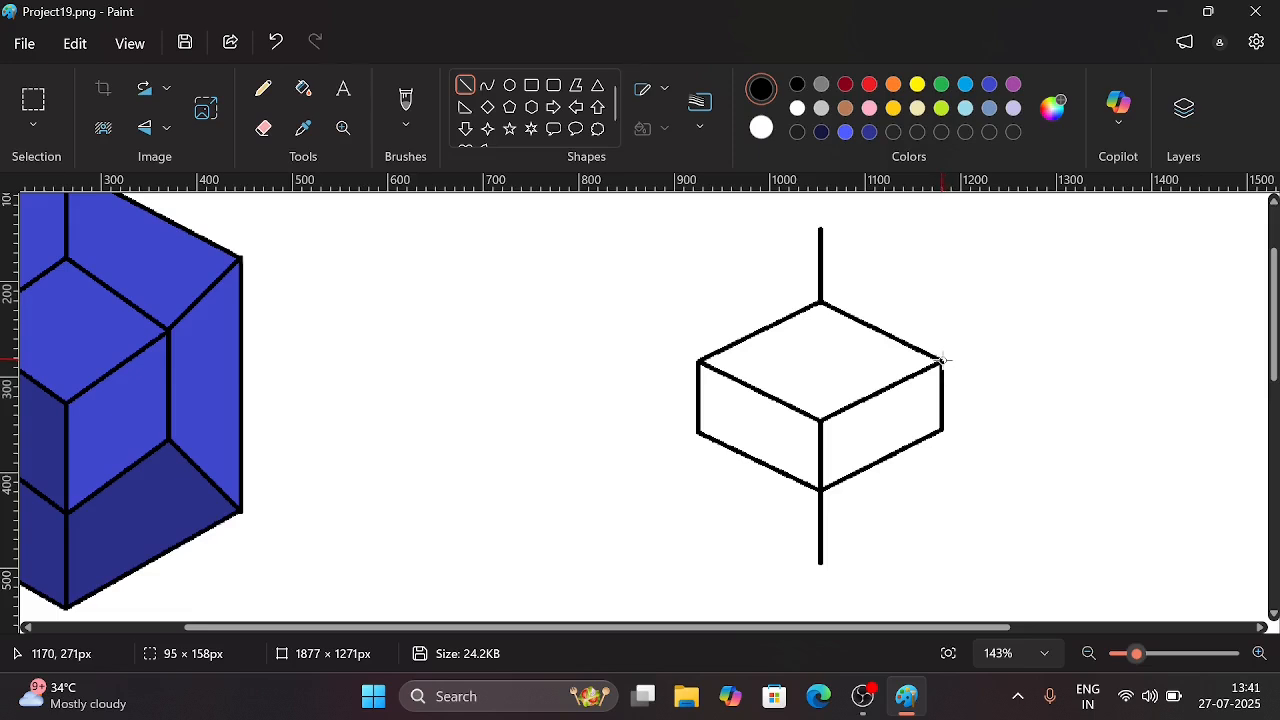
{"action": "mouse_move", "coordinate": [942, 360]}
{"action": "left_mouse_down"}
{"action": "mouse_move", "coordinate": [1008, 305]}
{"action": "mouse_move", "coordinate": [998, 308]}
{"action": "left_mouse_up"}
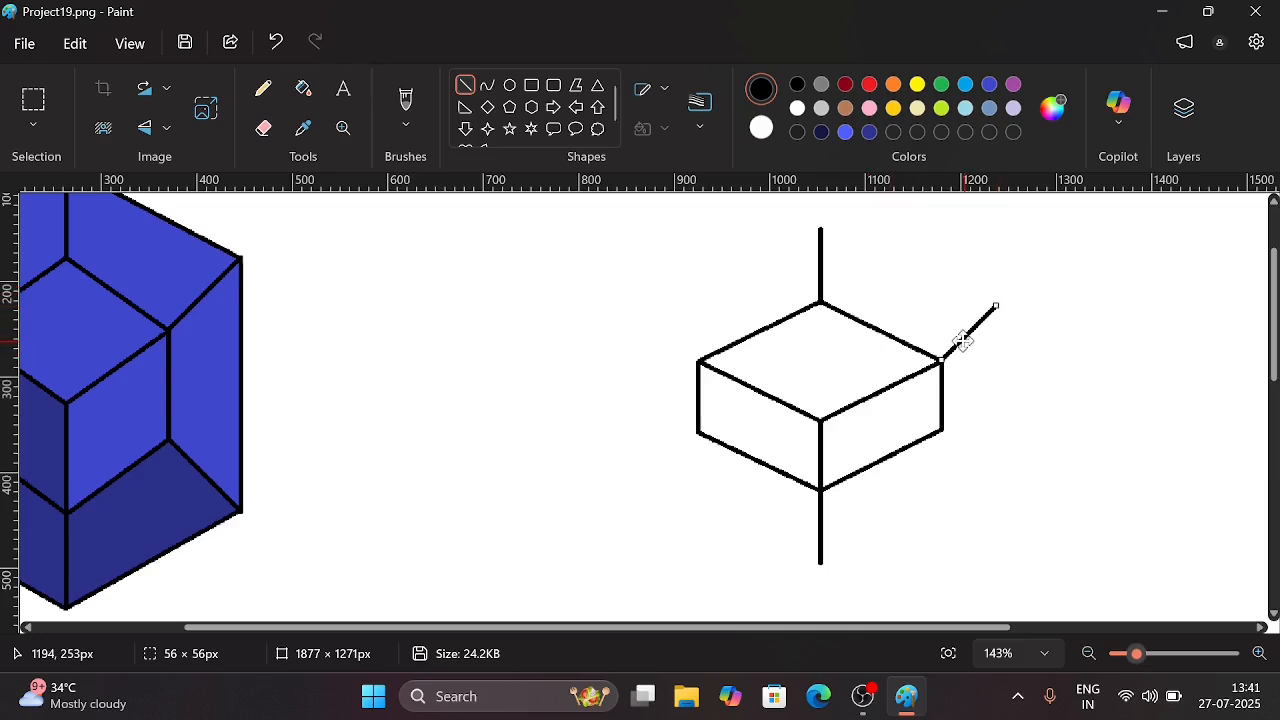
{"action": "left_click_drag", "start_coordinate": [960, 338], "coordinate": [496, 370]}
{"action": "left_click", "coordinate": [33, 120]}
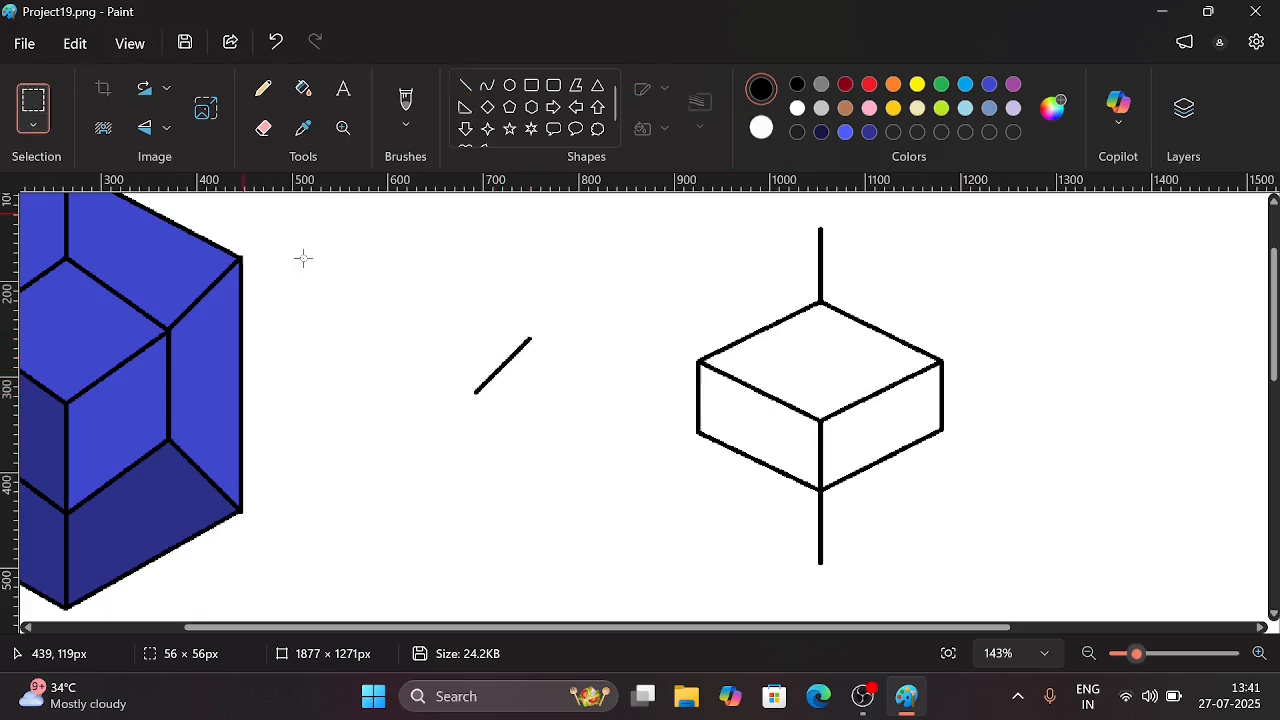
{"action": "left_click_drag", "start_coordinate": [403, 296], "coordinate": [594, 446]}
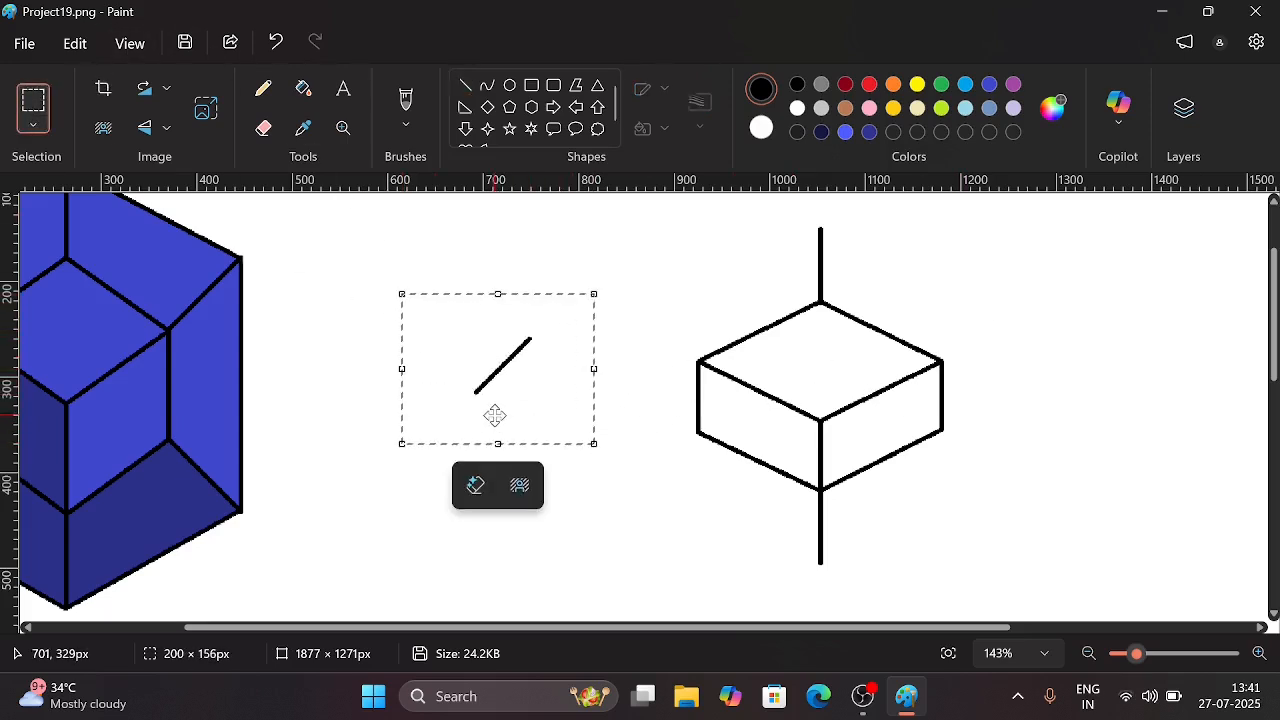
{"action": "key", "text": "Delete"}
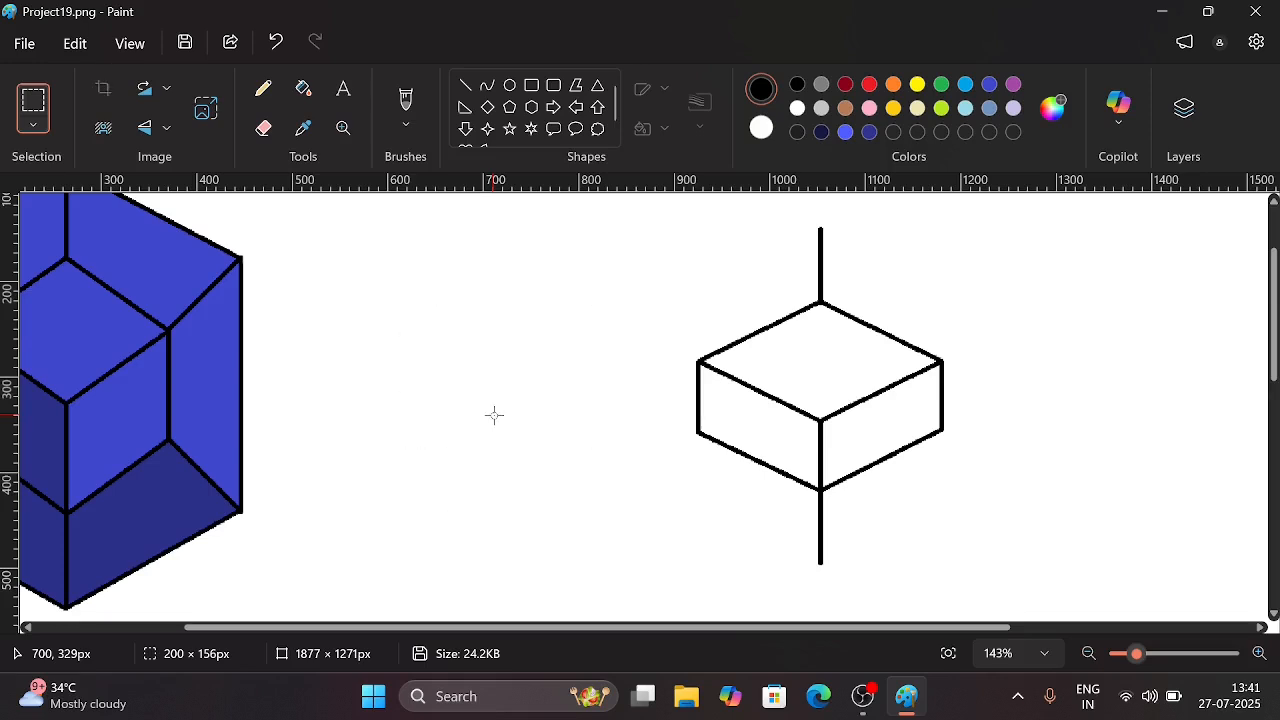
Paste the diagonal twice, extending one copy outward from the block's upper-right corner and the other from its lower-left corner.
{"action": "left_click", "coordinate": [76, 44]}
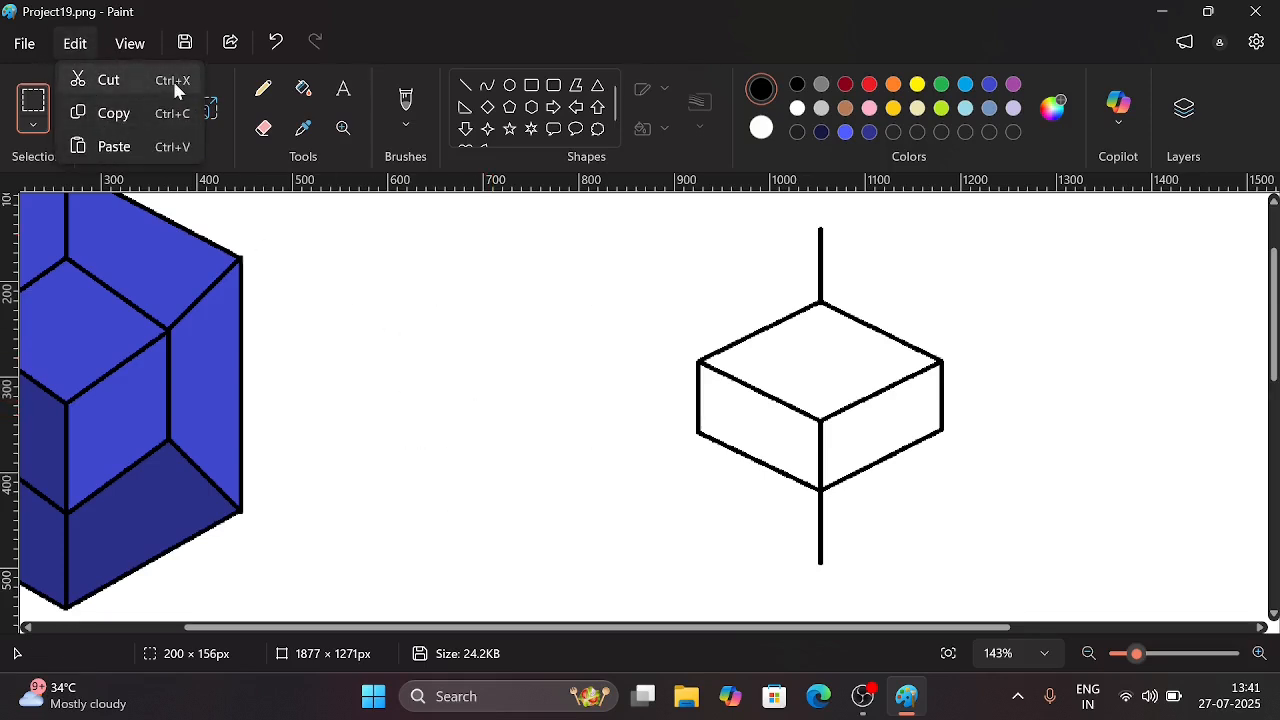
{"action": "left_click", "coordinate": [354, 370]}
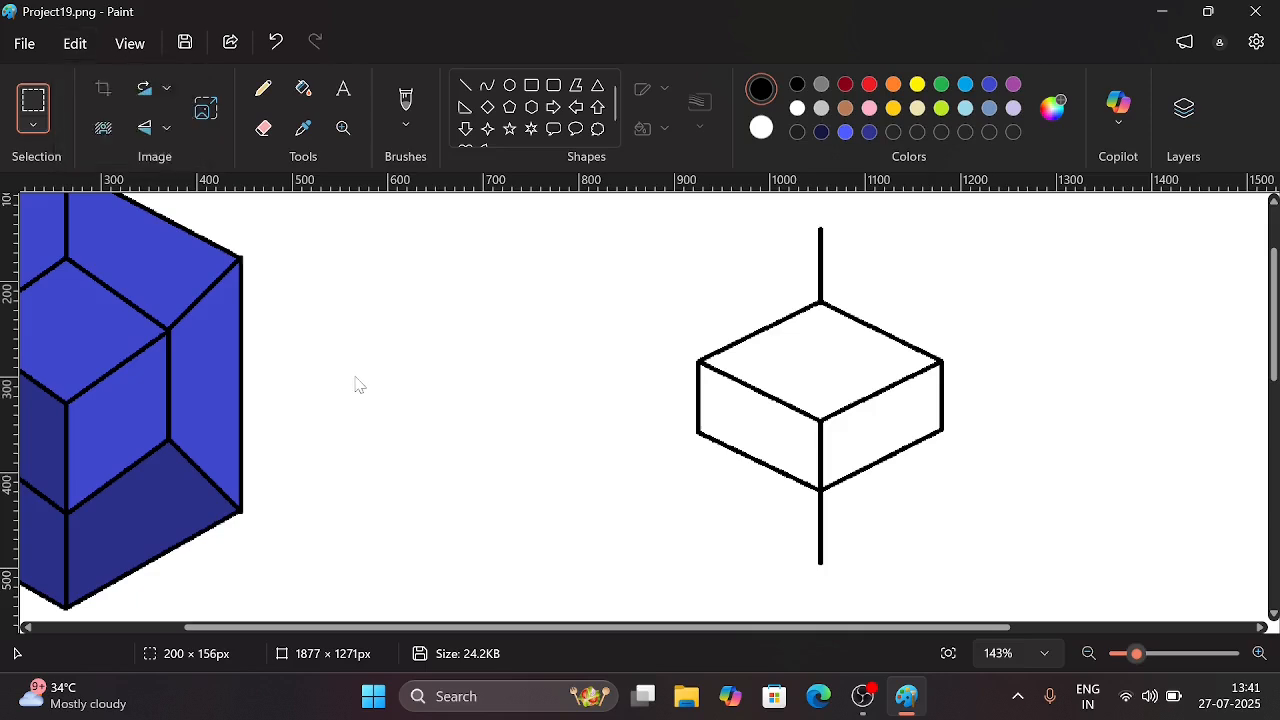
{"action": "left_click", "coordinate": [86, 46]}
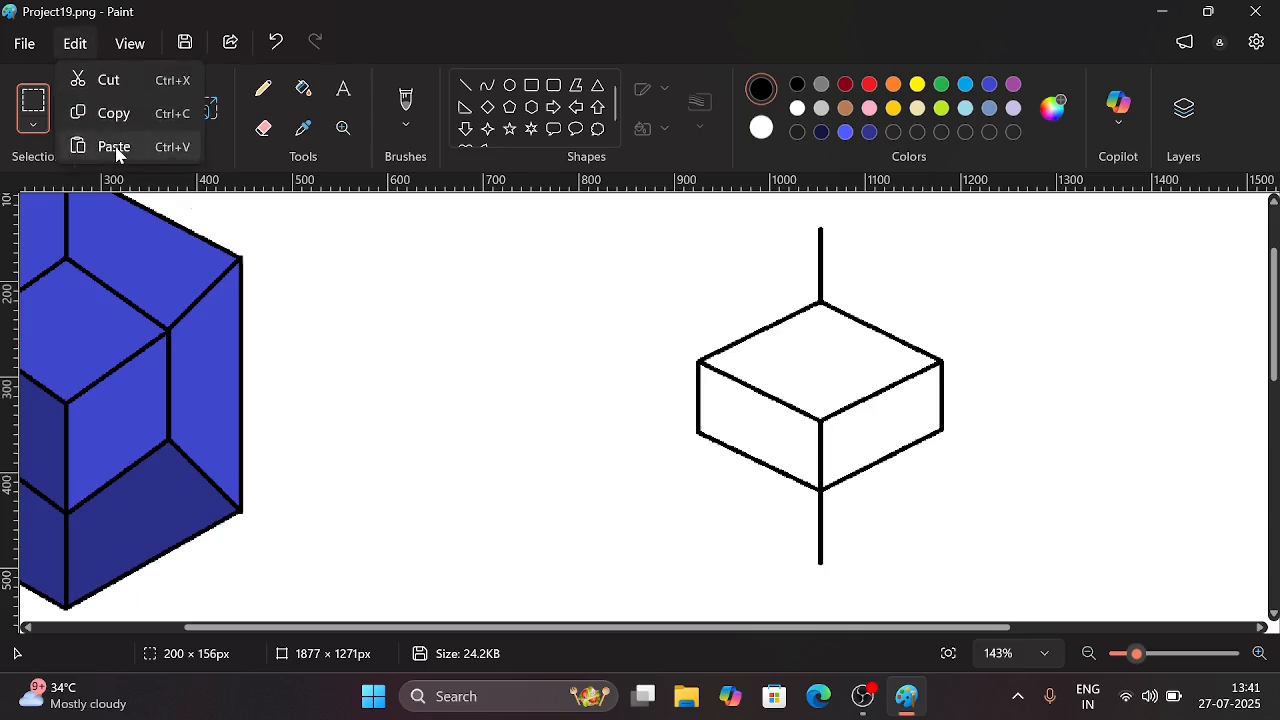
{"action": "left_click", "coordinate": [116, 148]}
{"action": "left_click_drag", "start_coordinate": [114, 251], "coordinate": [960, 323]}
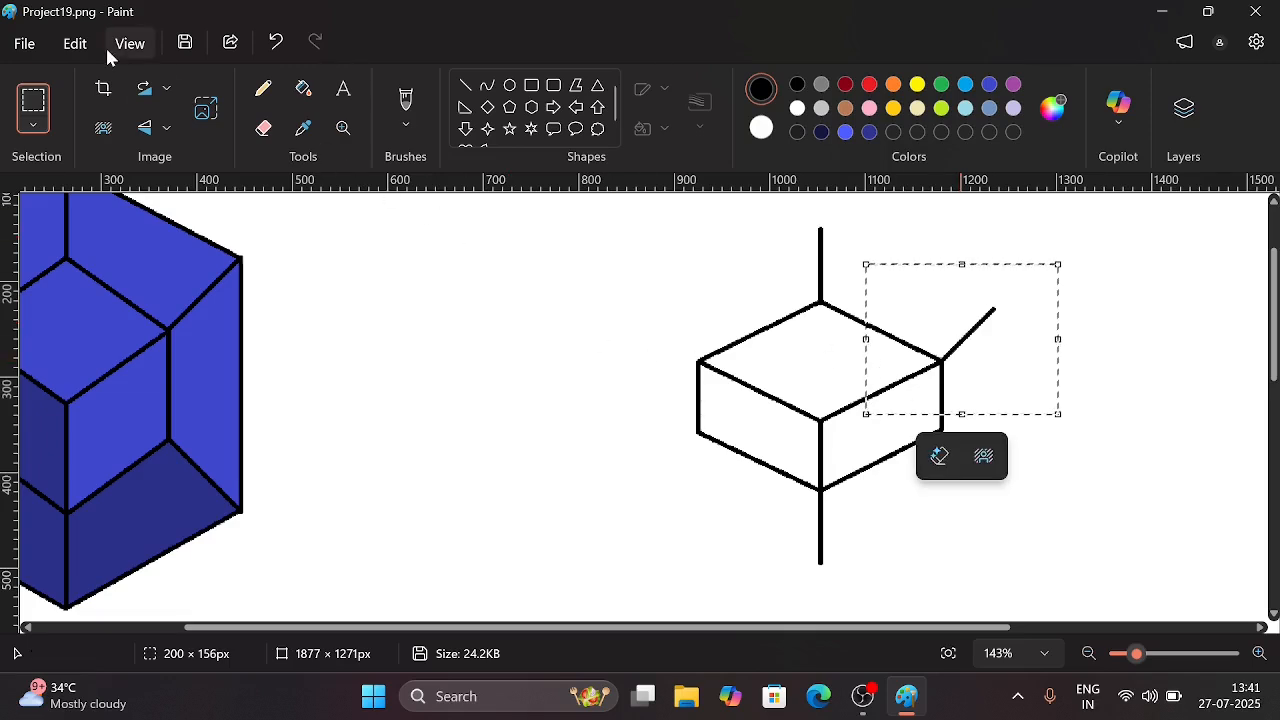
{"action": "left_click", "coordinate": [76, 44]}
{"action": "left_click", "coordinate": [113, 142]}
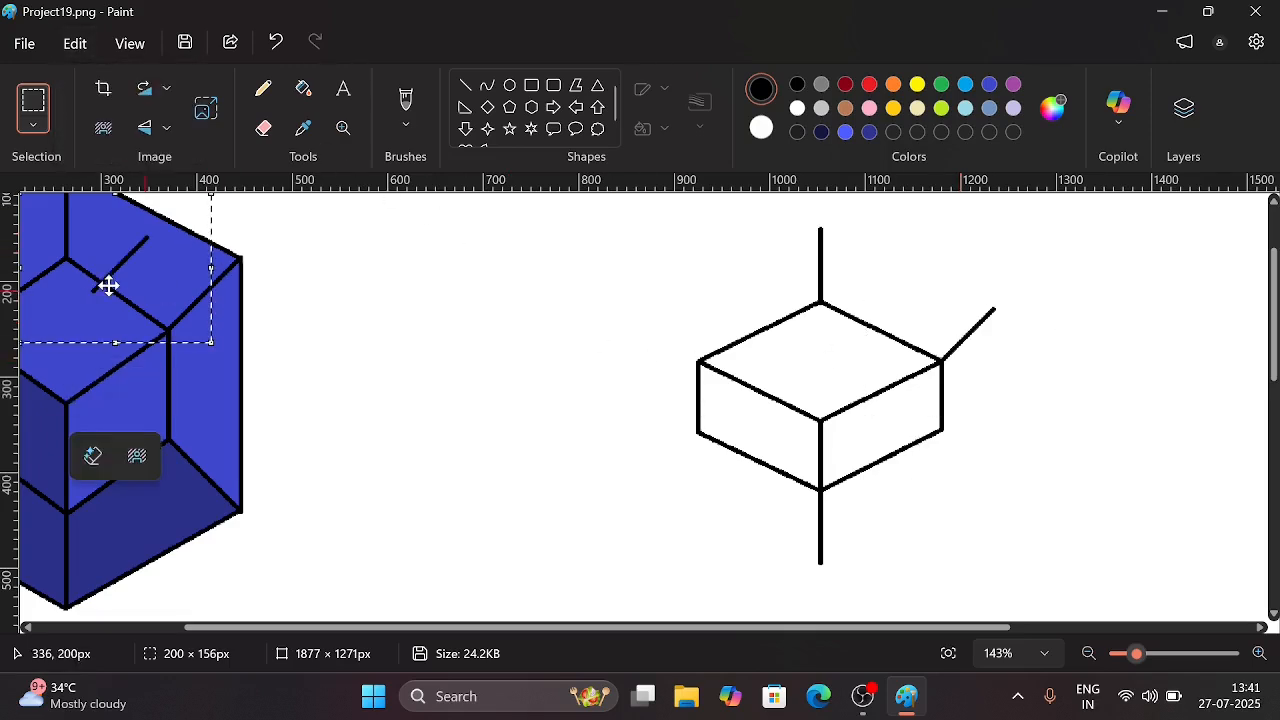
{"action": "left_click_drag", "start_coordinate": [88, 273], "coordinate": [639, 469]}
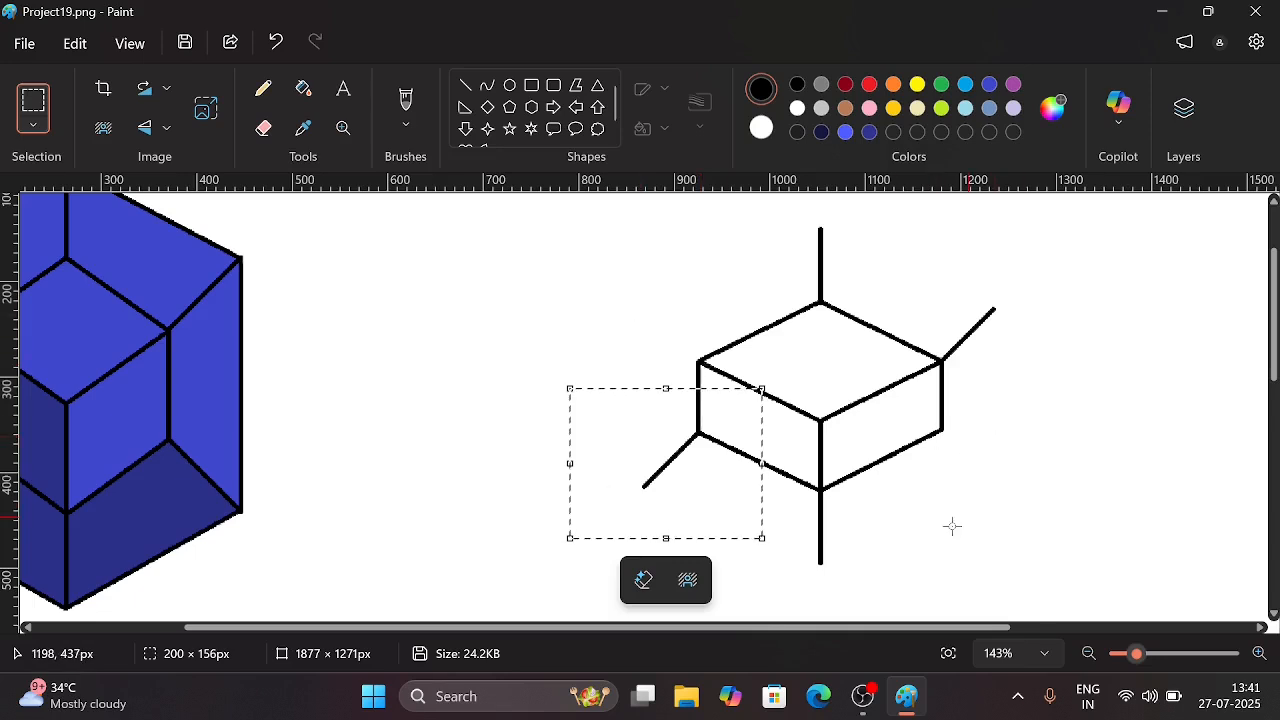
Paste another diagonal, flip it horizontally, and attach it to the block's lower-right corner pointing outward.
{"action": "left_click", "coordinate": [465, 84]}
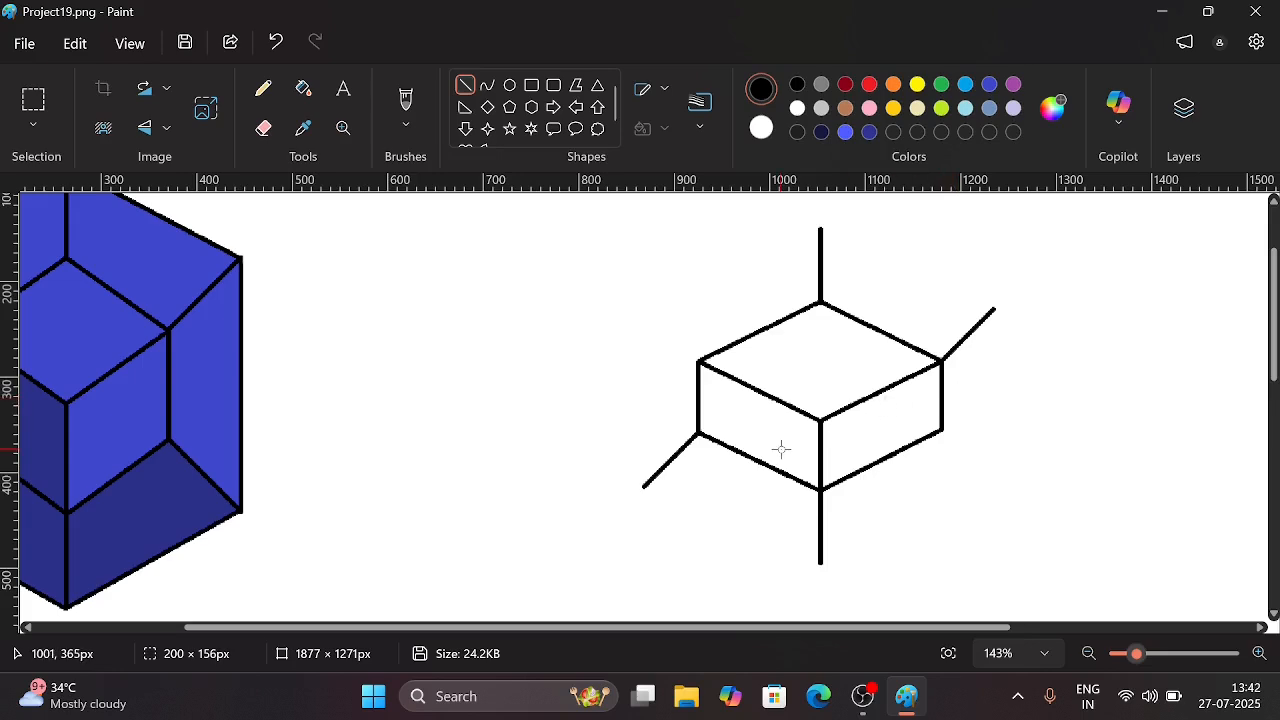
{"action": "scroll", "coordinate": [781, 449], "scroll_direction": "down", "scroll_amount": 3}
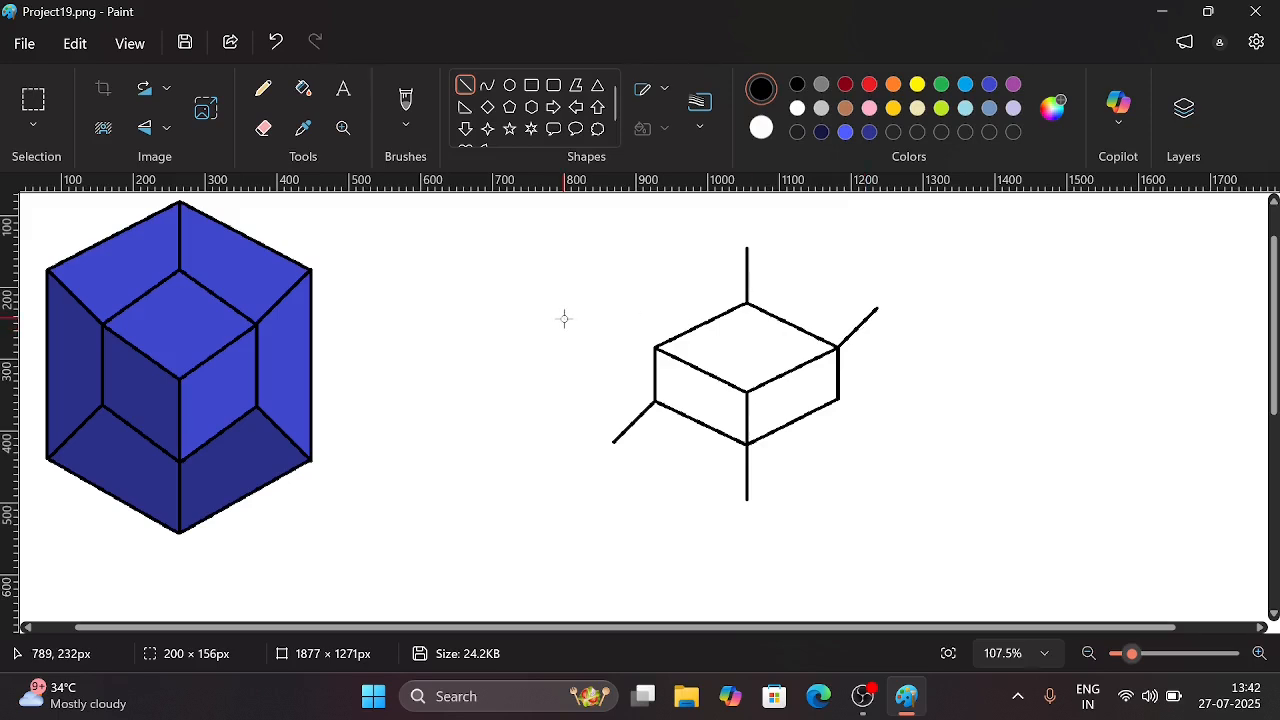
{"action": "key", "text": "ctrl+v"}
{"action": "left_click_drag", "start_coordinate": [125, 259], "coordinate": [904, 393]}
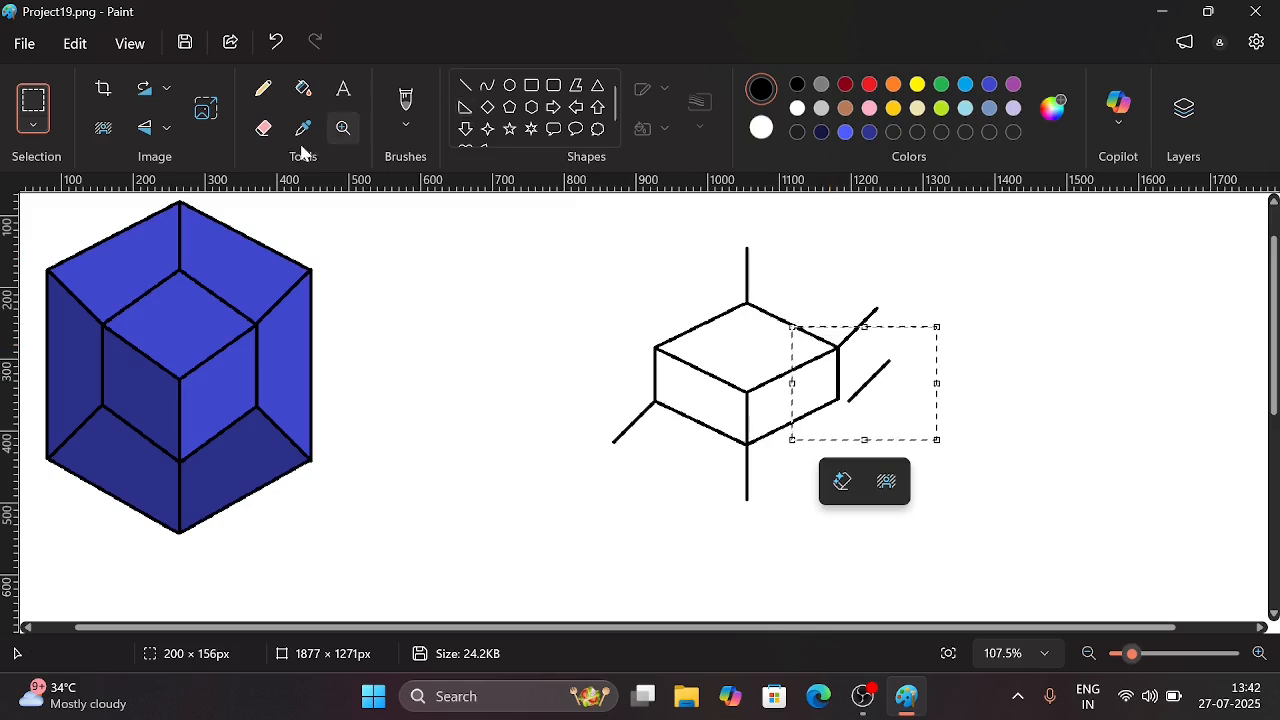
{"action": "left_click", "coordinate": [162, 128]}
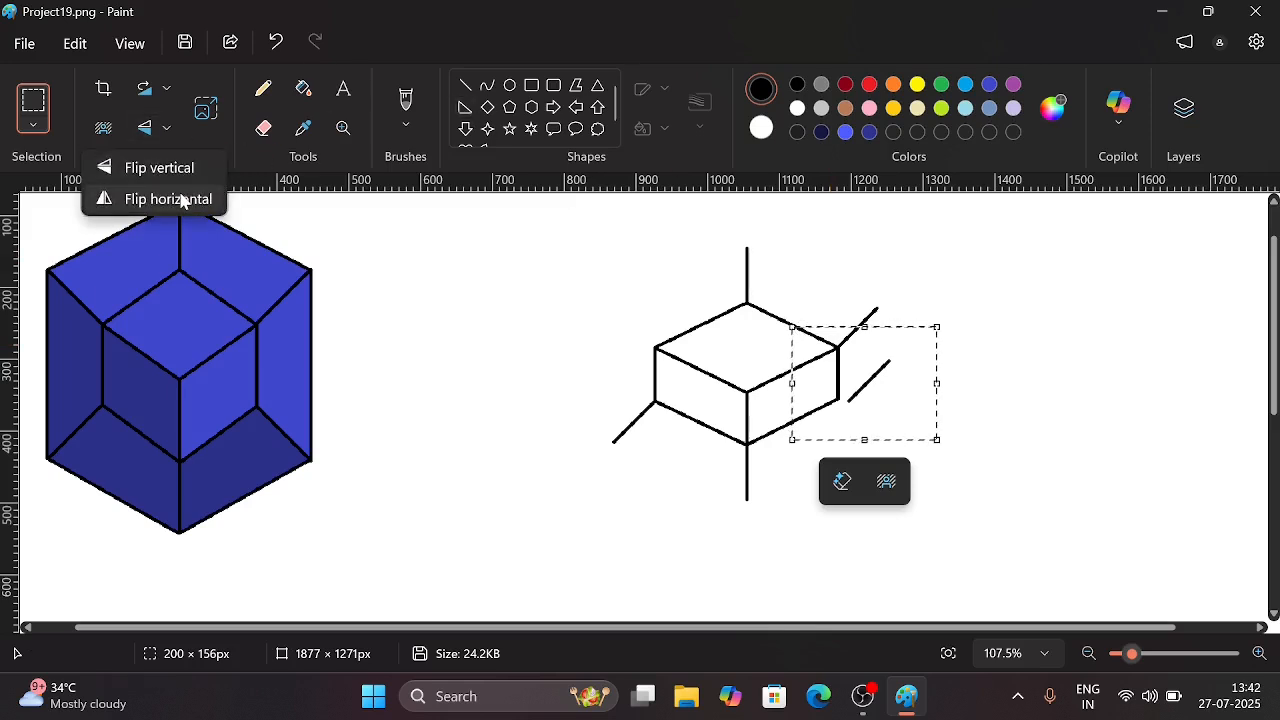
{"action": "left_click", "coordinate": [168, 199]}
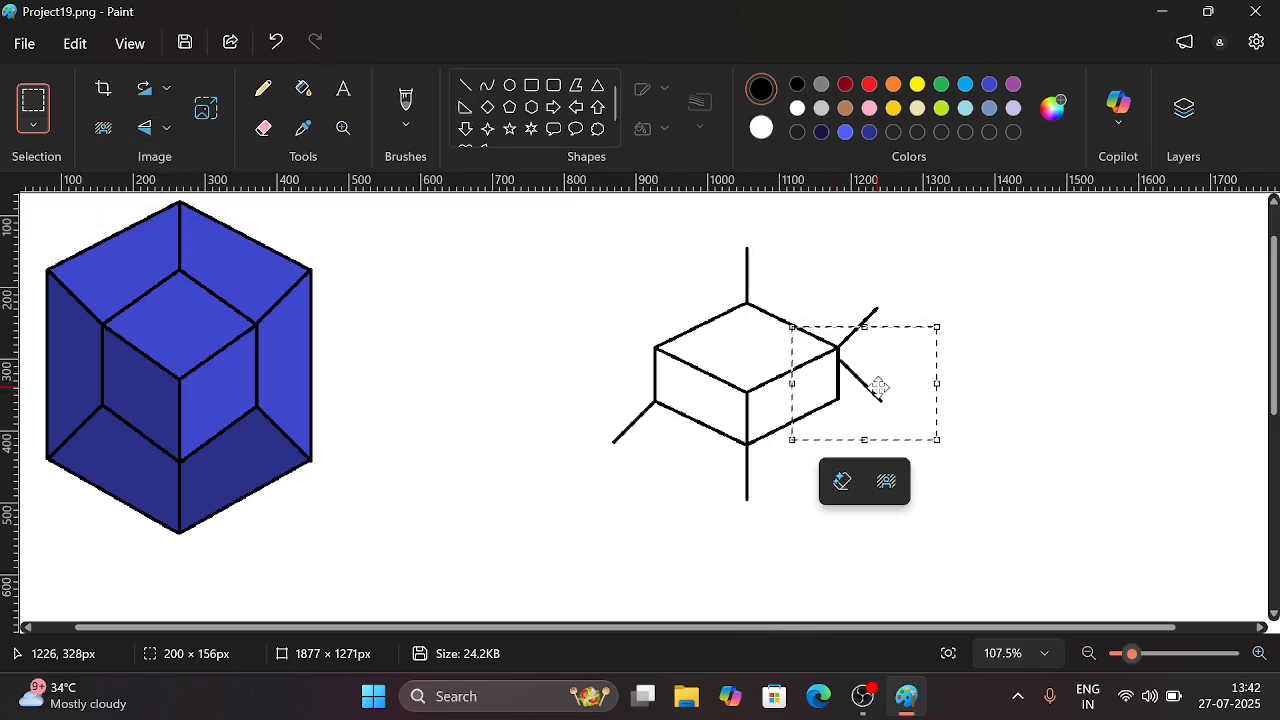
{"action": "left_click_drag", "start_coordinate": [879, 387], "coordinate": [877, 425]}
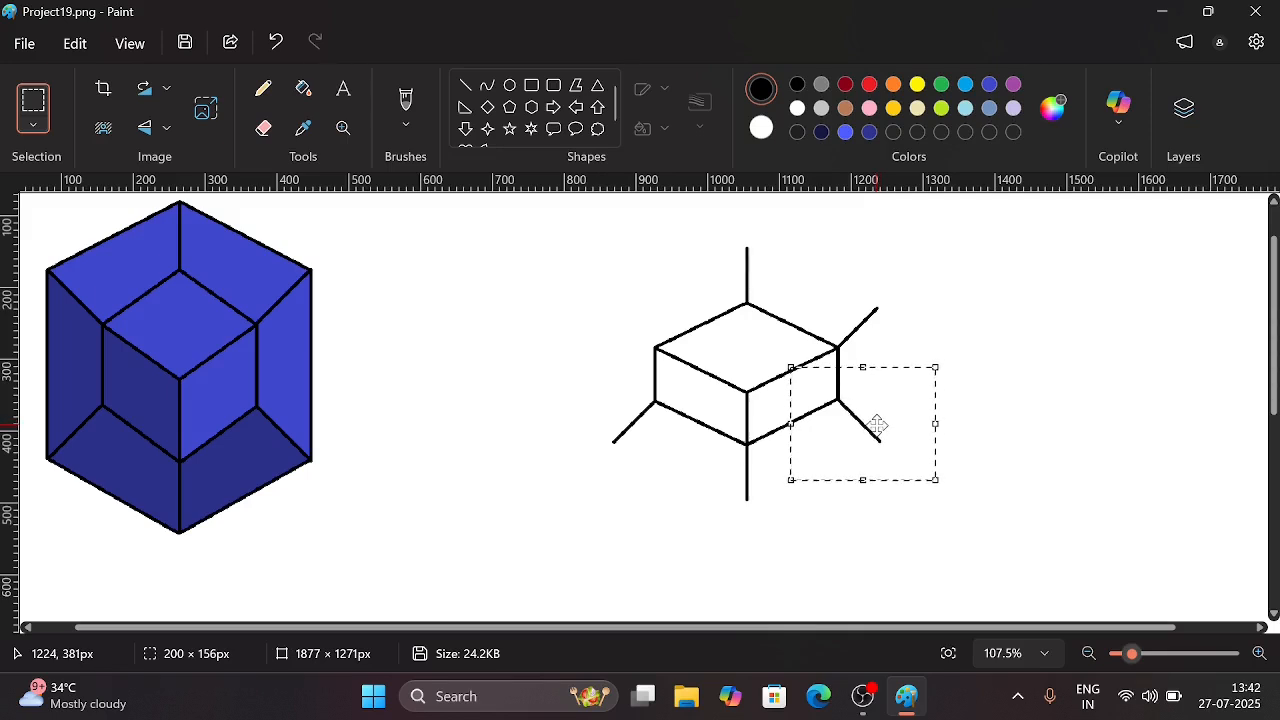
{"action": "left_click_drag", "start_coordinate": [877, 425], "coordinate": [877, 426]}
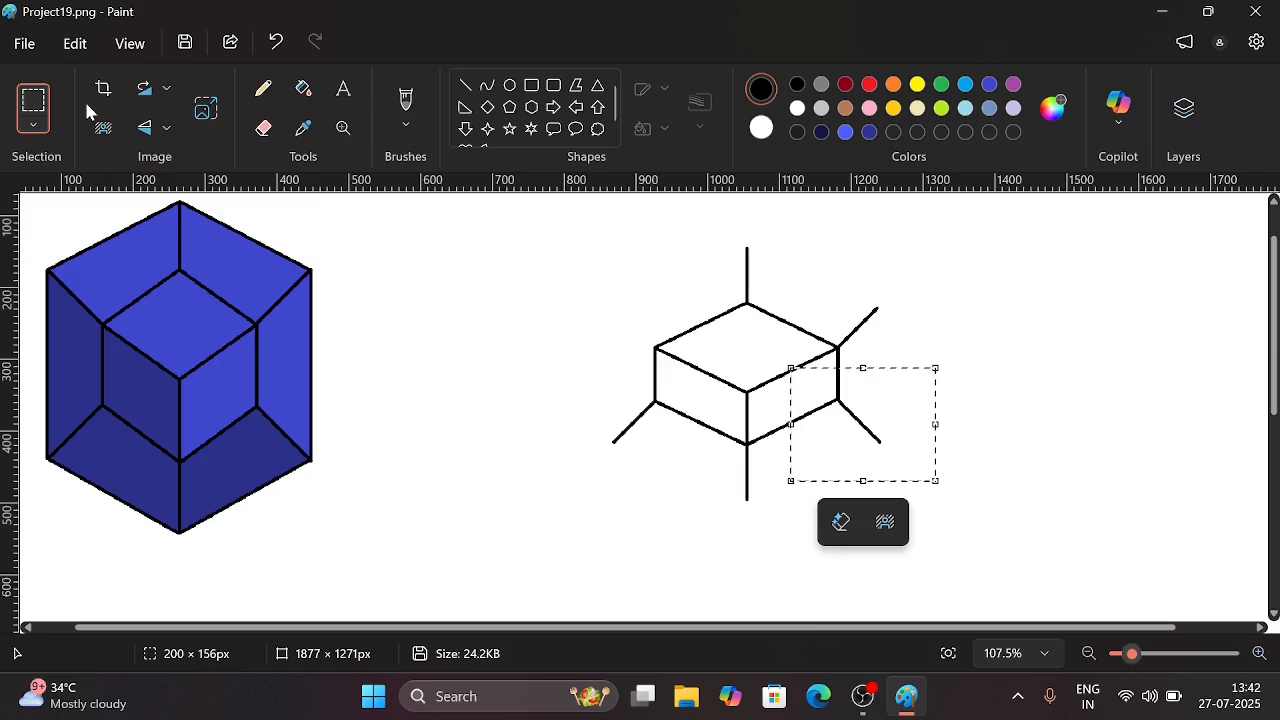
Paste a fourth diagonal, flip it horizontally, and attach it to the block's upper-left corner pointing outward.
{"action": "left_click", "coordinate": [76, 44]}
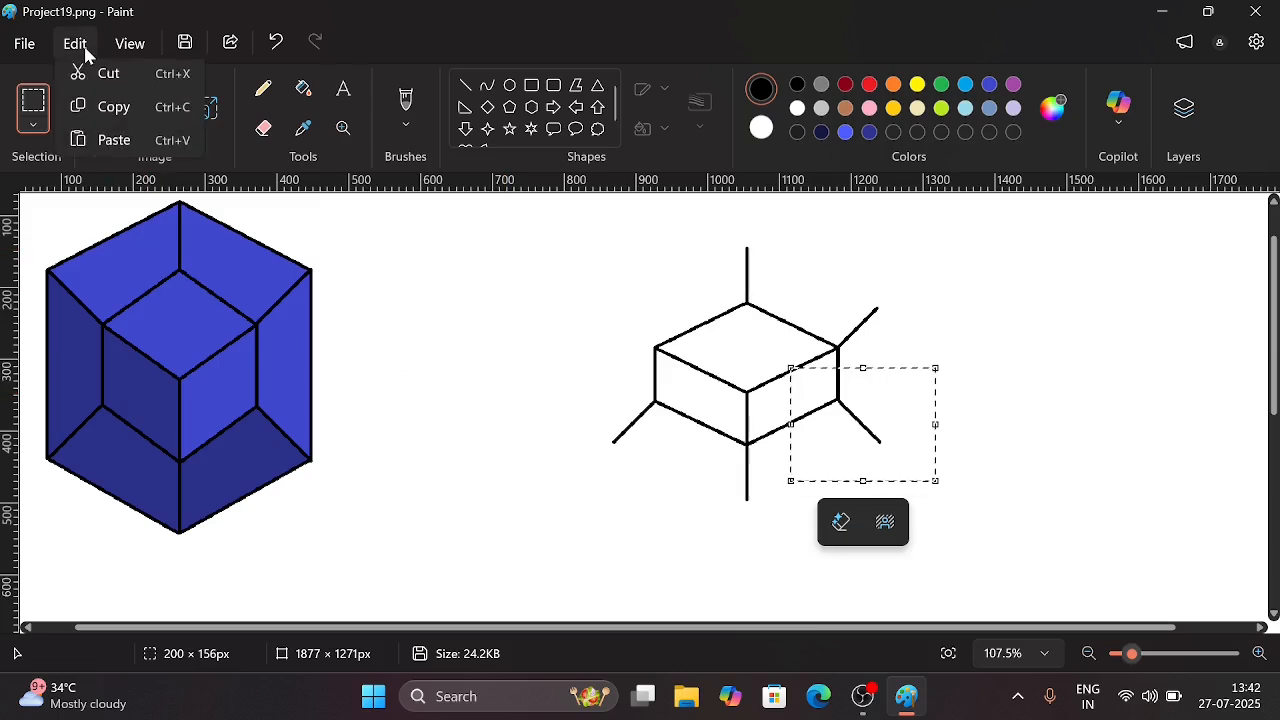
{"action": "left_click", "coordinate": [112, 147]}
{"action": "mouse_move", "coordinate": [115, 240]}
{"action": "left_mouse_down"}
{"action": "mouse_move", "coordinate": [290, 290]}
{"action": "mouse_move", "coordinate": [663, 320]}
{"action": "left_mouse_up"}
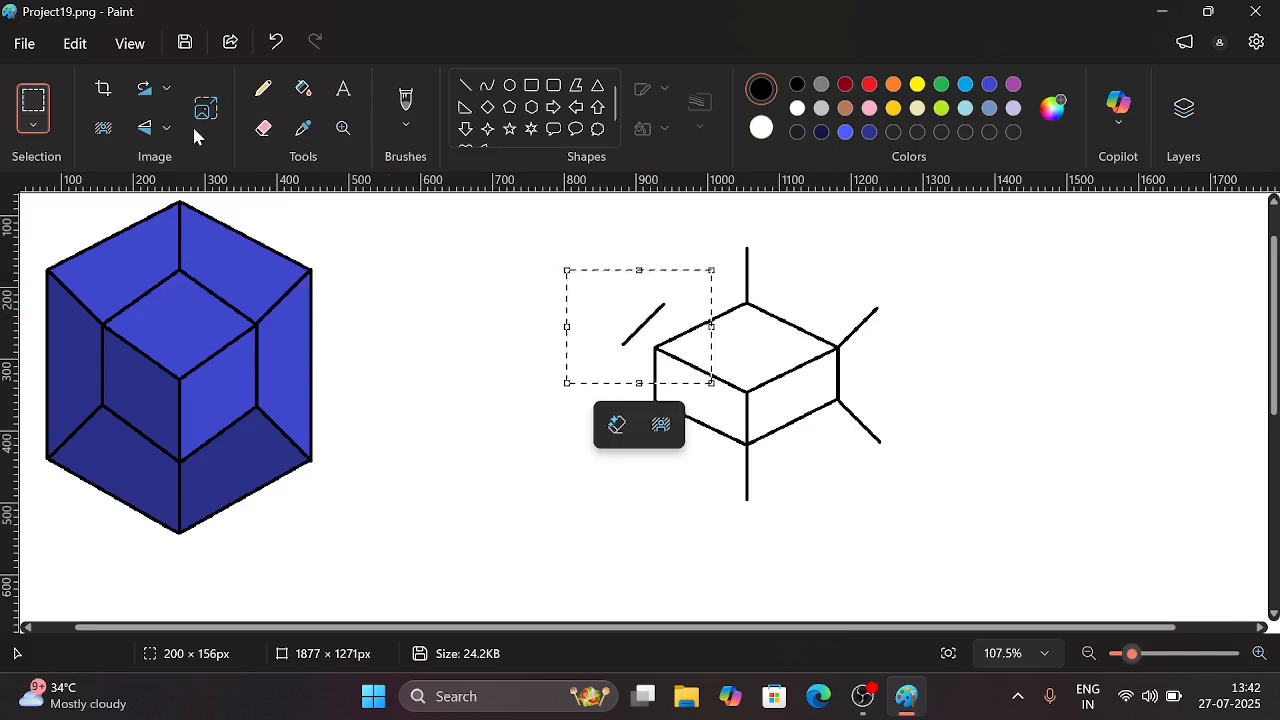
{"action": "left_click", "coordinate": [166, 128]}
{"action": "left_click", "coordinate": [175, 200]}
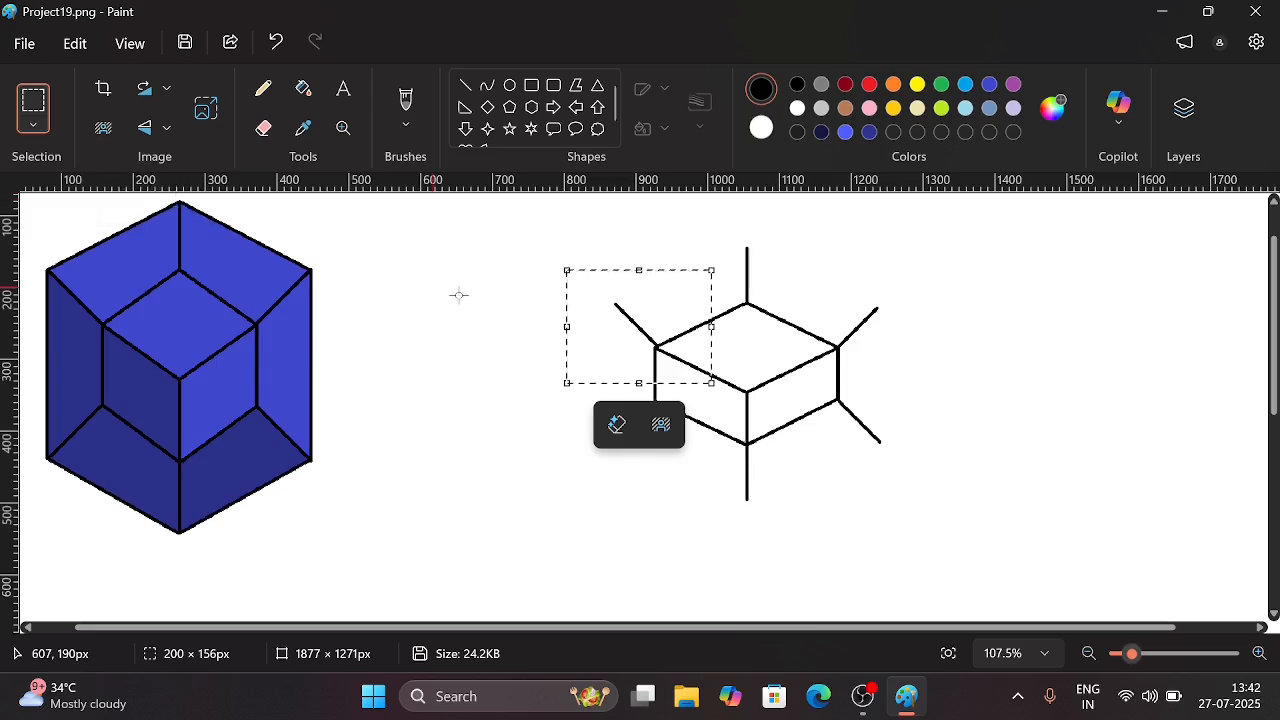
{"action": "left_click_drag", "start_coordinate": [620, 324], "coordinate": [617, 327]}
{"action": "left_click", "coordinate": [464, 329]}
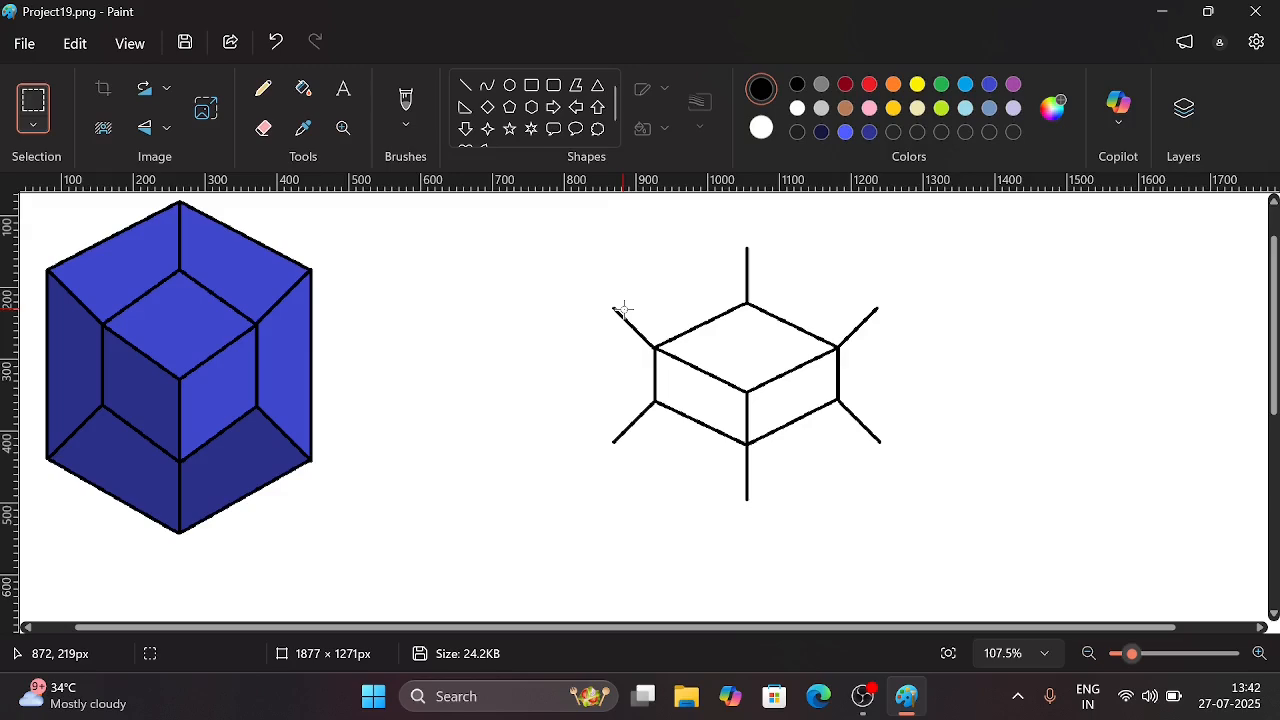
{"action": "scroll", "coordinate": [623, 307], "scroll_direction": "up", "scroll_amount": 3}
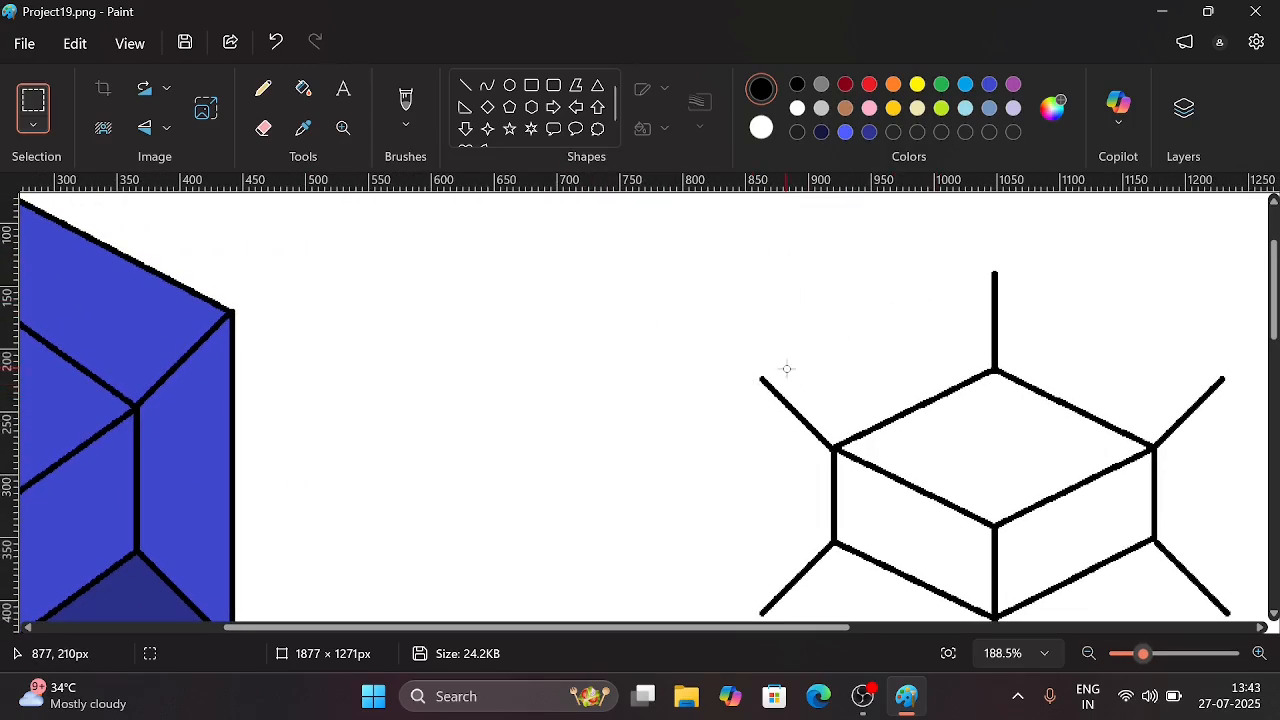
Draw a straight line joining the outer end of the upper-left diagonal to the top of the upper vertical line.
{"action": "scroll", "coordinate": [797, 368], "scroll_direction": "up", "scroll_amount": 2}
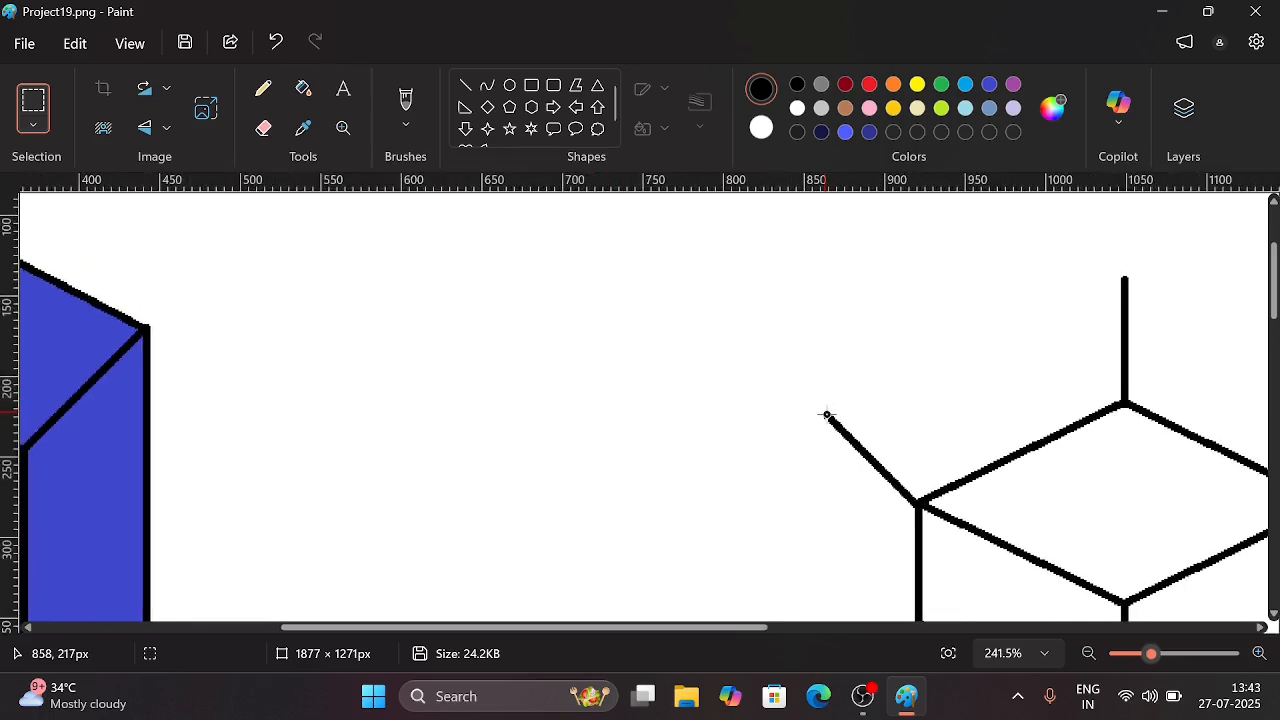
{"action": "left_click_drag", "start_coordinate": [826, 414], "coordinate": [896, 382]}
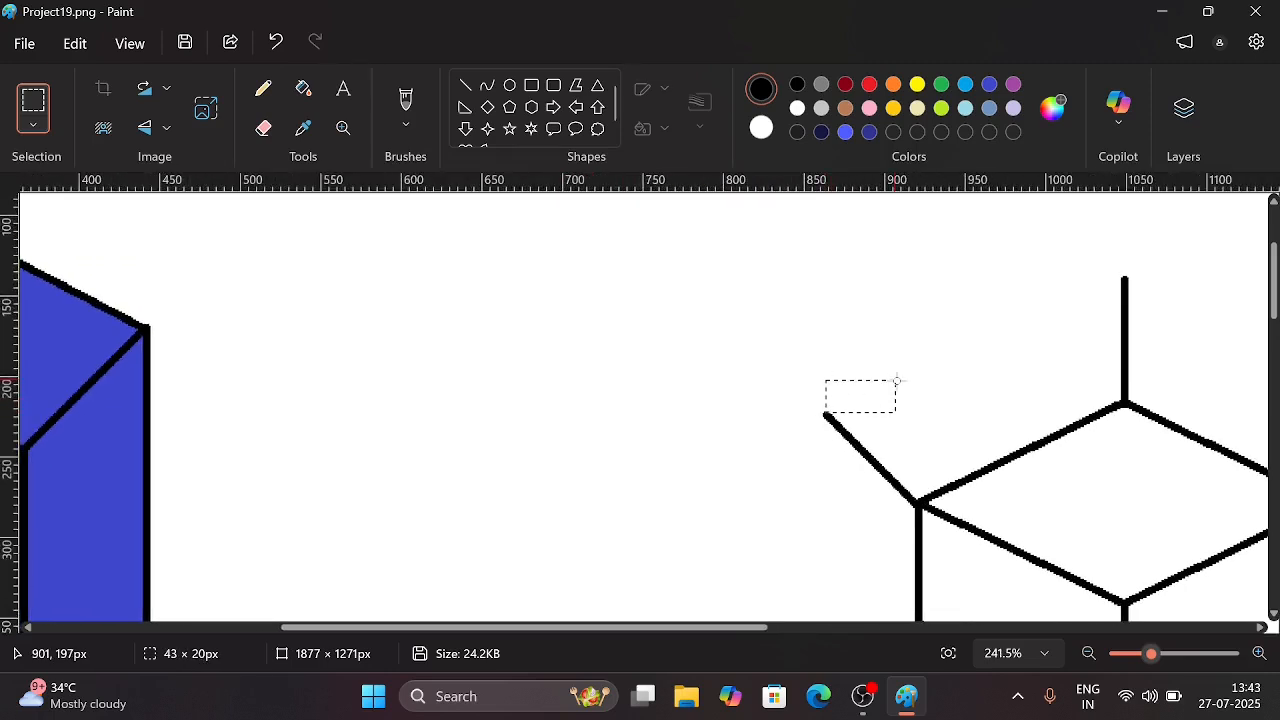
{"action": "left_click", "coordinate": [465, 84]}
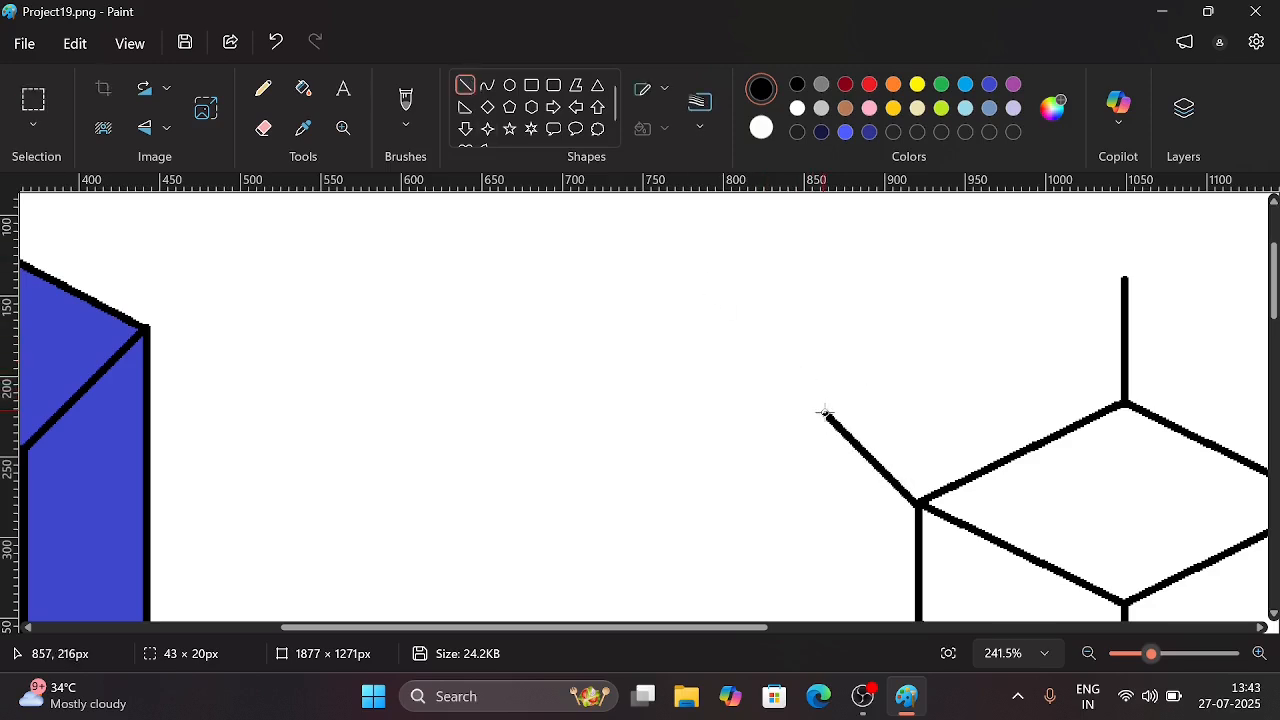
{"action": "left_click_drag", "start_coordinate": [823, 412], "coordinate": [1123, 276]}
{"action": "left_click", "coordinate": [1034, 307]}
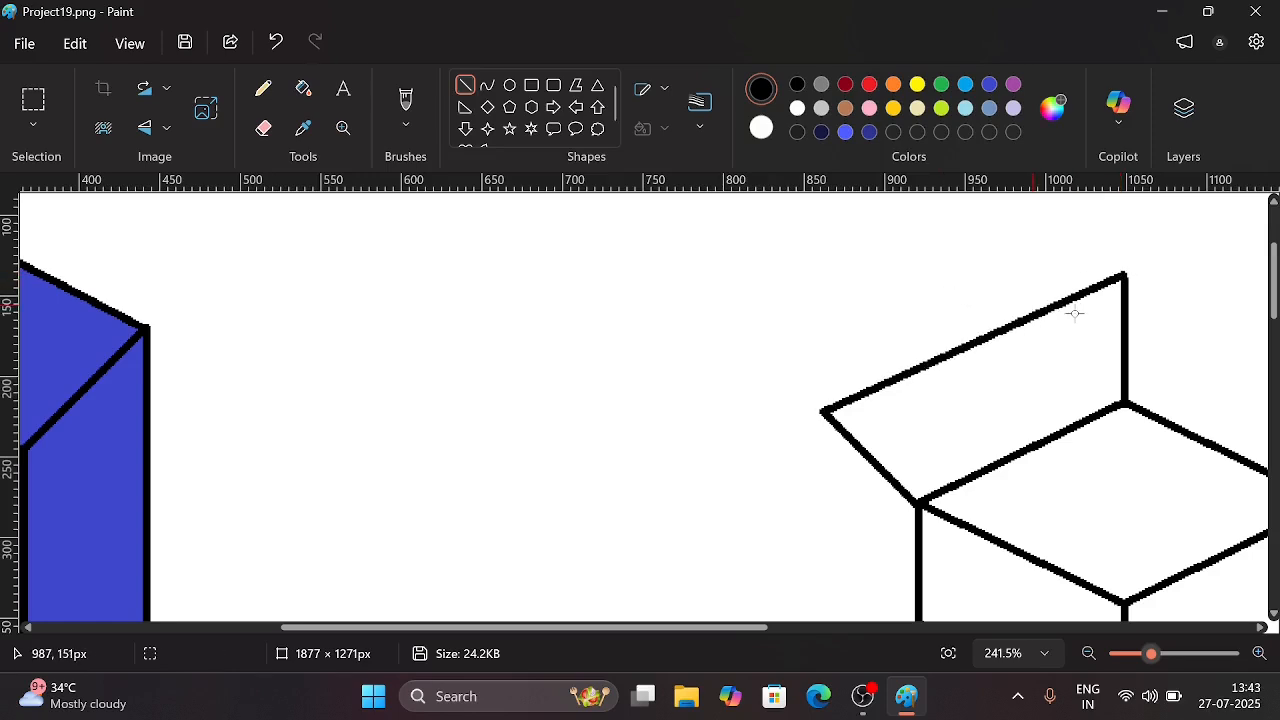
Draw a line about 183 × 85 px from the top of the upper vertical line to the upper-right diagonal's outer end.
{"action": "scroll", "coordinate": [1112, 319], "scroll_direction": "down", "scroll_amount": 1}
{"action": "scroll", "coordinate": [1099, 319], "scroll_direction": "down", "scroll_amount": 3}
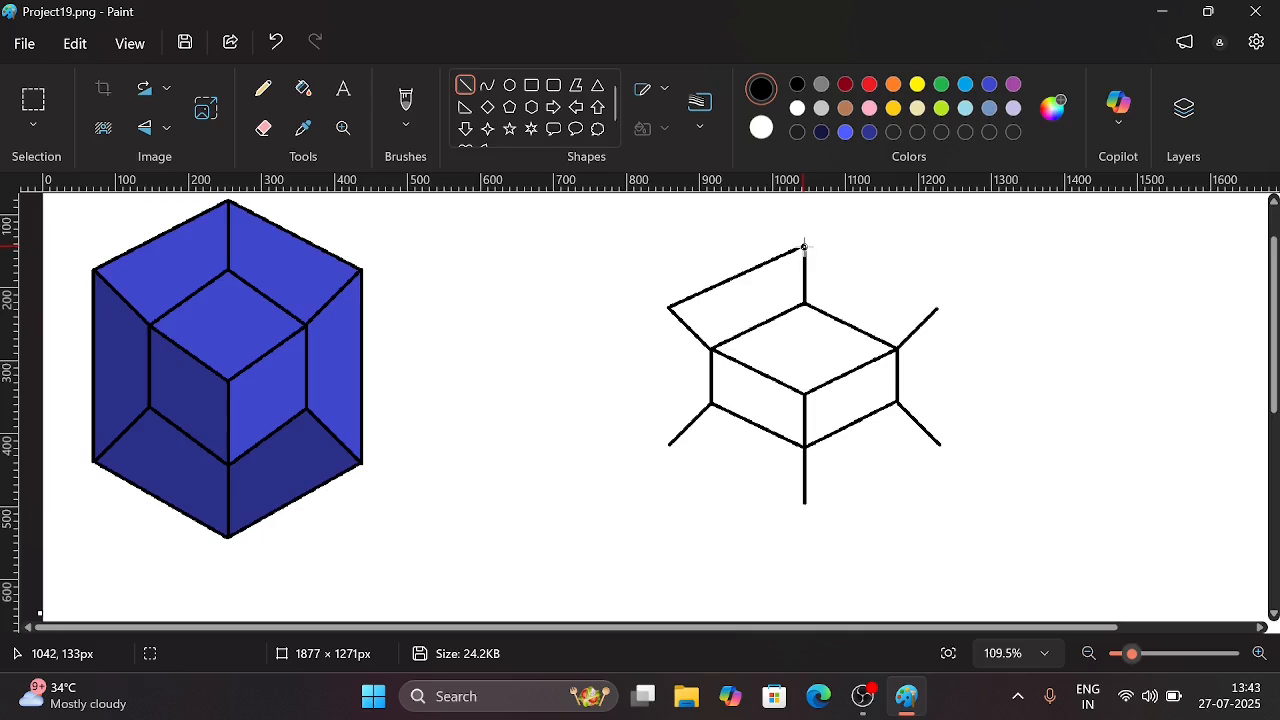
{"action": "left_click_drag", "start_coordinate": [805, 245], "coordinate": [938, 308]}
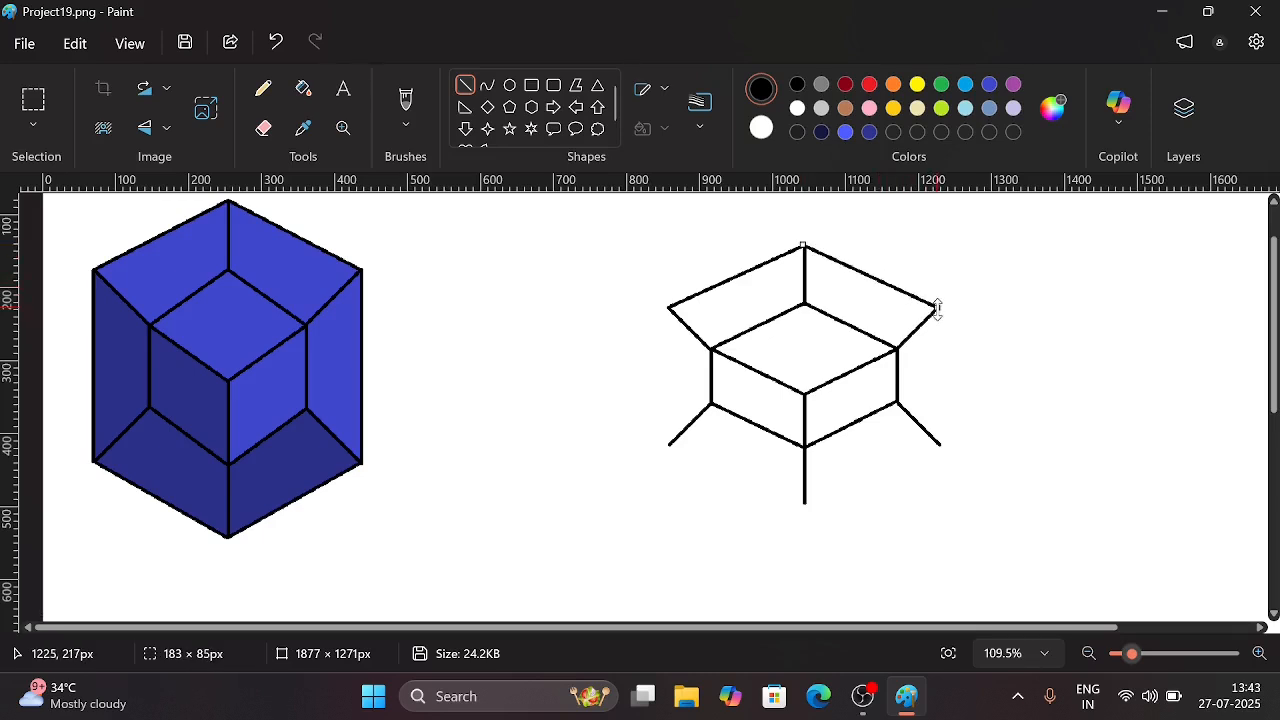
{"action": "left_click", "coordinate": [970, 359]}
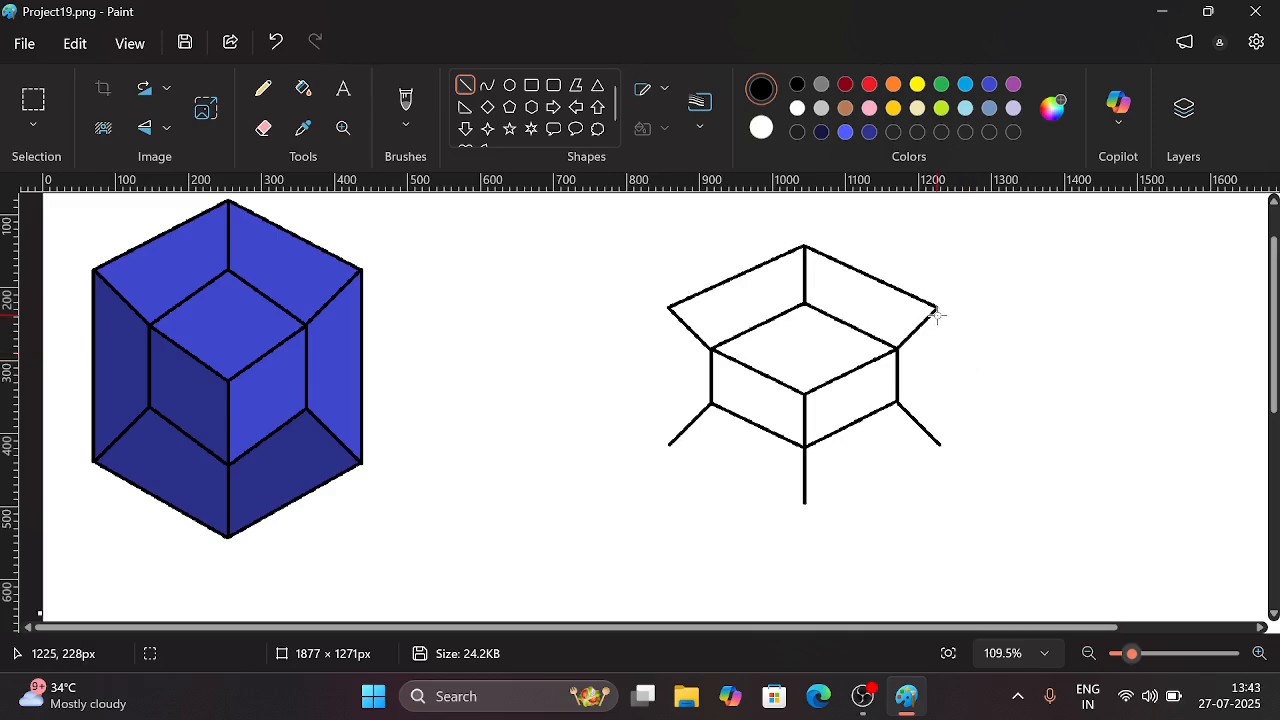
Draw a vertical line joining the outer ends of the upper-right and lower-right diagonals.
{"action": "scroll", "coordinate": [954, 326], "scroll_direction": "down", "scroll_amount": 2}
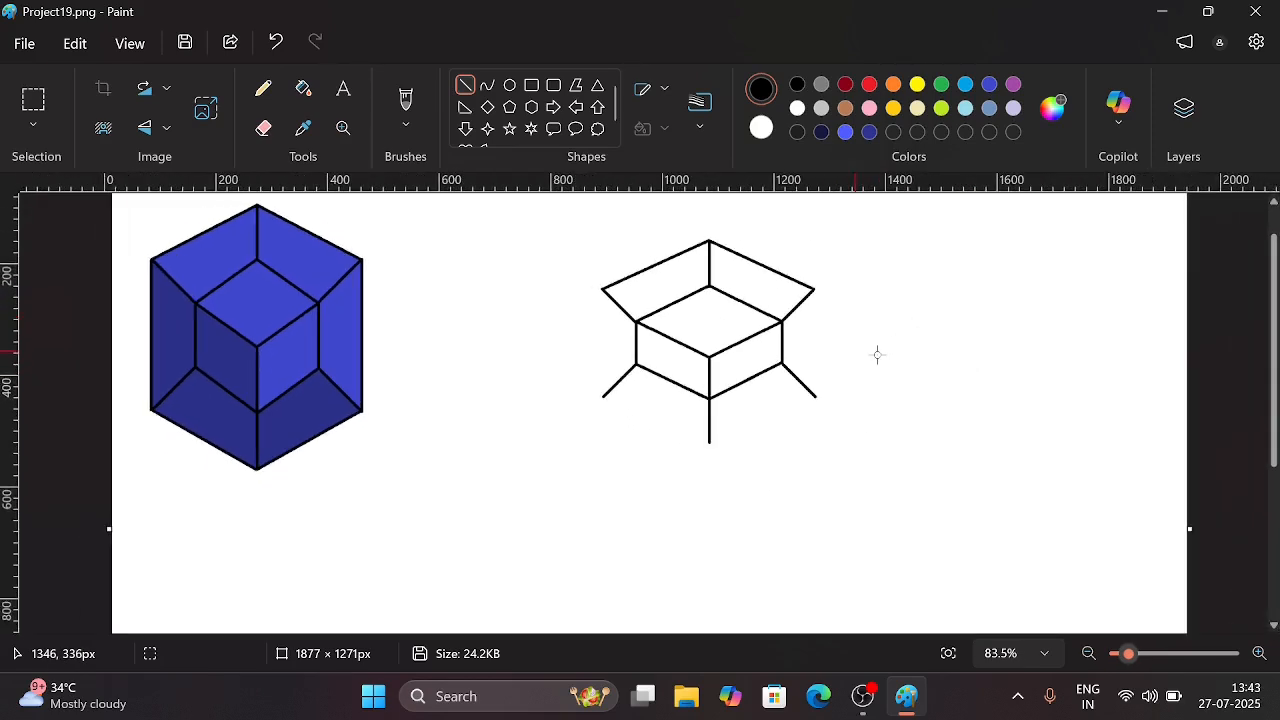
{"action": "scroll", "coordinate": [1020, 444], "scroll_direction": "up", "scroll_amount": 3}
{"action": "scroll", "coordinate": [1019, 447], "scroll_direction": "down", "scroll_amount": 1}
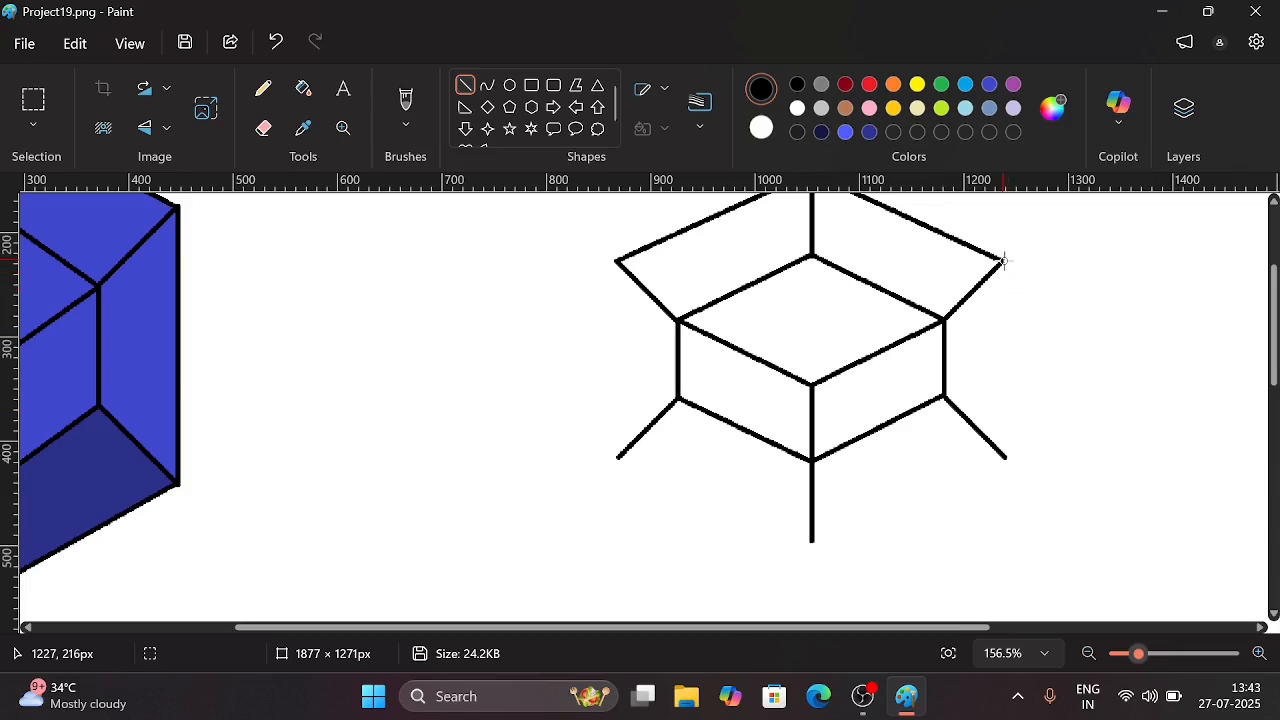
{"action": "mouse_move", "coordinate": [1003, 260]}
{"action": "left_mouse_down"}
{"action": "mouse_move", "coordinate": [1027, 454]}
{"action": "mouse_move", "coordinate": [1006, 455]}
{"action": "left_mouse_up"}
{"action": "key", "text": "ctrl+z"}
{"action": "mouse_move", "coordinate": [1004, 261]}
{"action": "left_mouse_down"}
{"action": "mouse_move", "coordinate": [1007, 339]}
{"action": "mouse_move", "coordinate": [1061, 453]}
{"action": "left_mouse_up"}
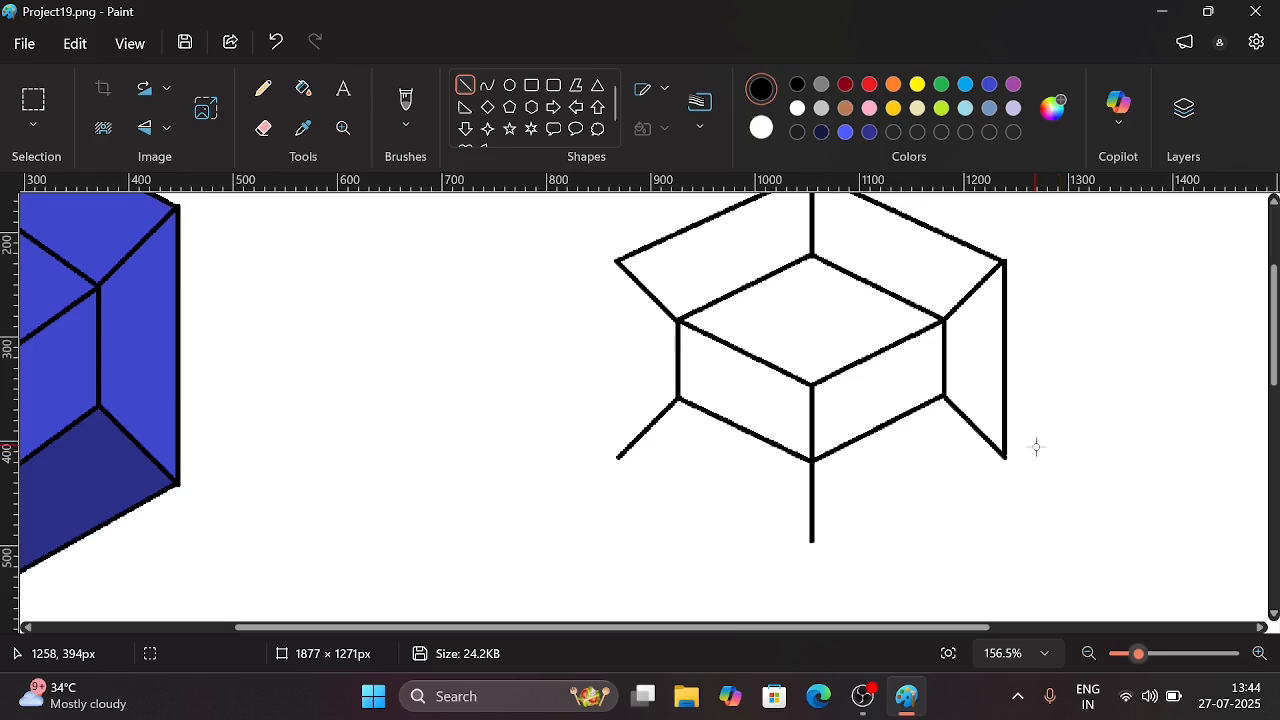
{"action": "scroll", "coordinate": [1034, 446], "scroll_direction": "down", "scroll_amount": 3}
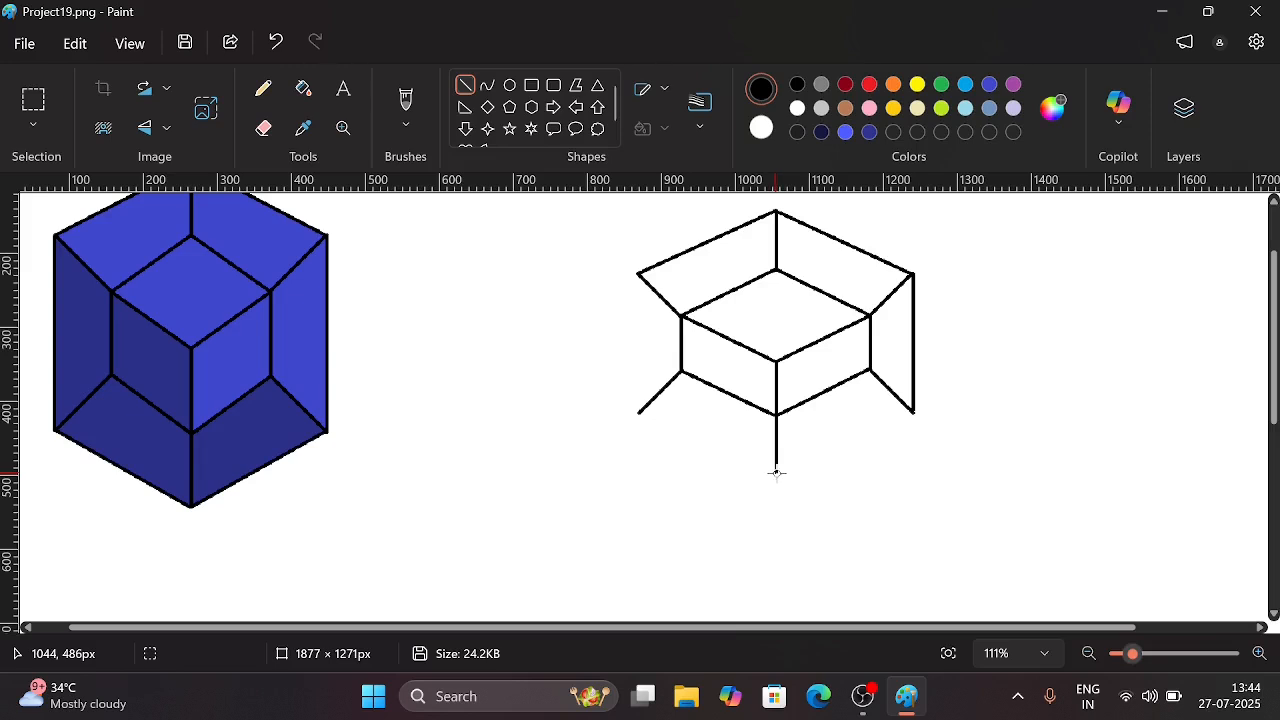
{"action": "left_click_drag", "start_coordinate": [776, 472], "coordinate": [926, 425]}
{"action": "key", "text": "ctrl+z"}
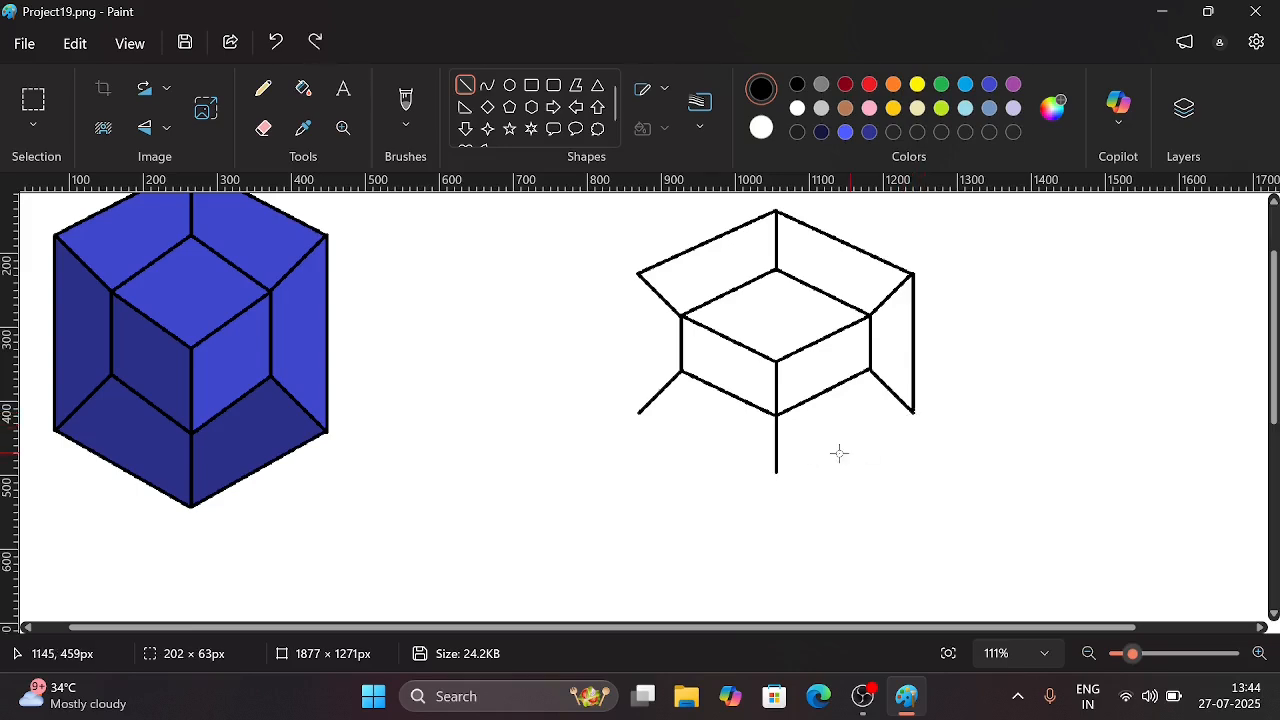
Draw a straight line from the lower-right diagonal's outer end to the bottom of the lower vertical line.
{"action": "scroll", "coordinate": [817, 483], "scroll_direction": "up", "scroll_amount": 3, "text": "ctrl"}
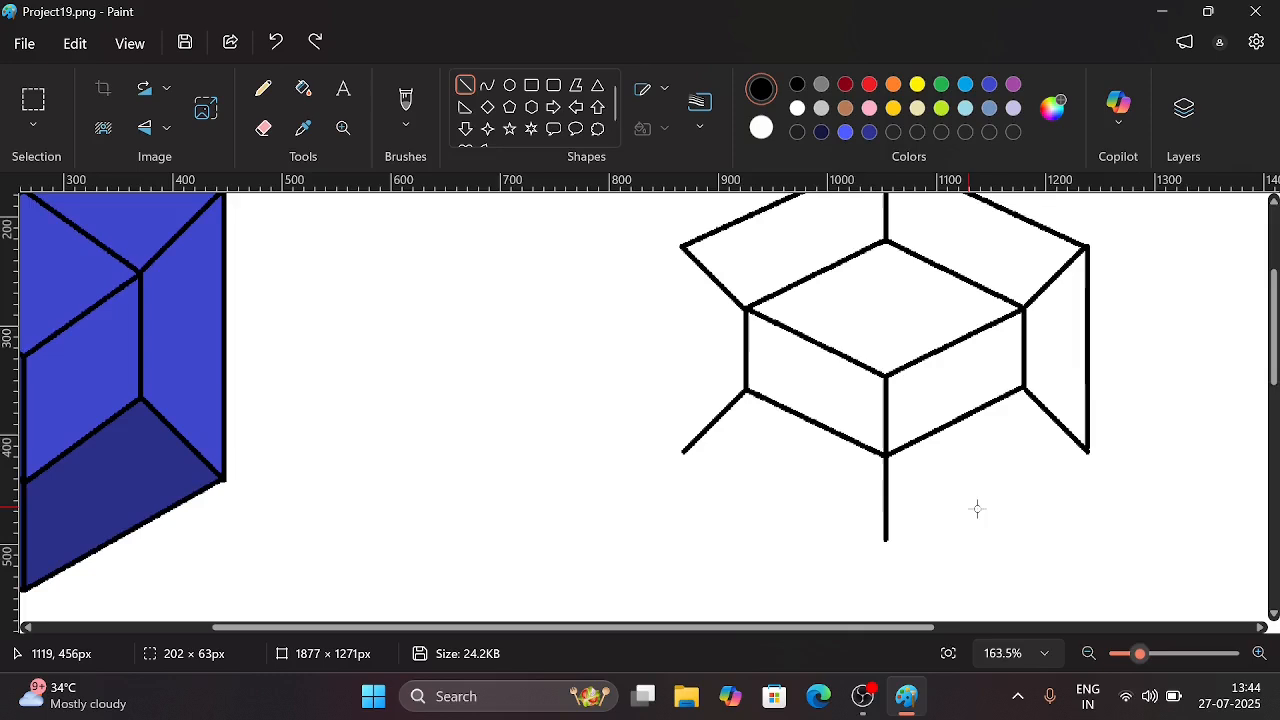
{"action": "scroll", "coordinate": [977, 509], "scroll_direction": "down", "scroll_amount": 1}
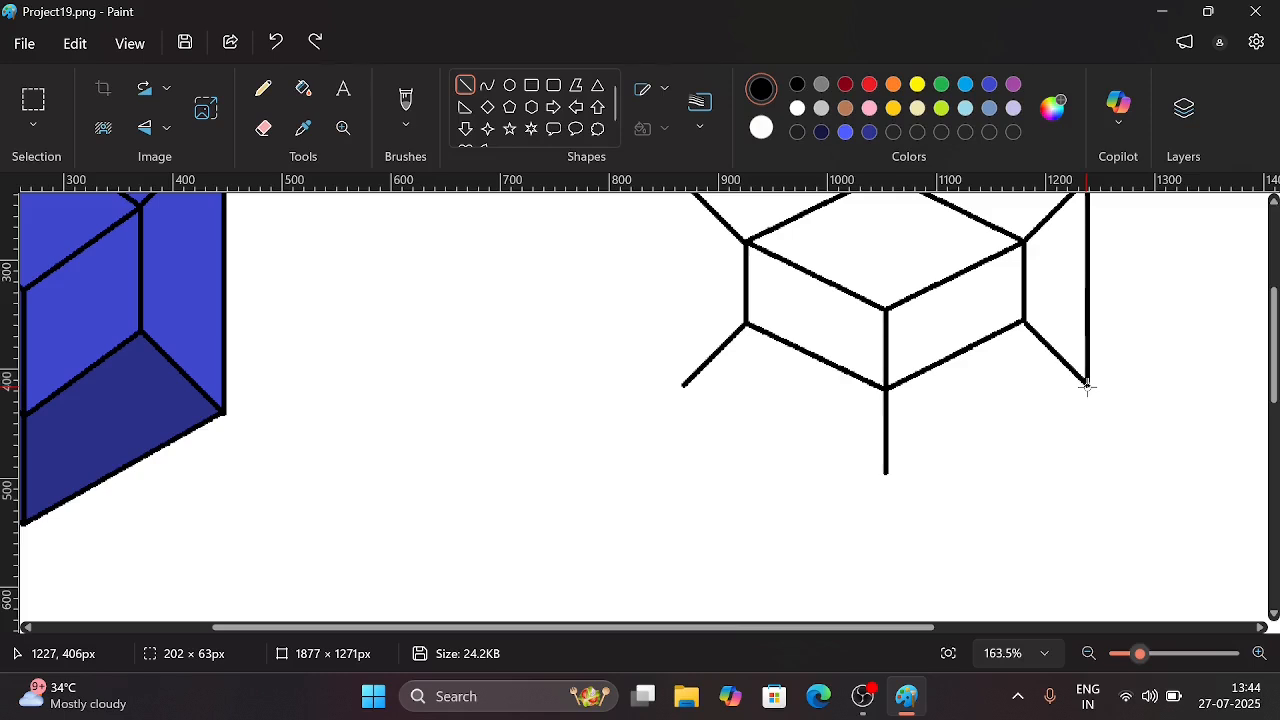
{"action": "left_click_drag", "start_coordinate": [1088, 387], "coordinate": [886, 473]}
{"action": "left_click", "coordinate": [896, 510]}
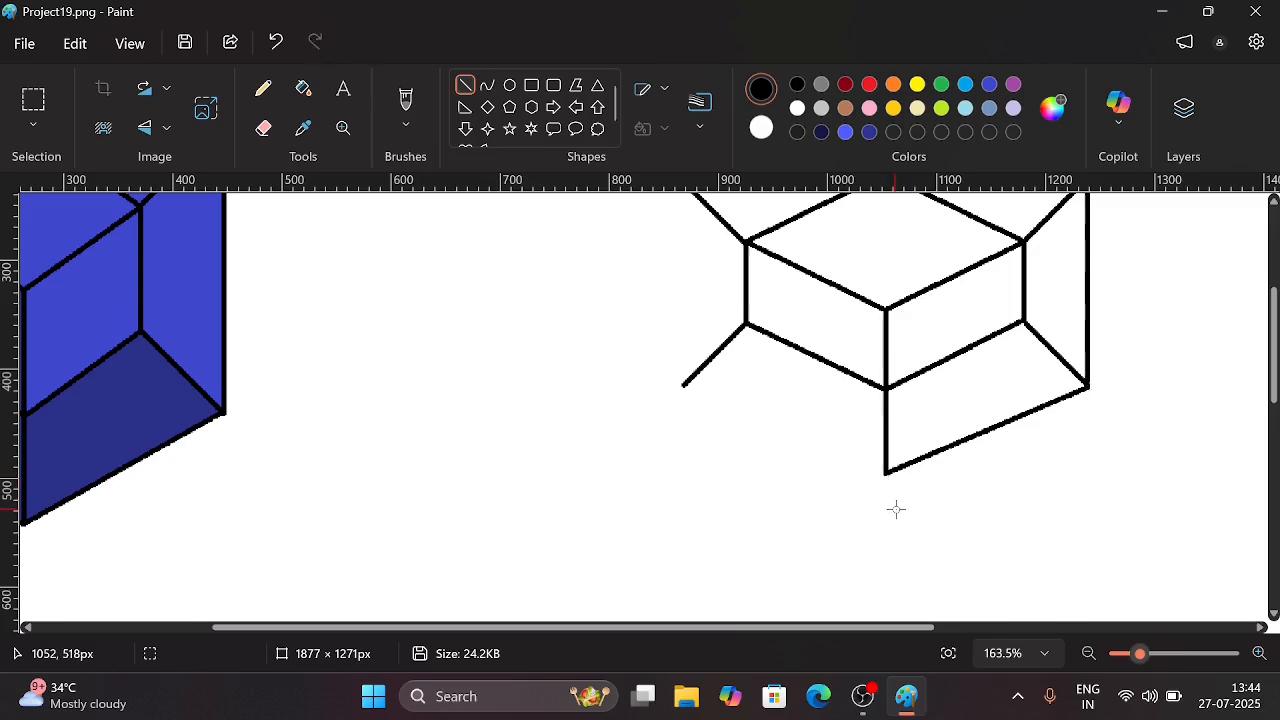
Draw a line about 185 × 82 px from the lower-left diagonal's outer end to the bottom of the lower vertical line.
{"action": "scroll", "coordinate": [896, 510], "scroll_direction": "down", "scroll_amount": 1}
{"action": "scroll", "coordinate": [896, 510], "scroll_direction": "down", "scroll_amount": 2}
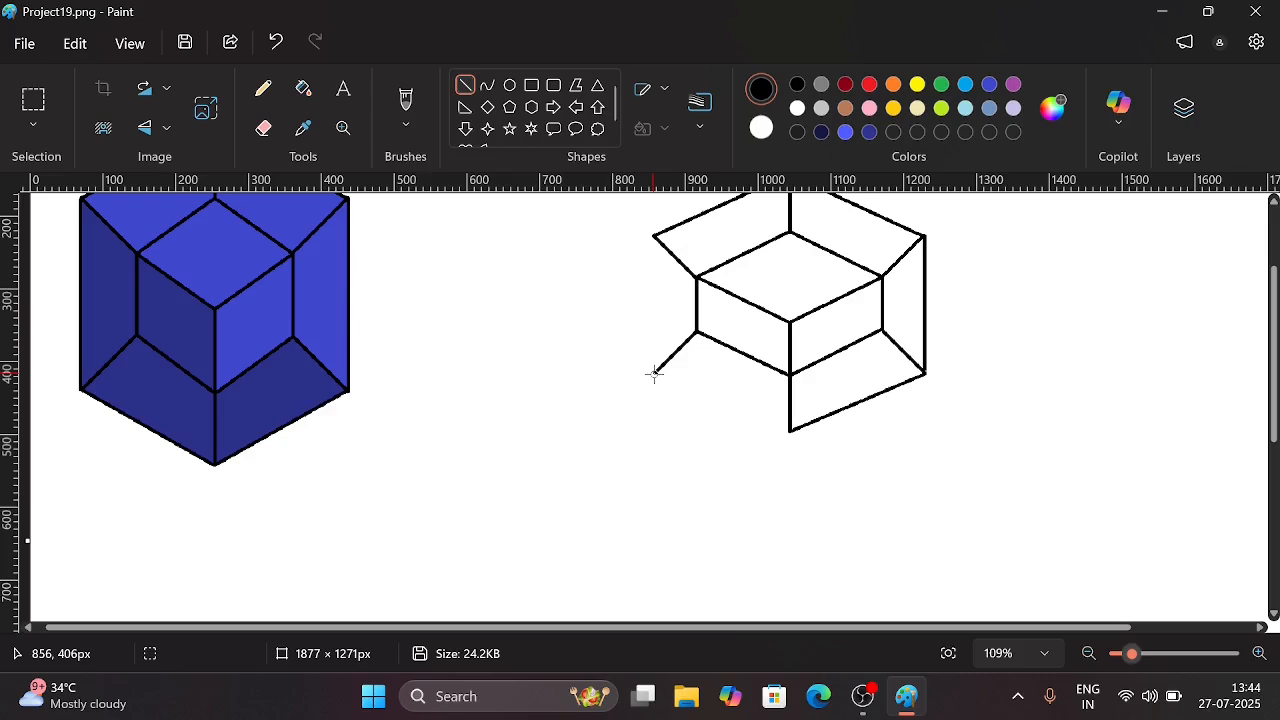
{"action": "mouse_move", "coordinate": [654, 372]}
{"action": "left_mouse_down"}
{"action": "mouse_move", "coordinate": [746, 427]}
{"action": "mouse_move", "coordinate": [789, 432]}
{"action": "left_mouse_up"}
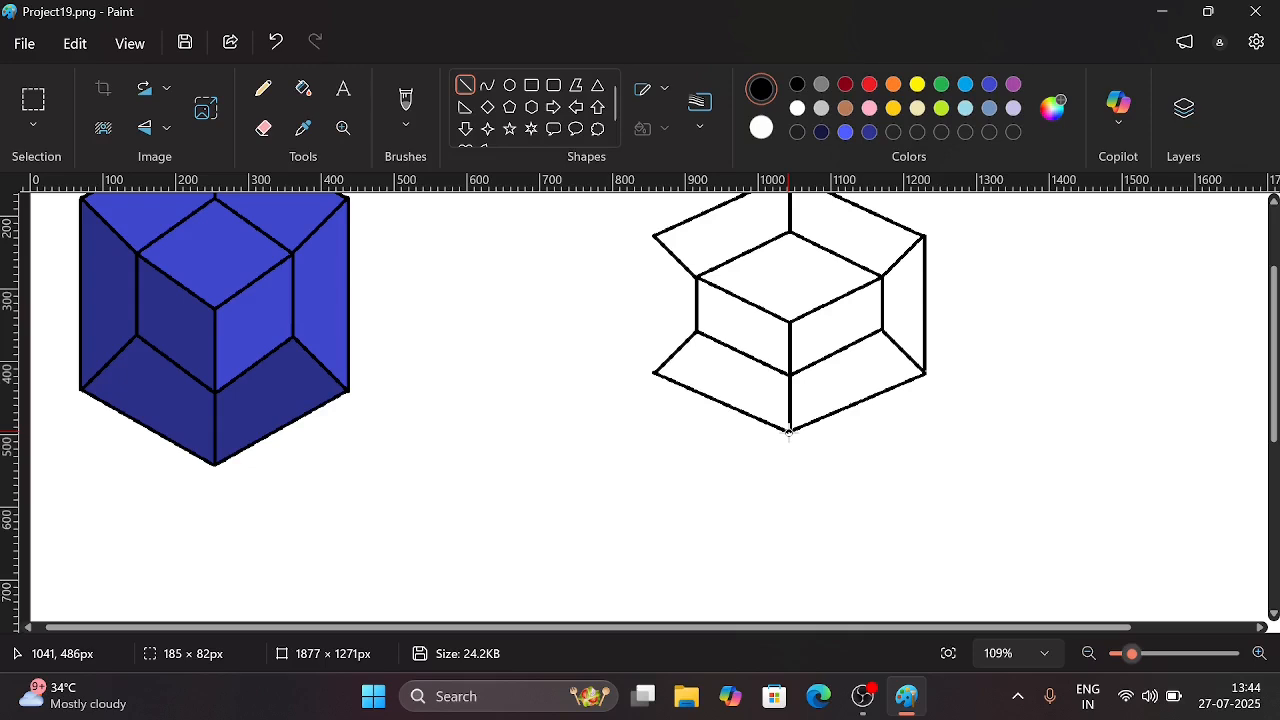
{"action": "left_click", "coordinate": [777, 457]}
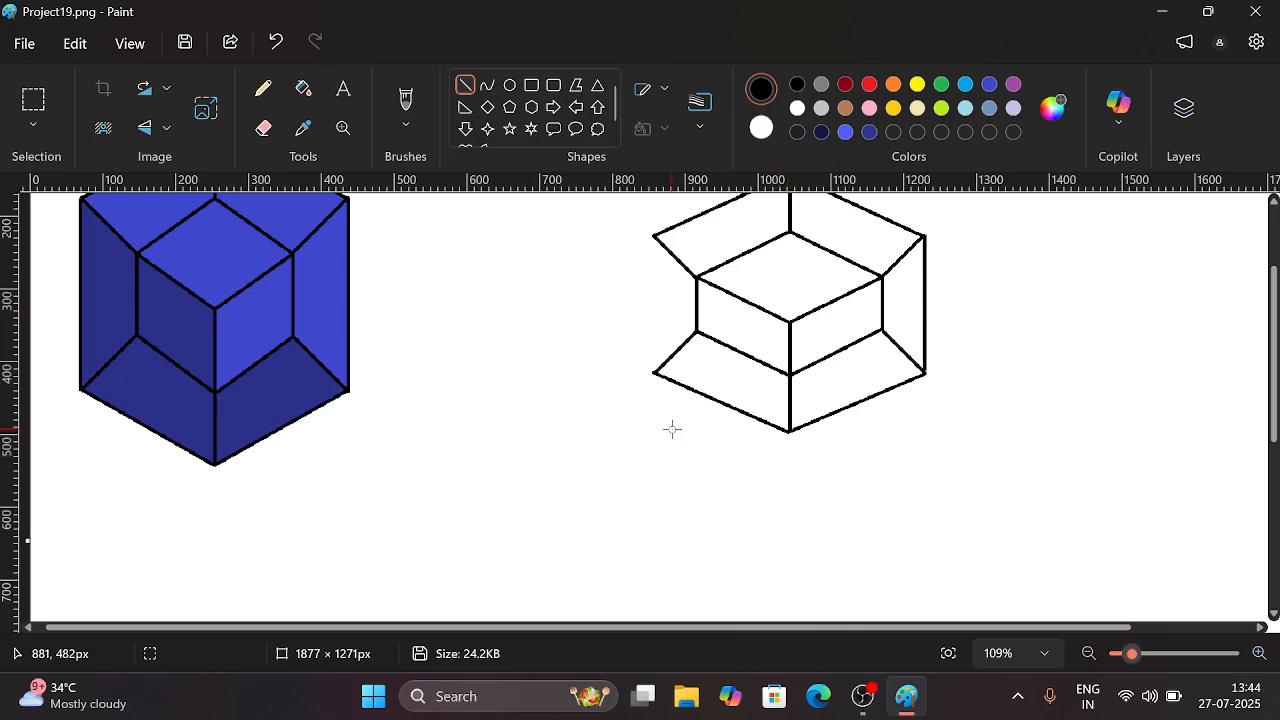
Close the gem's outline with a vertical line joining the outer ends of the upper-left and lower-left diagonals.
{"action": "scroll", "coordinate": [672, 430], "scroll_direction": "up", "scroll_amount": 1}
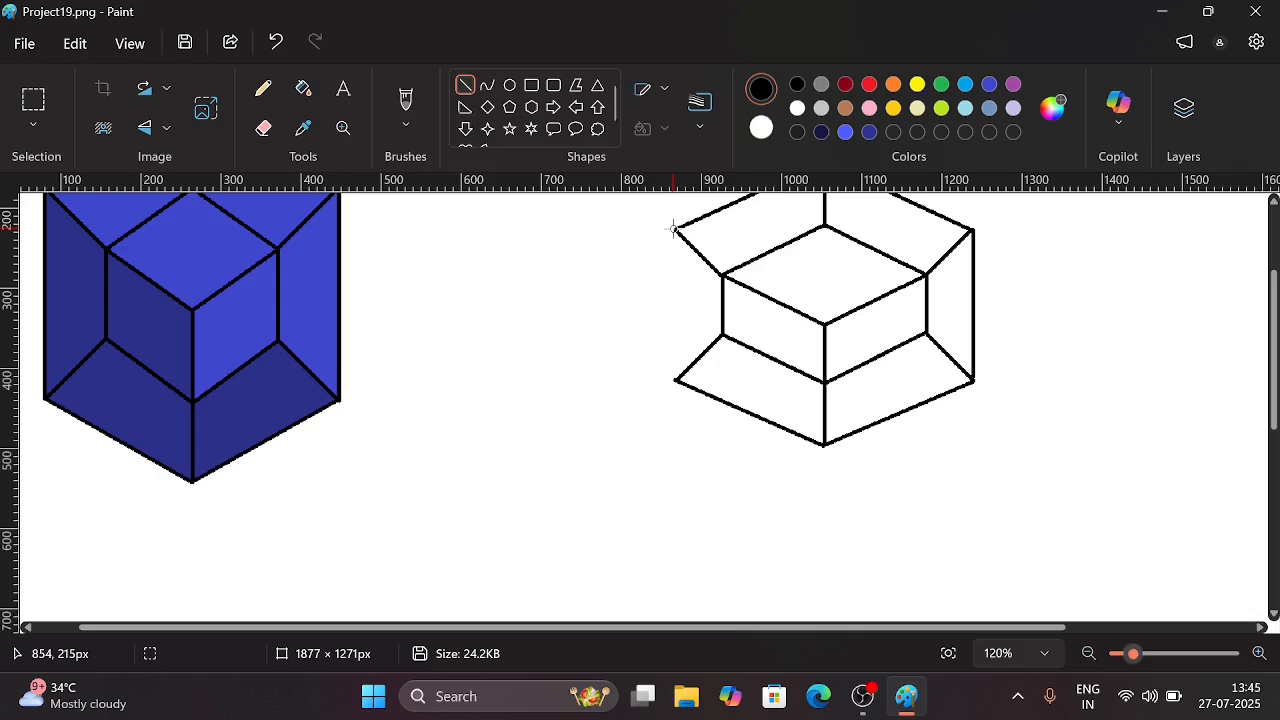
{"action": "left_click_drag", "start_coordinate": [674, 228], "coordinate": [668, 380]}
{"action": "key", "text": "ctrl+z"}
{"action": "left_click_drag", "start_coordinate": [675, 229], "coordinate": [680, 382]}
{"action": "scroll", "coordinate": [631, 369], "scroll_direction": "down", "scroll_amount": 3, "text": "ctrl"}
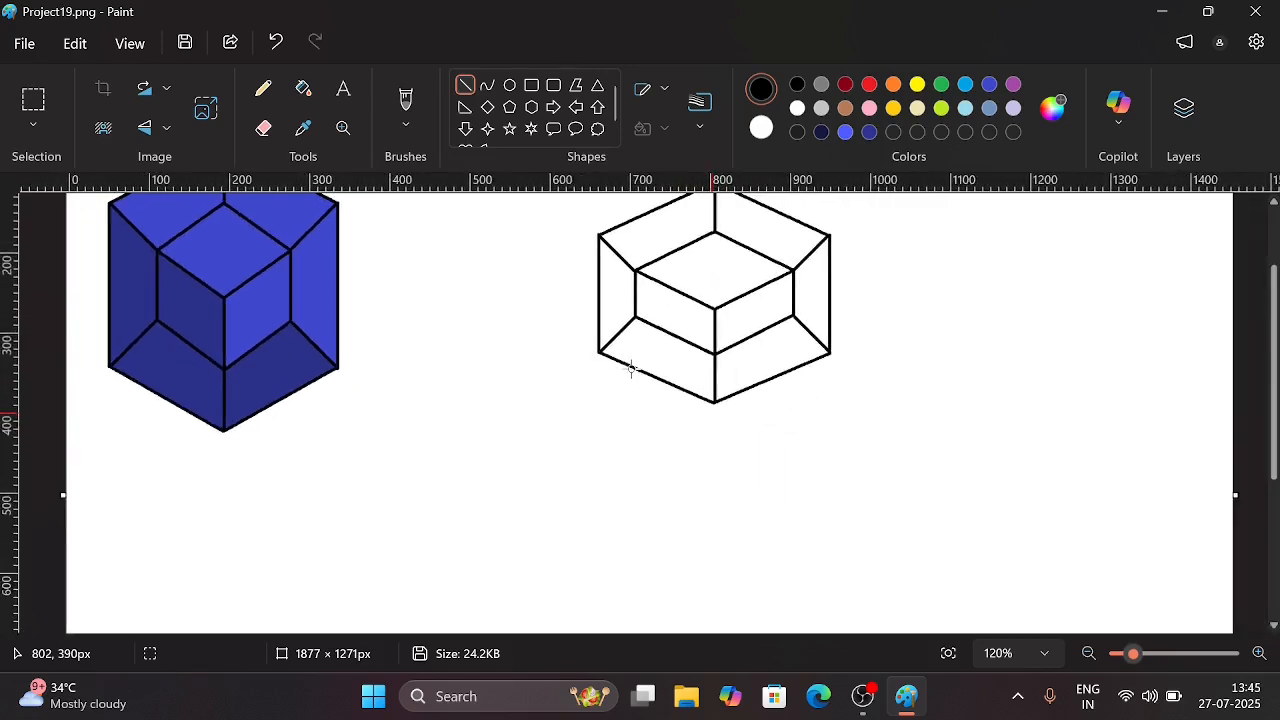
{"action": "scroll", "coordinate": [645, 363], "scroll_direction": "down", "scroll_amount": 1, "text": "ctrl"}
{"action": "scroll", "coordinate": [777, 269], "scroll_direction": "up", "scroll_amount": 2}
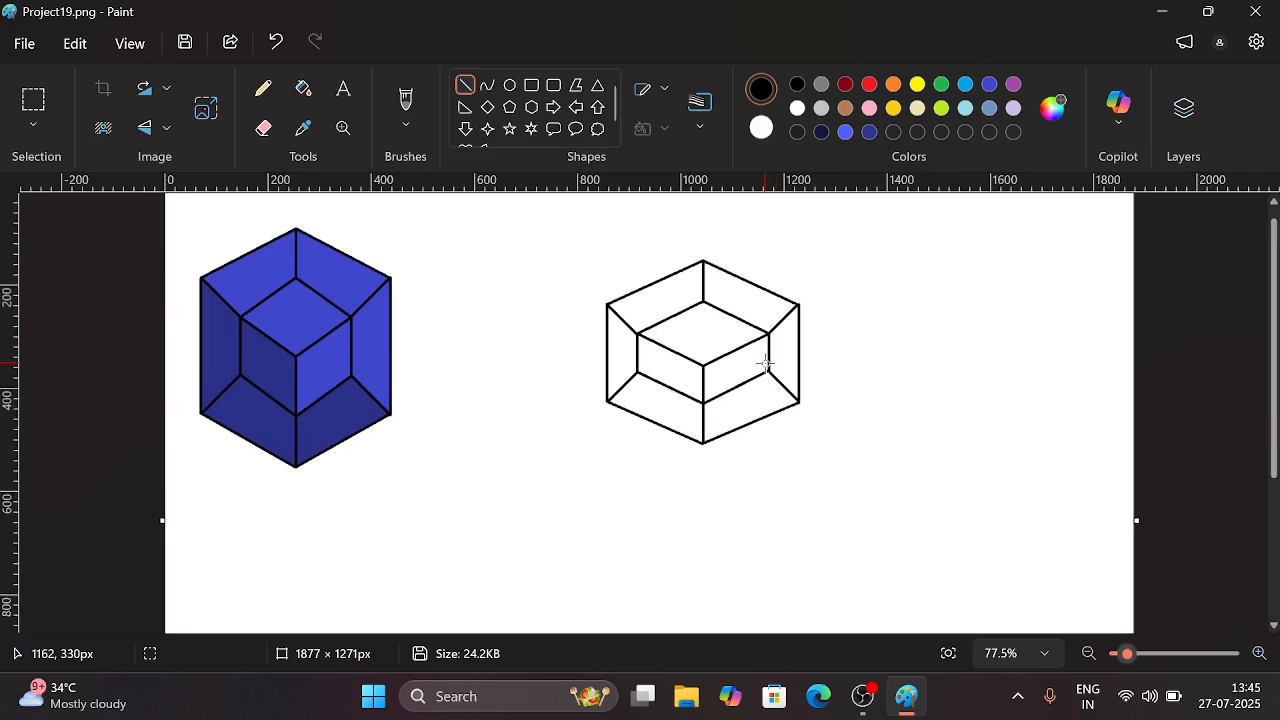
{"action": "scroll", "coordinate": [765, 363], "scroll_direction": "down", "scroll_amount": 1, "text": "ctrl"}
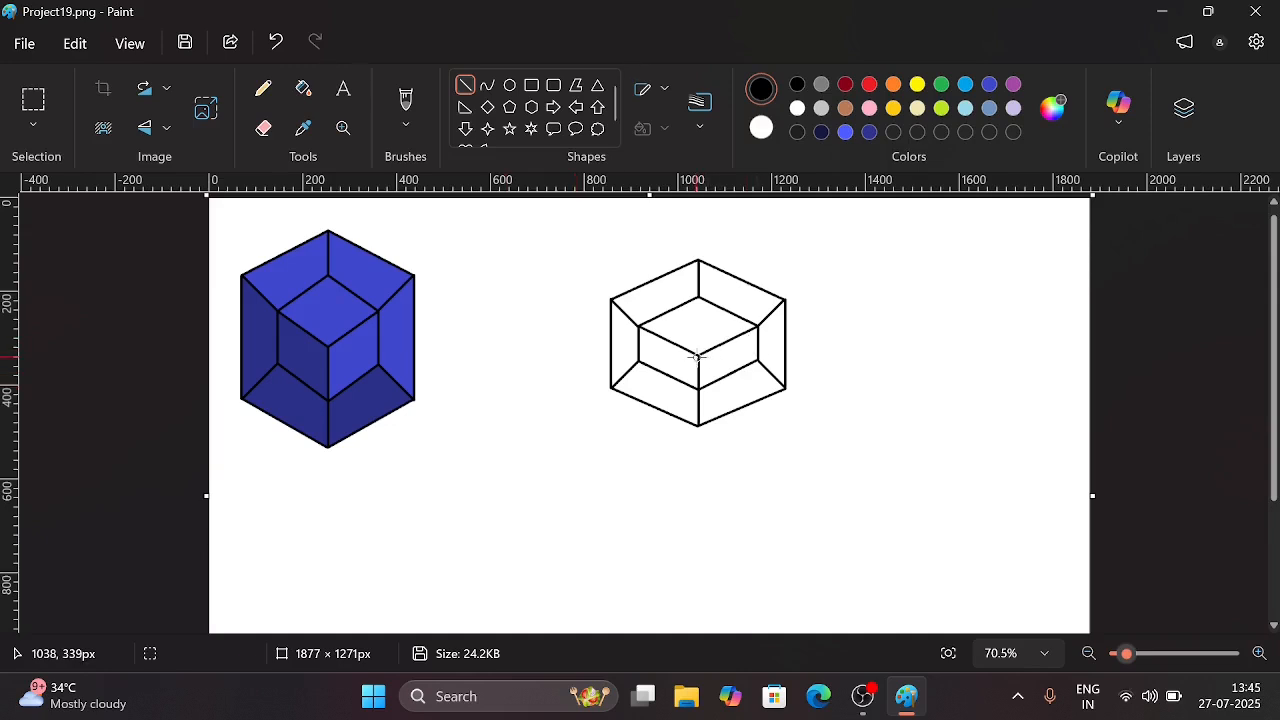
{"action": "left_click_drag", "start_coordinate": [1031, 334], "coordinate": [1036, 380]}
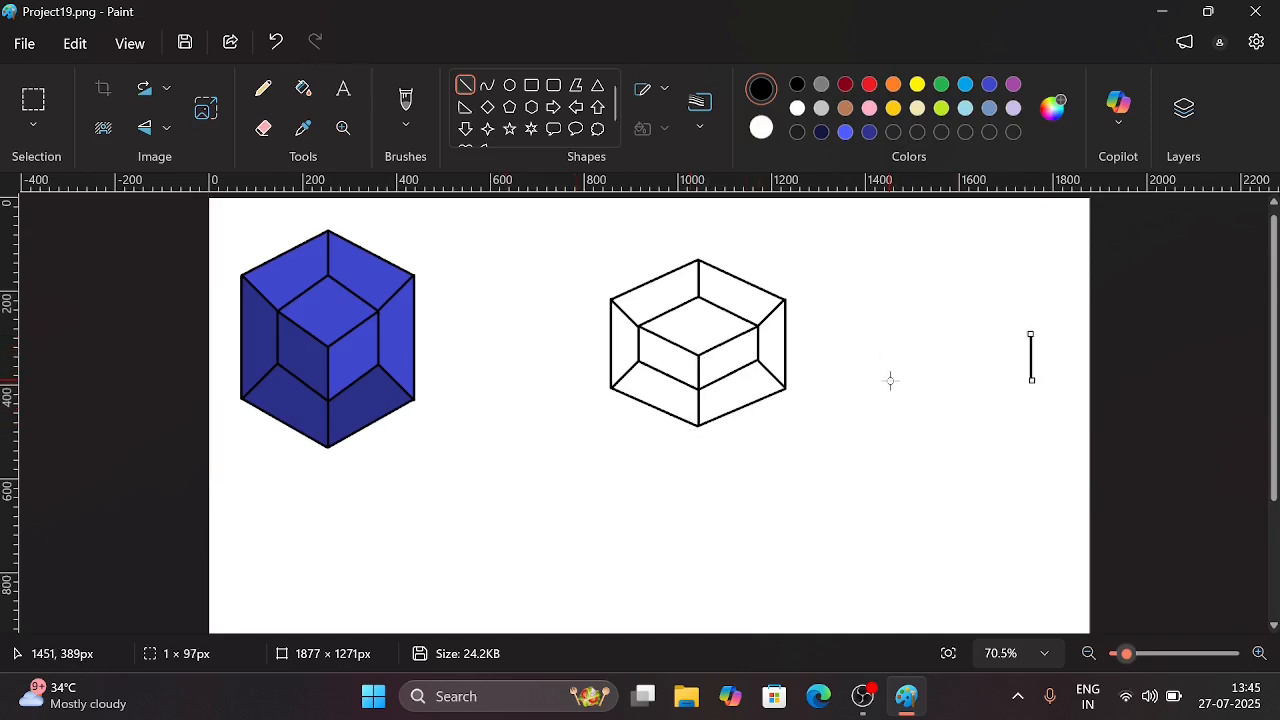
{"action": "key", "text": "ctrl+z"}
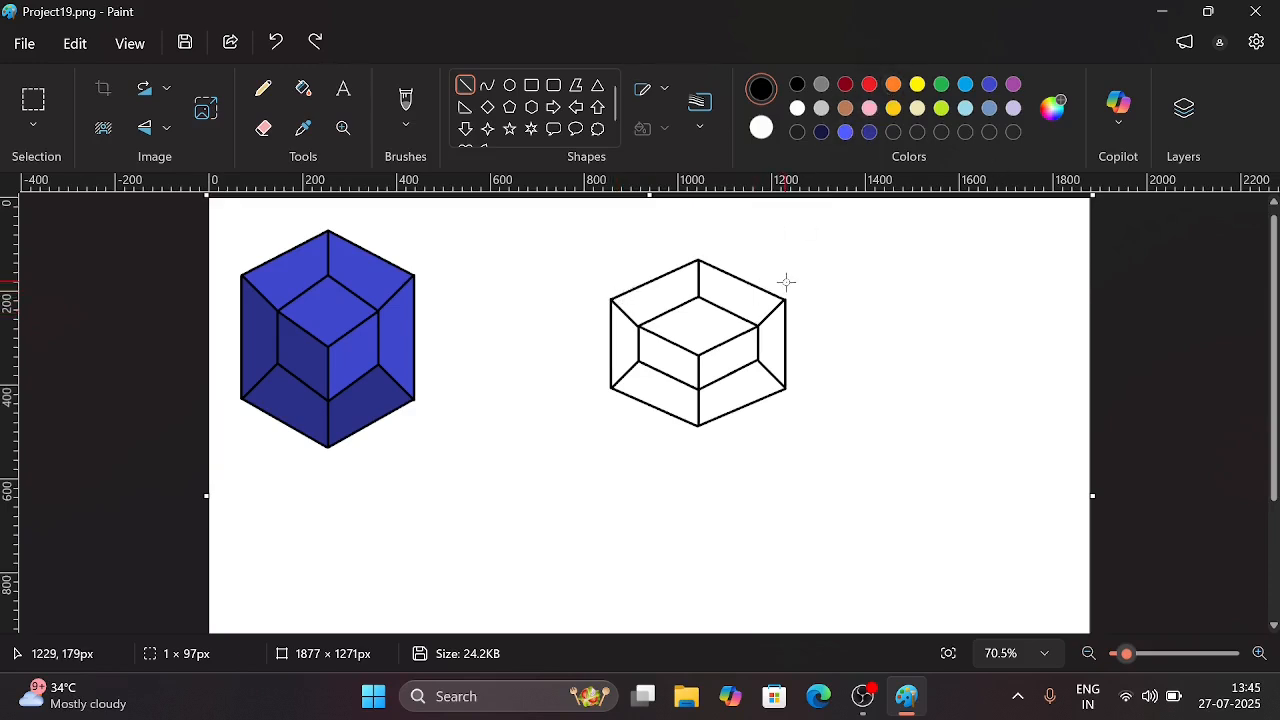
Fill the new gem's lower-right outer facet with dark gray and its lower-left outer facet with light gray.
{"action": "left_click", "coordinate": [821, 86]}
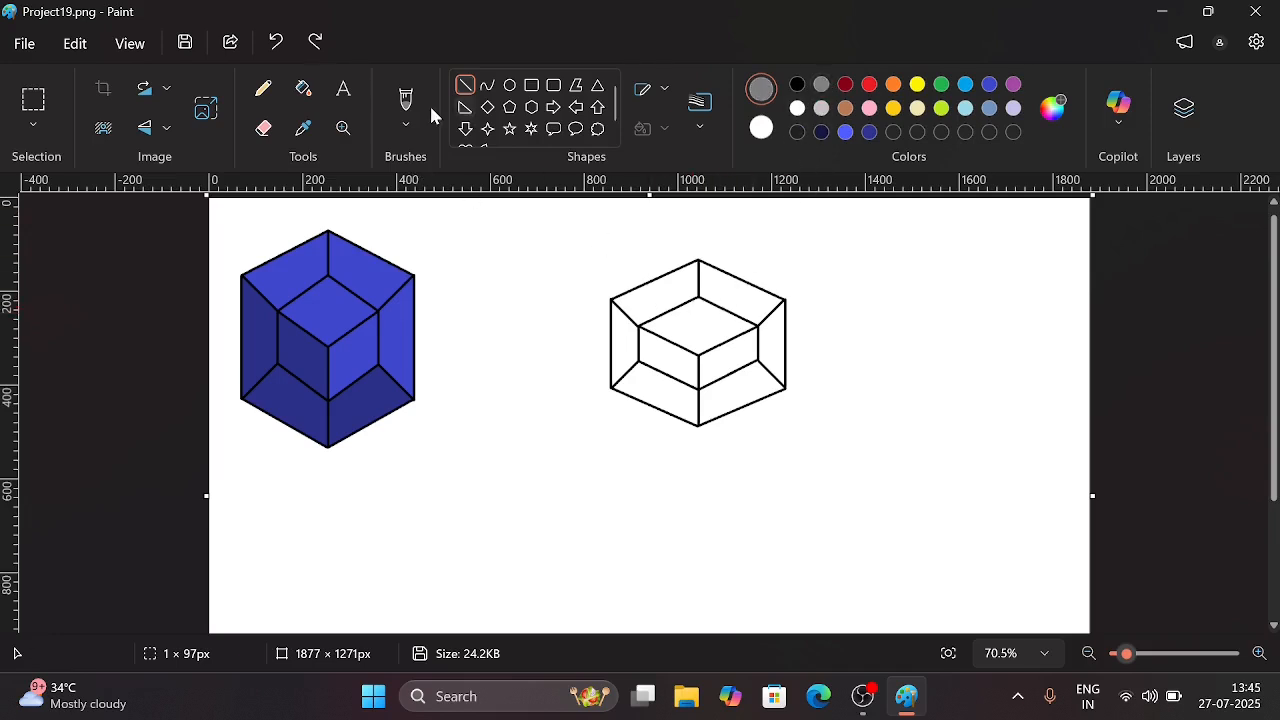
{"action": "left_click", "coordinate": [310, 92]}
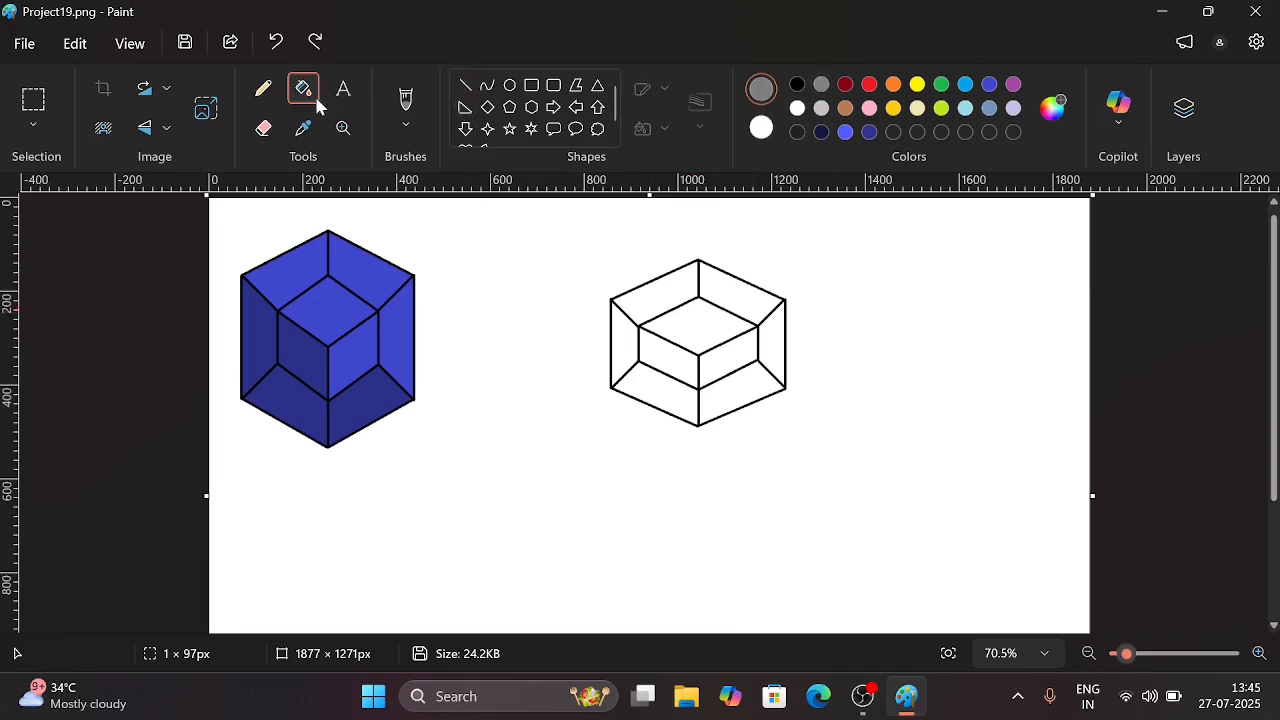
{"action": "left_click", "coordinate": [727, 398]}
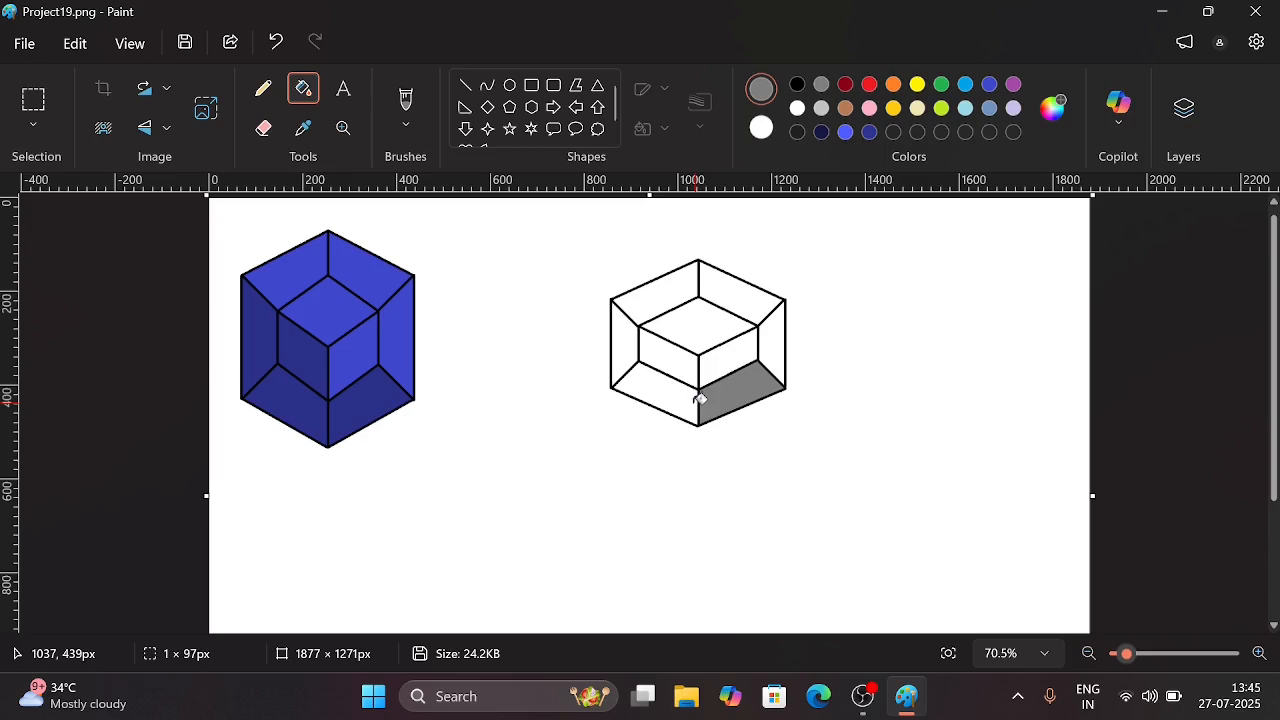
{"action": "left_click", "coordinate": [821, 108]}
{"action": "left_click", "coordinate": [648, 403]}
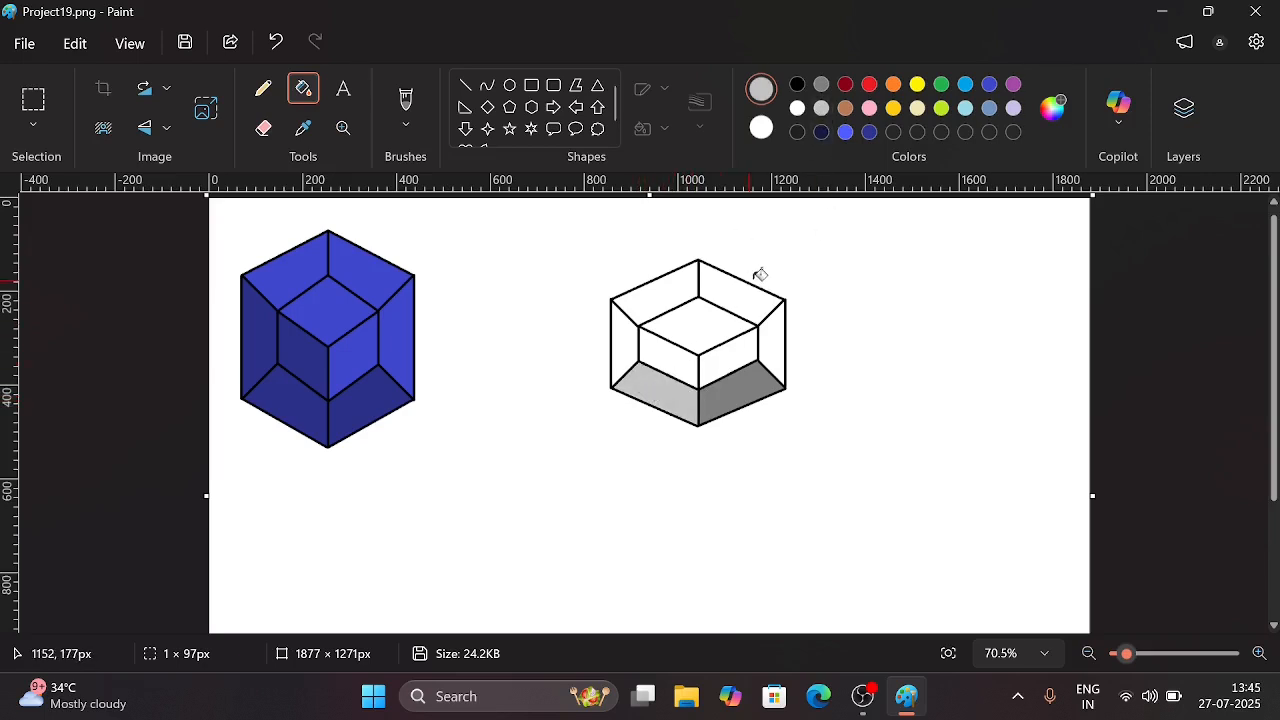
Fill the inner block's top face and the upper-left outer facet with dark gray, and the upper-right outer facet with light gray.
{"action": "left_click", "coordinate": [821, 85]}
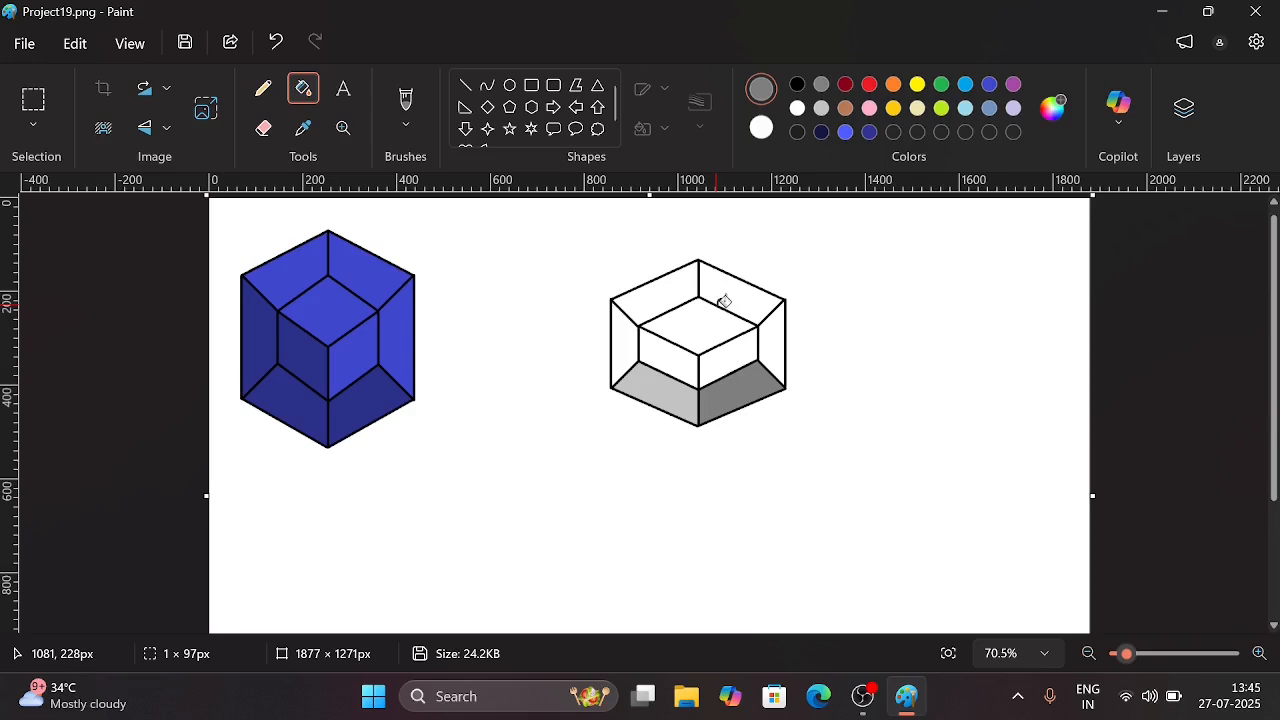
{"action": "left_click", "coordinate": [708, 327]}
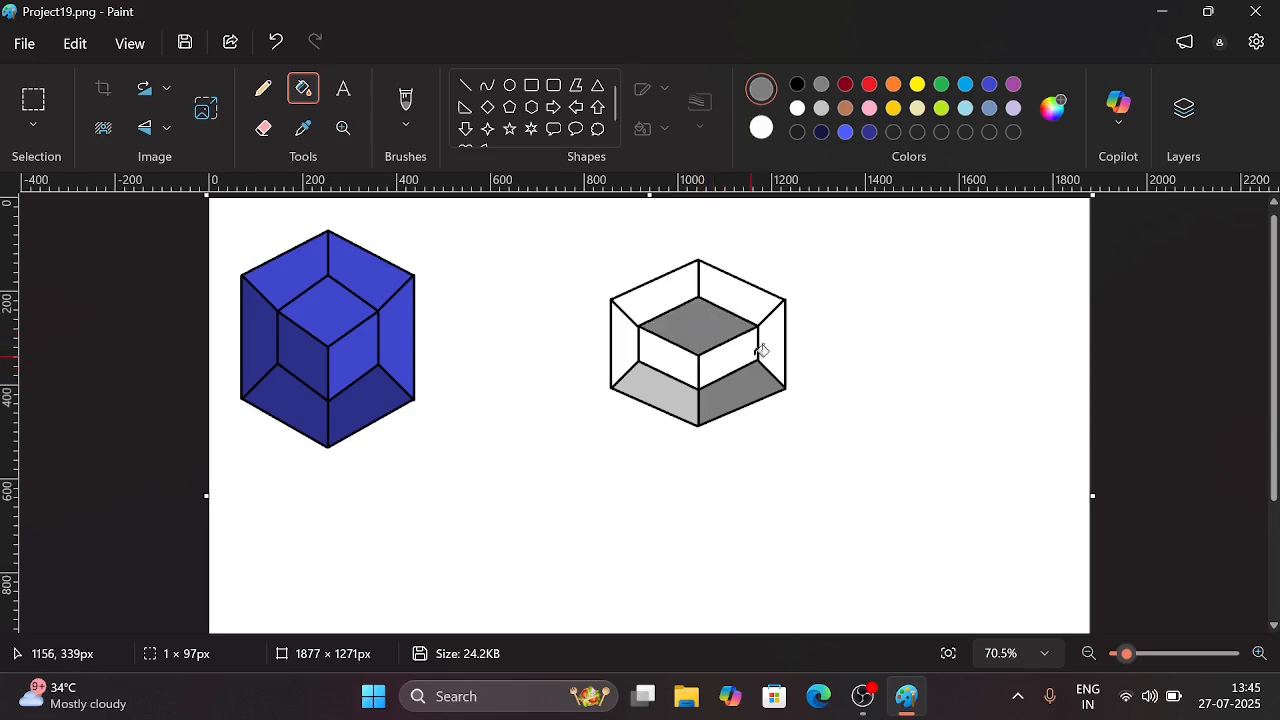
{"action": "left_click", "coordinate": [673, 290]}
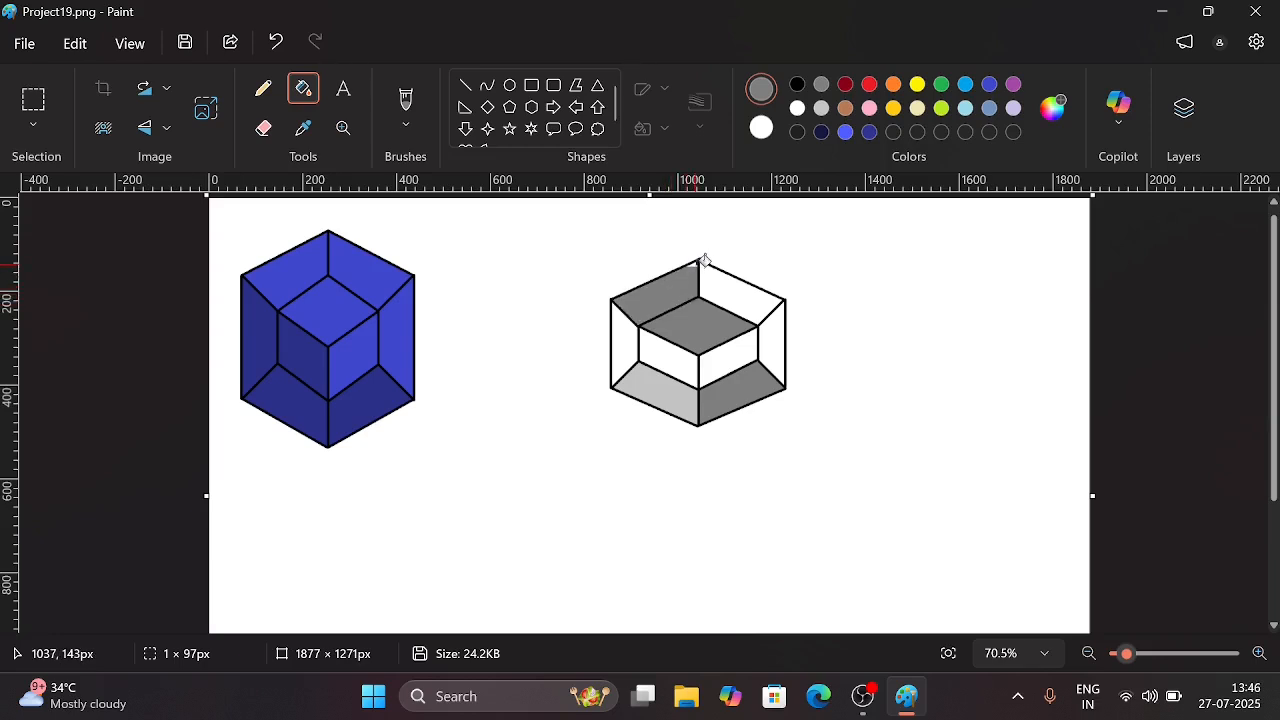
{"action": "left_click", "coordinate": [821, 108]}
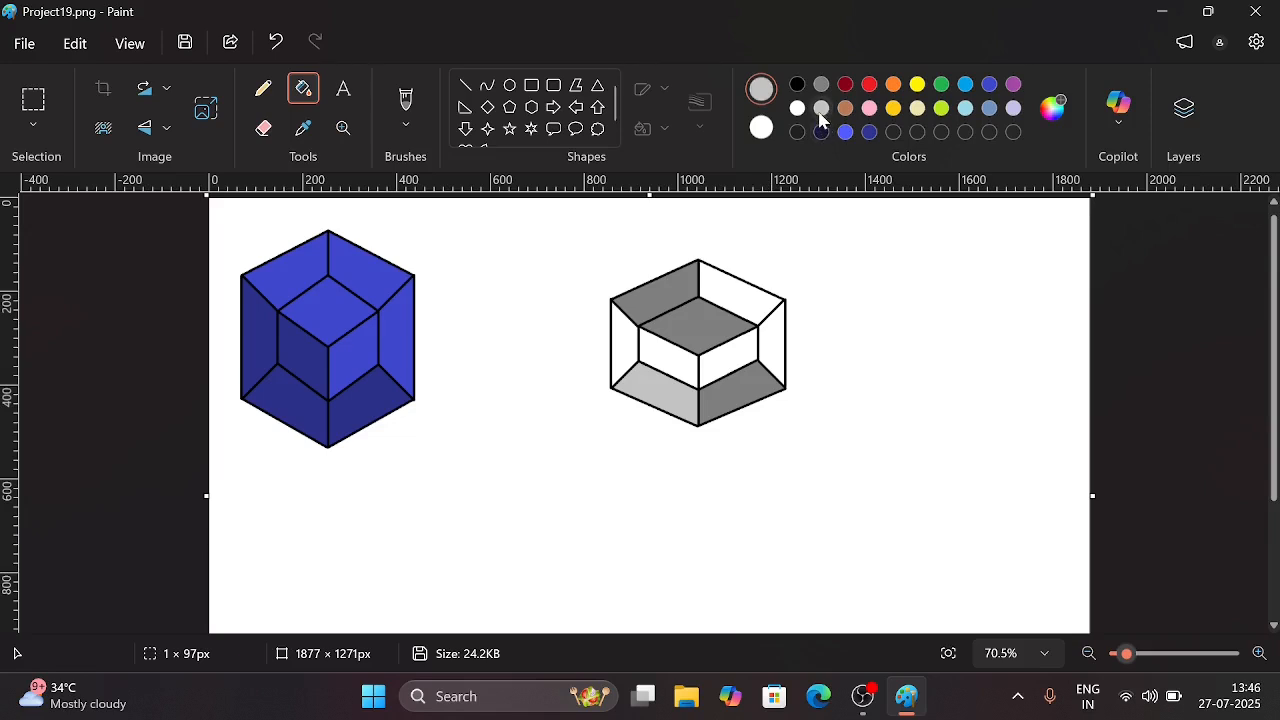
{"action": "left_click", "coordinate": [732, 295]}
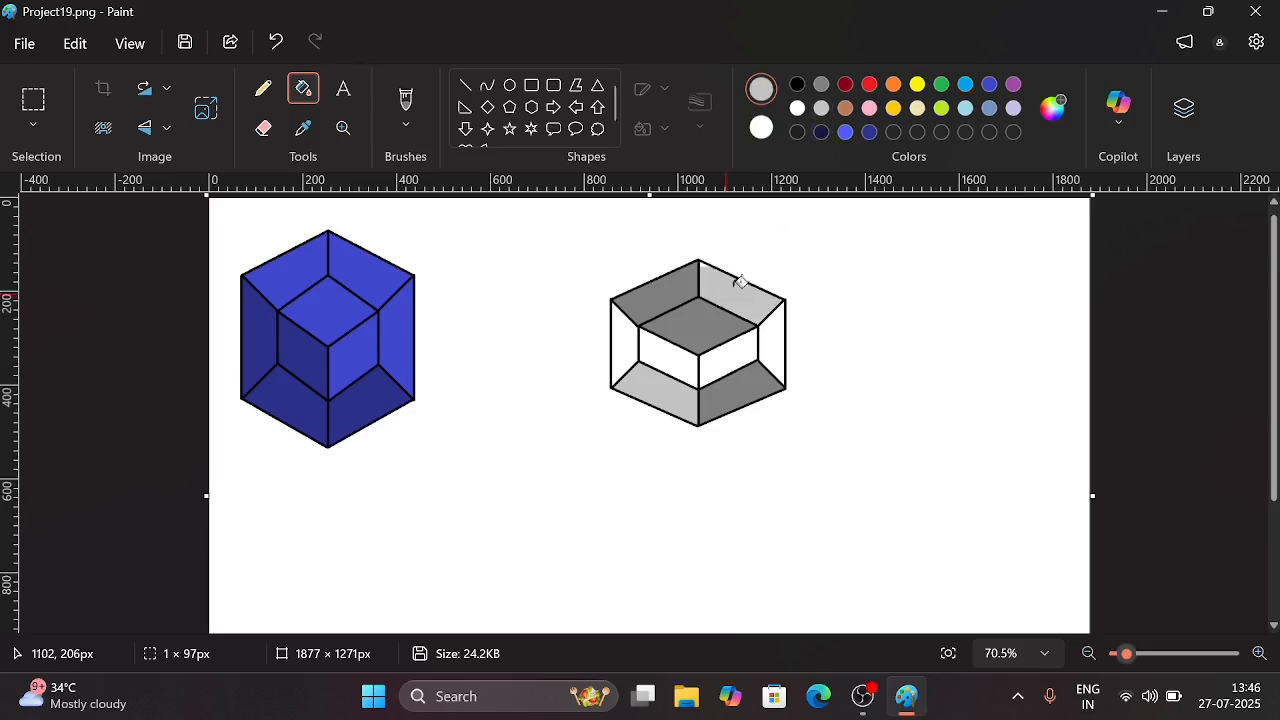
Recolor the inner block's top face with the near-black custom color and set light gray as the fill color.
{"action": "left_click", "coordinate": [797, 133]}
{"action": "left_click", "coordinate": [705, 316]}
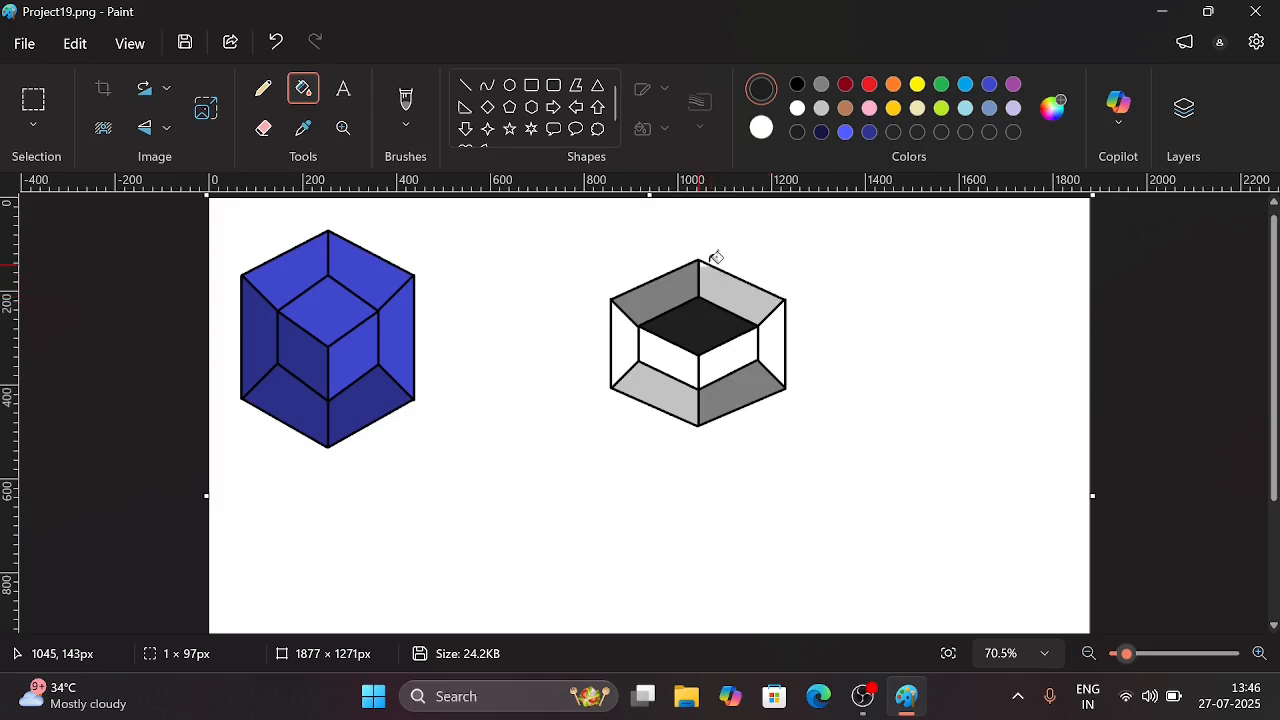
{"action": "left_click", "coordinate": [821, 108]}
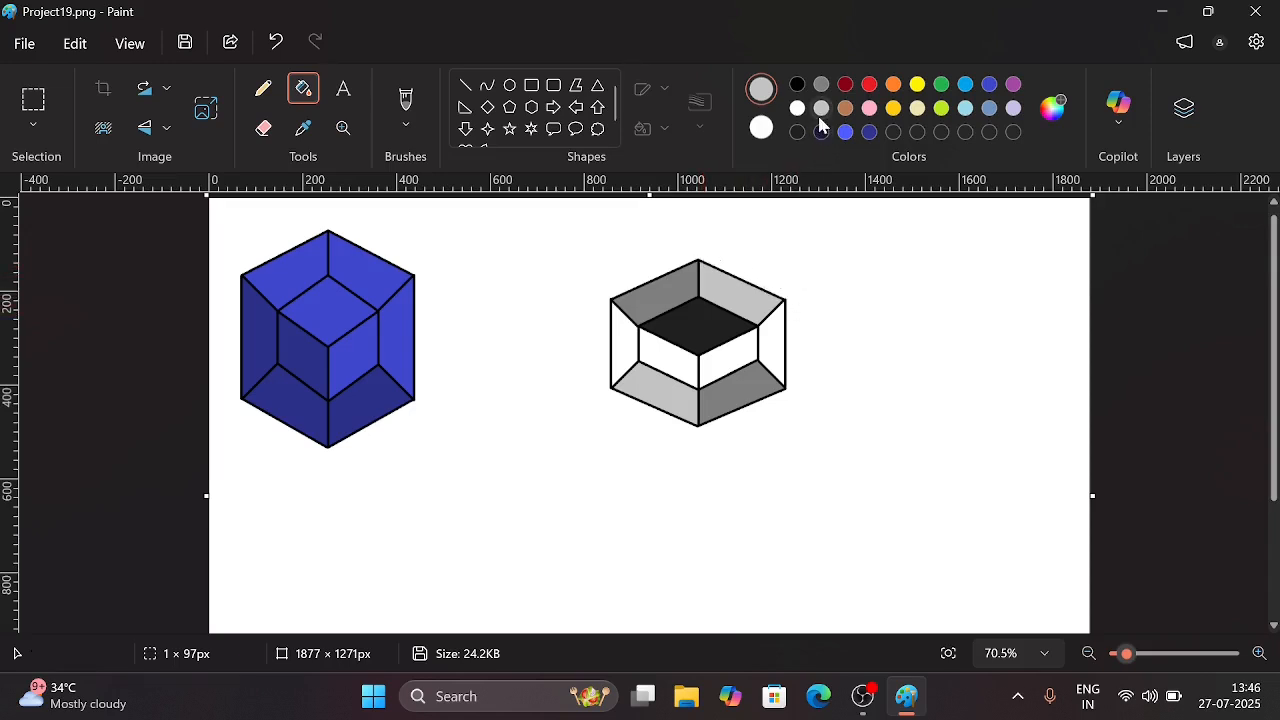
Fill the inner block's left face with dark gray and its right face with light gray.
{"action": "left_click", "coordinate": [822, 86]}
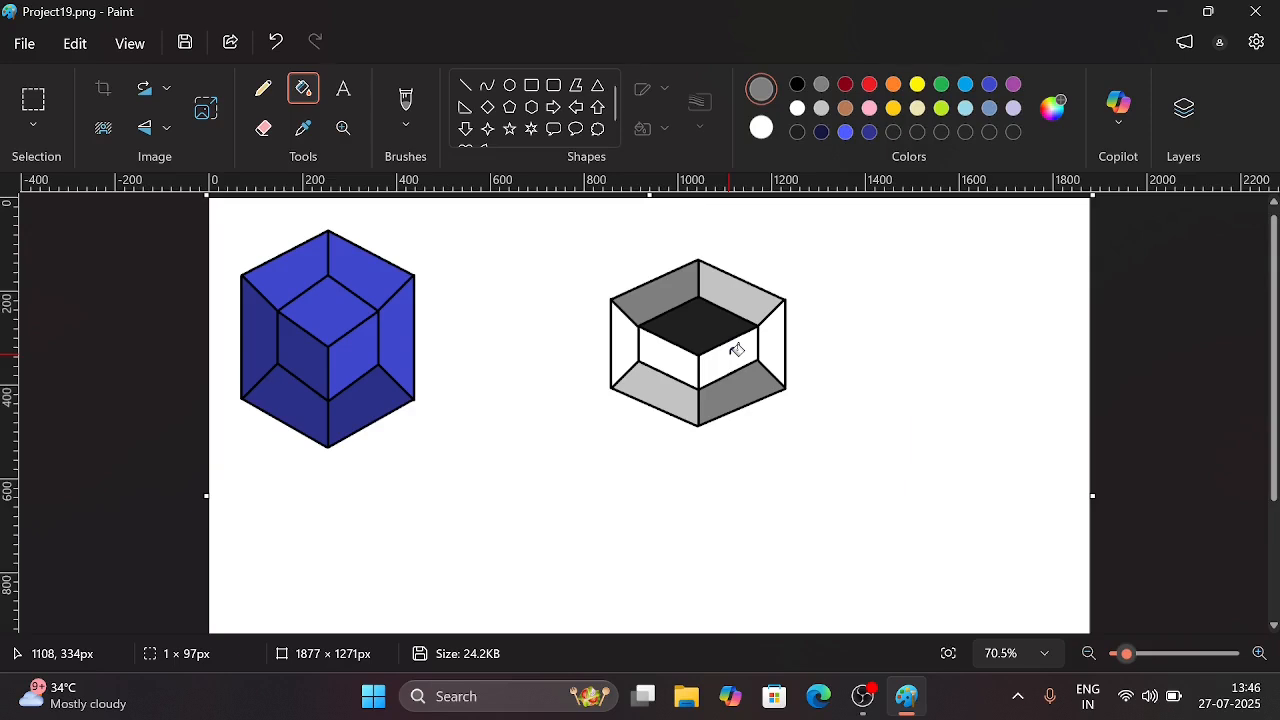
{"action": "left_click", "coordinate": [668, 355]}
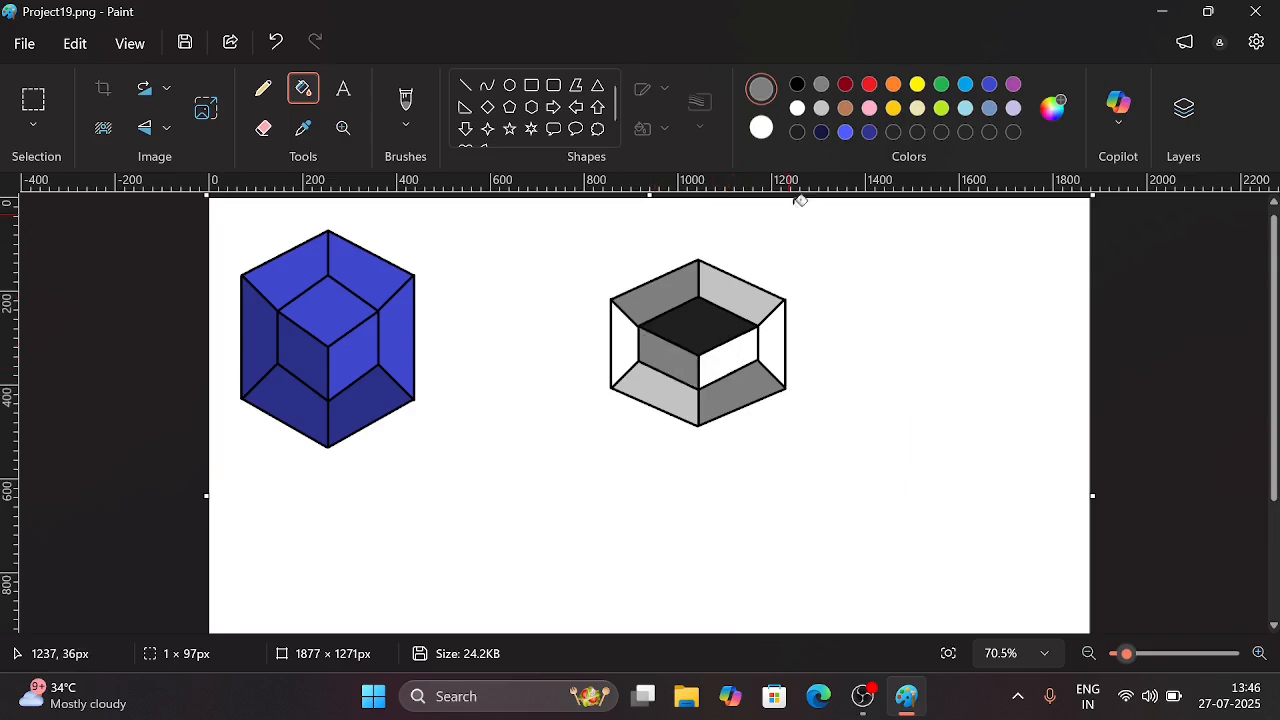
{"action": "left_click", "coordinate": [821, 108]}
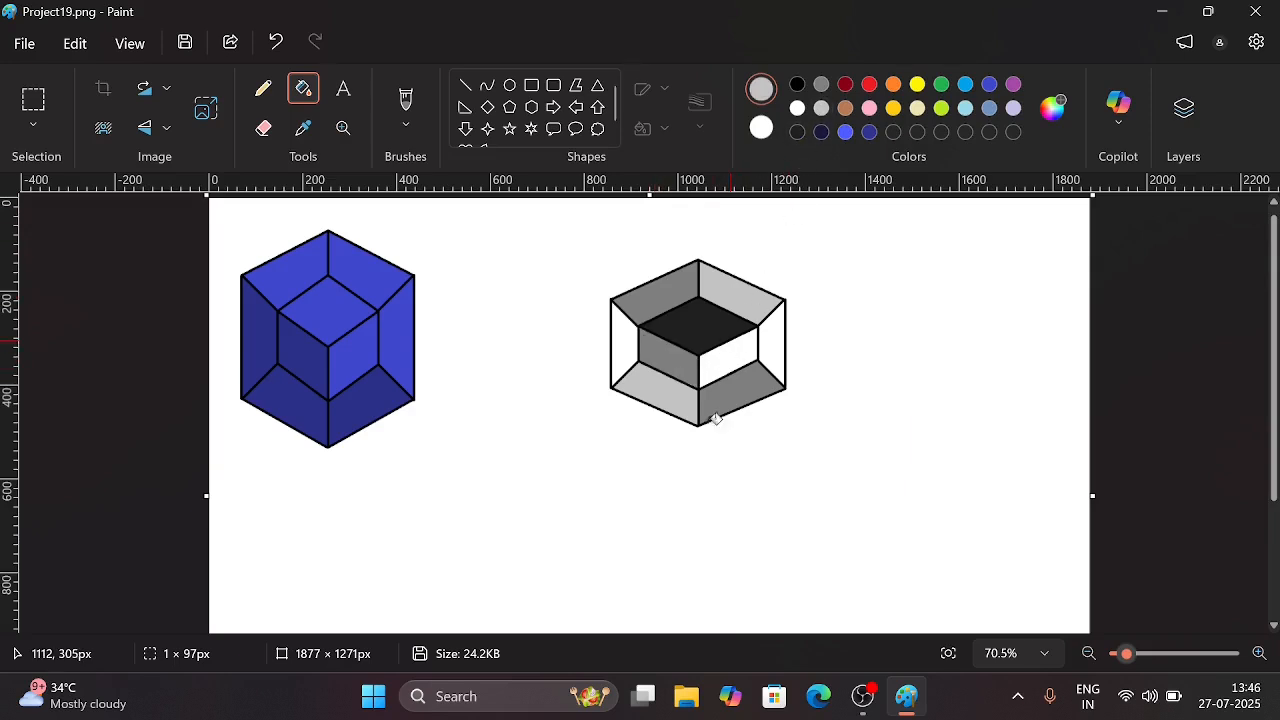
{"action": "left_click", "coordinate": [735, 358]}
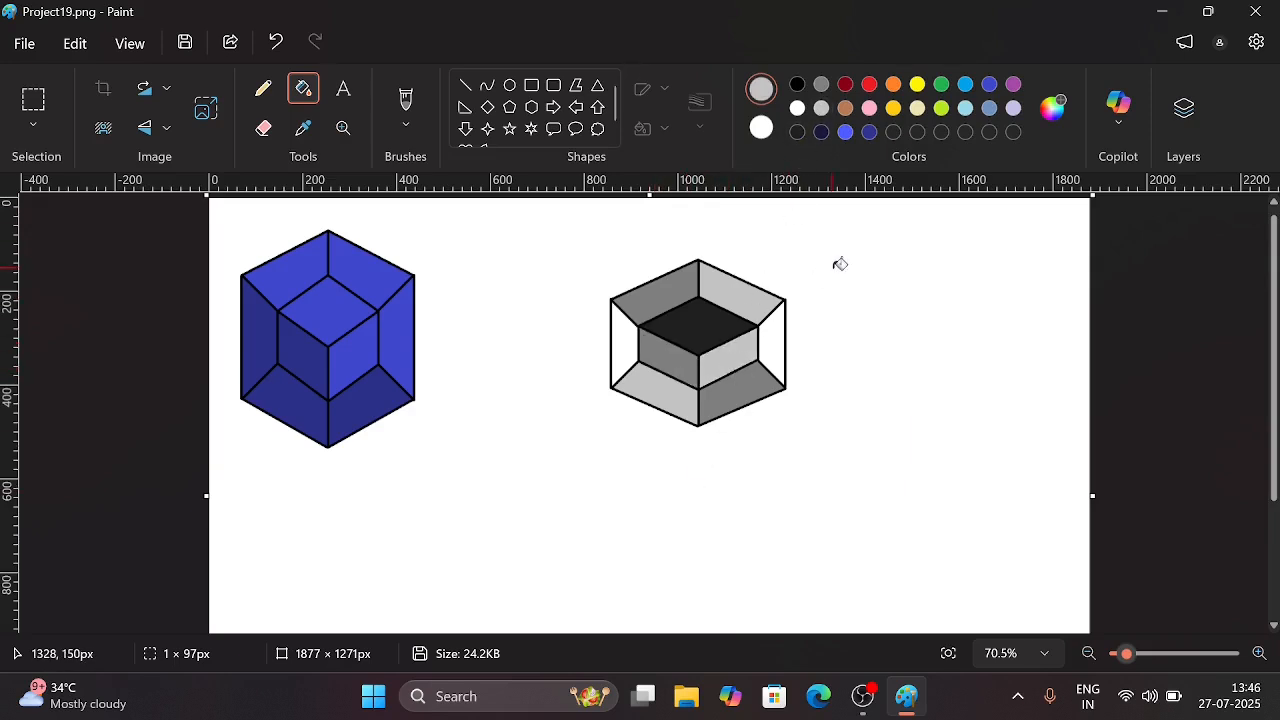
Fill the gray gem's right outer facet with dark gray and its left outer facet with light gray.
{"action": "left_click", "coordinate": [821, 86]}
{"action": "left_click", "coordinate": [778, 340]}
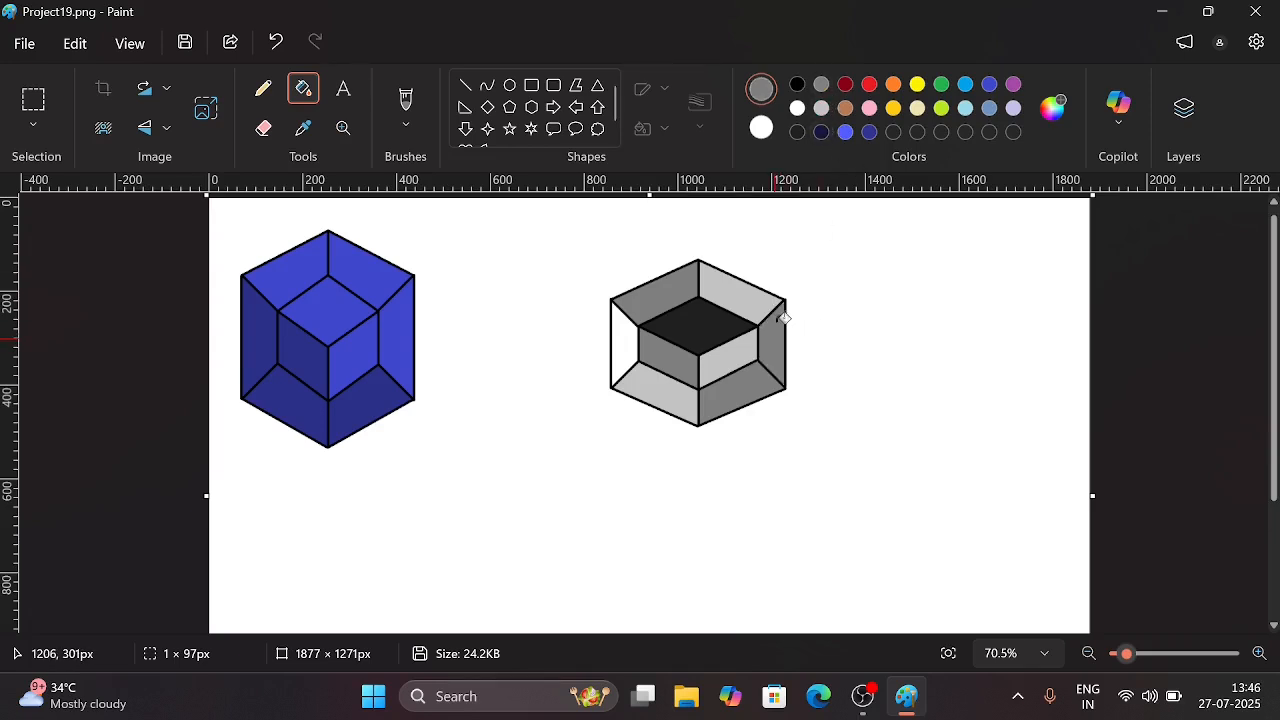
{"action": "left_click", "coordinate": [820, 110]}
{"action": "left_click", "coordinate": [623, 343]}
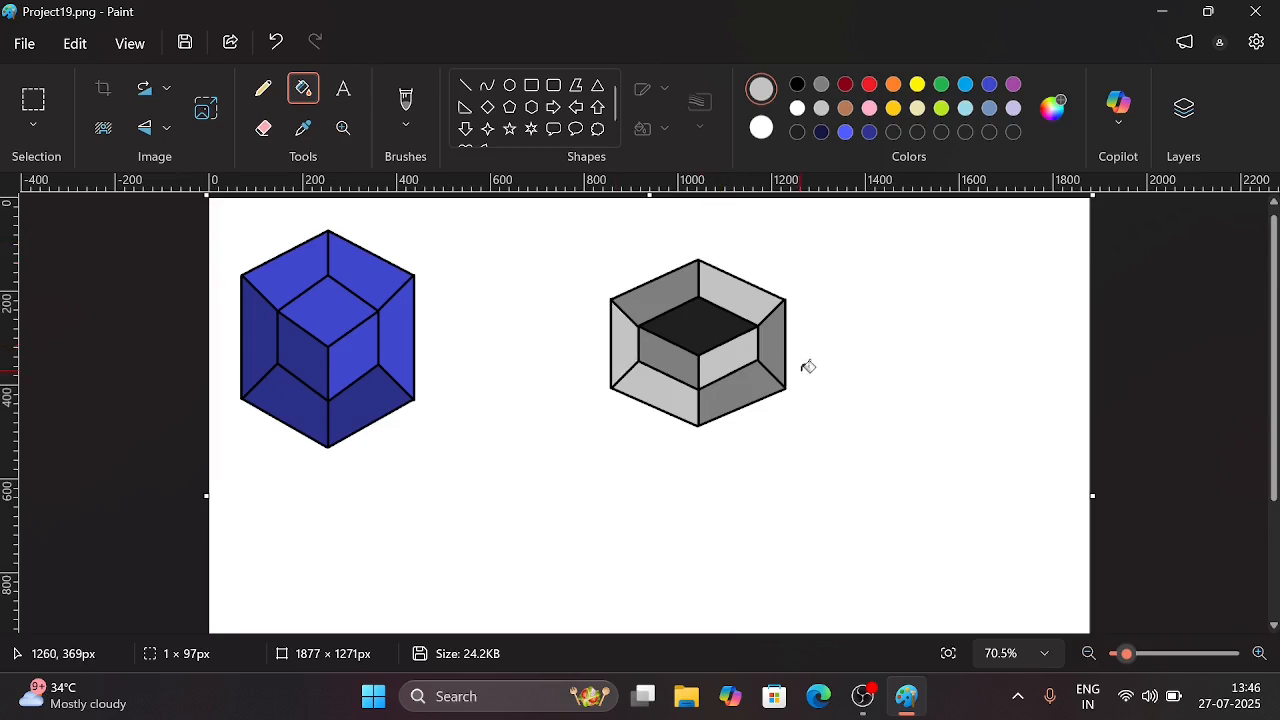
{"action": "scroll", "coordinate": [808, 367], "scroll_direction": "down", "scroll_amount": 2, "text": "ctrl"}
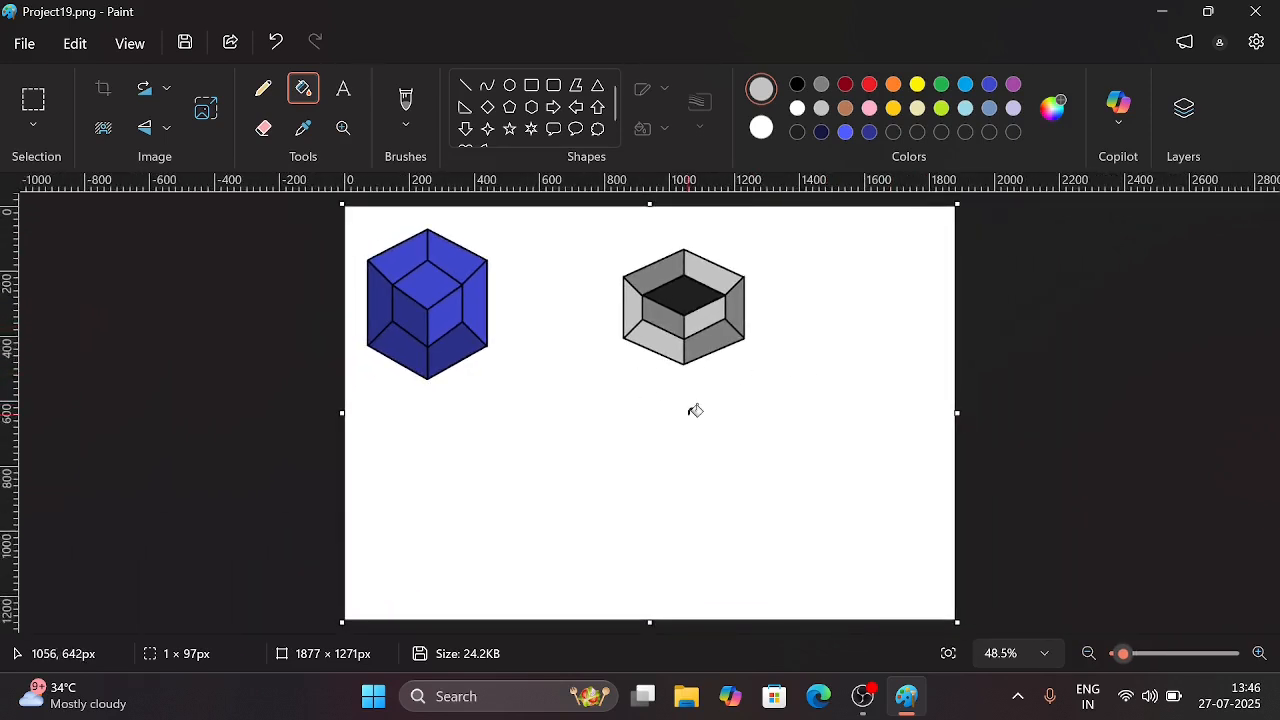